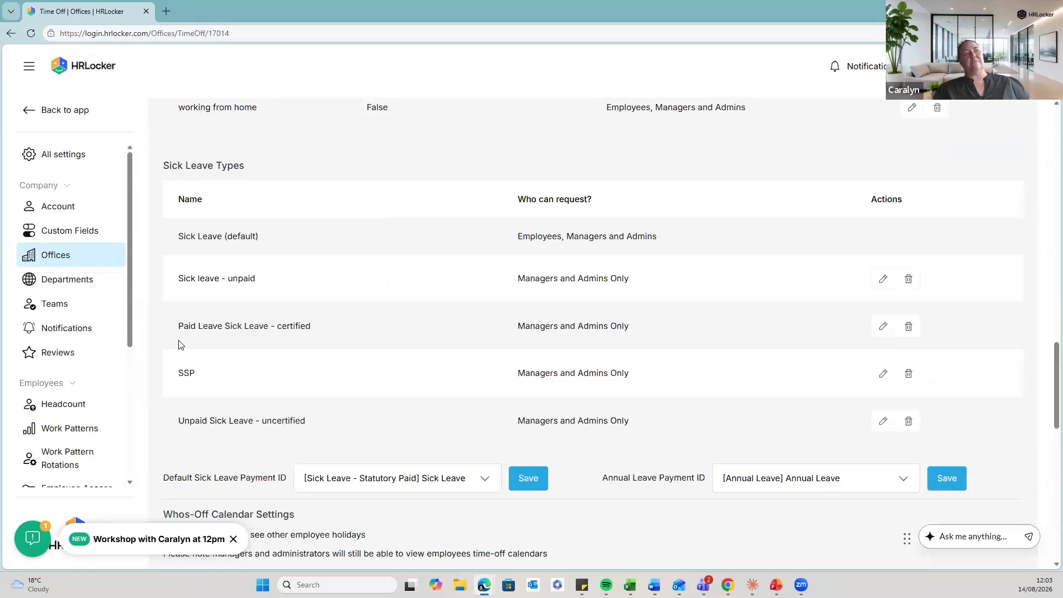
Start adding a leave type to the office's time off settings, designate it as sick leave, and review its requester and payment ID options
left_click_drag(1054, 376, 1045, 272)
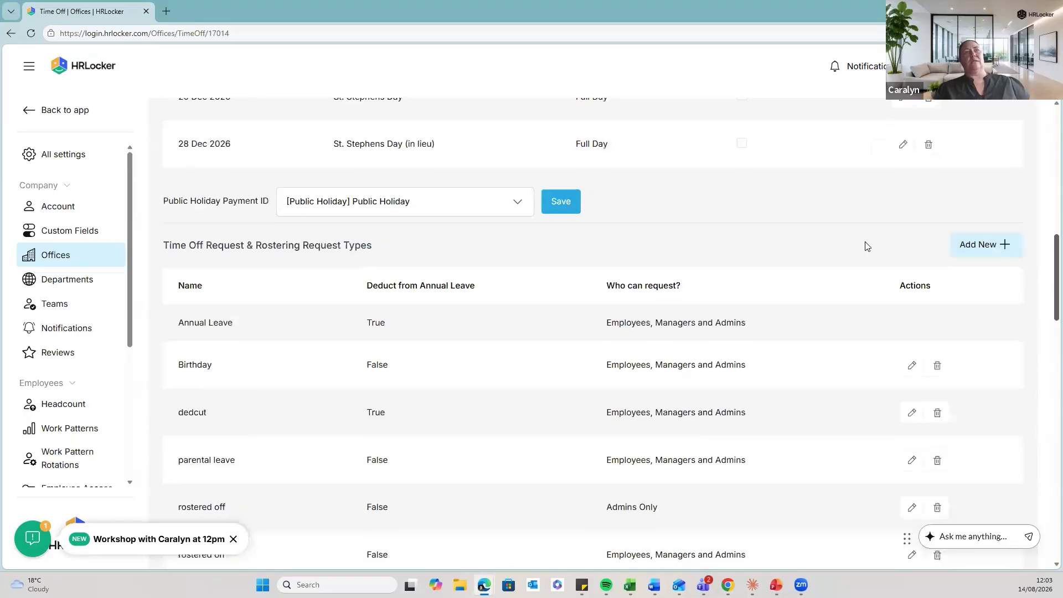
left_click(963, 247)
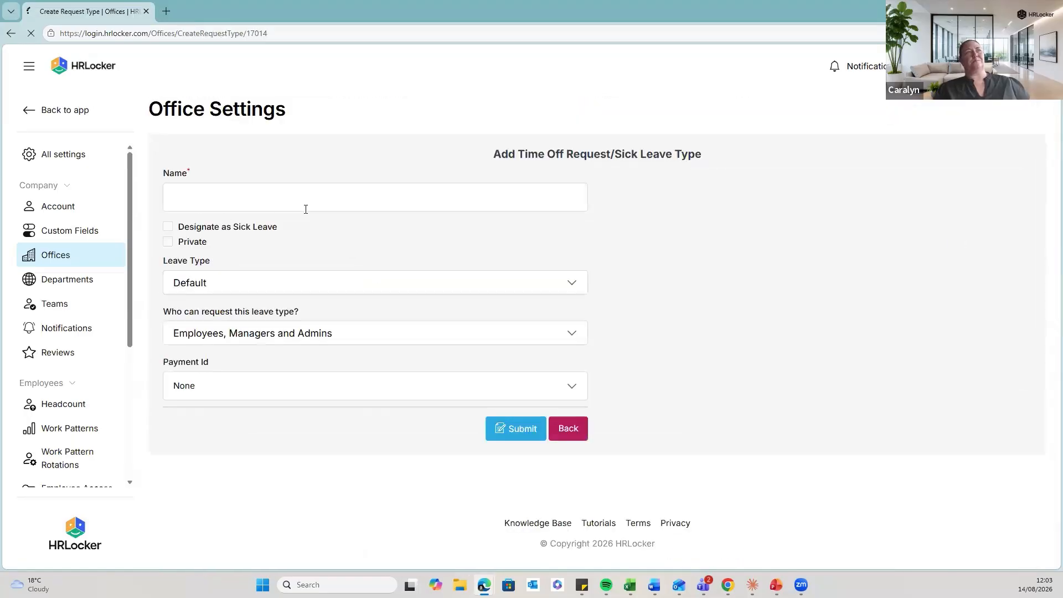
left_click(168, 229)
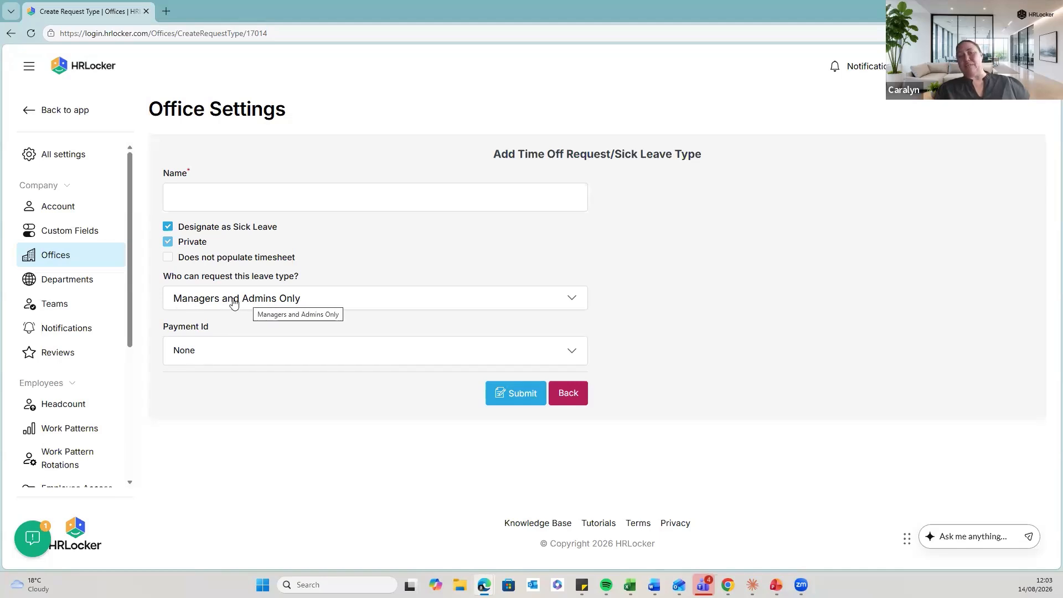
left_click(318, 298)
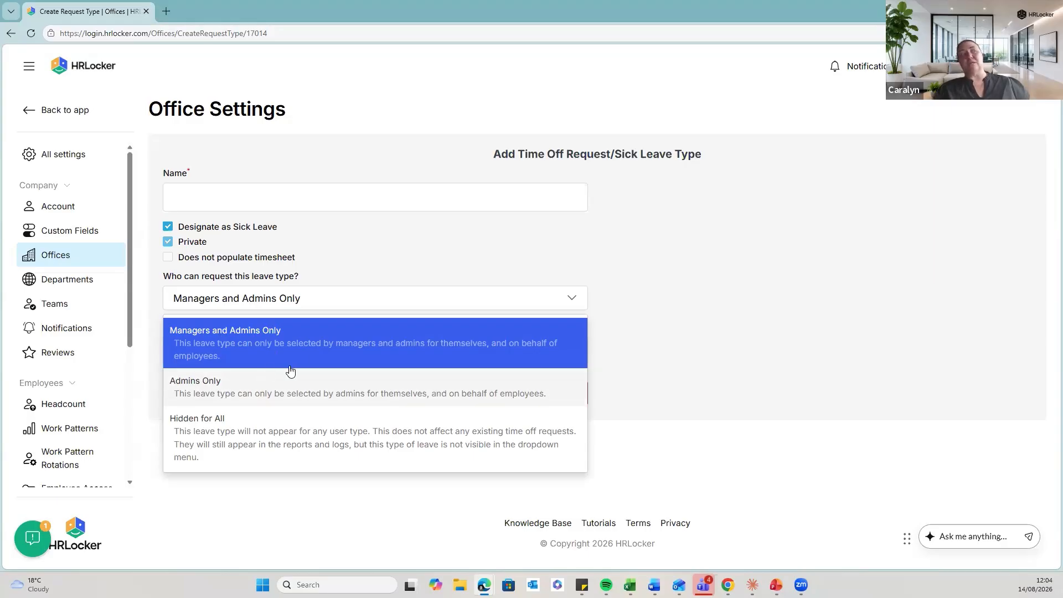
left_click(770, 313)
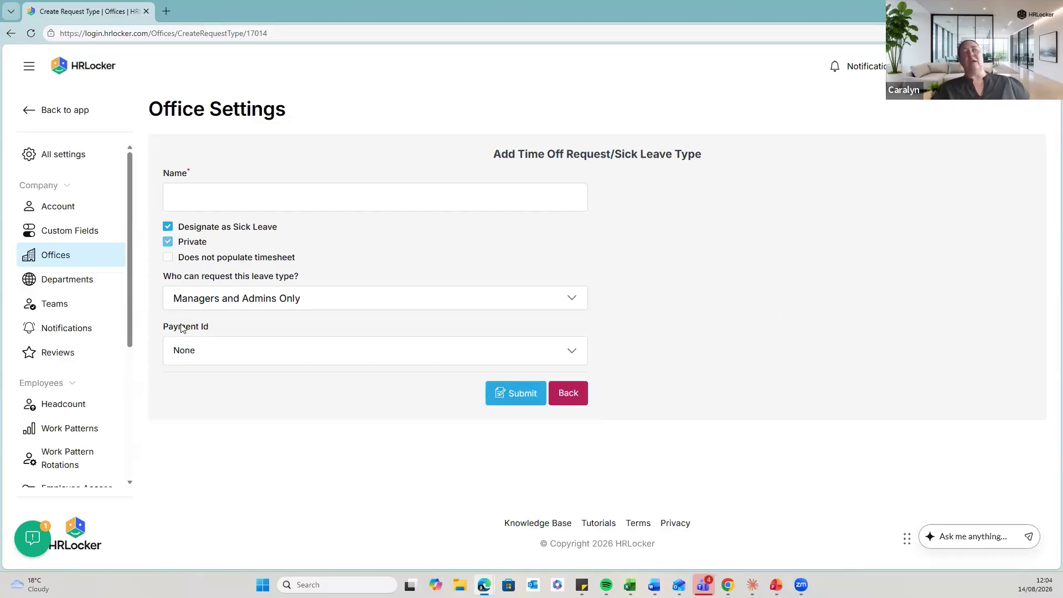
left_click(193, 361)
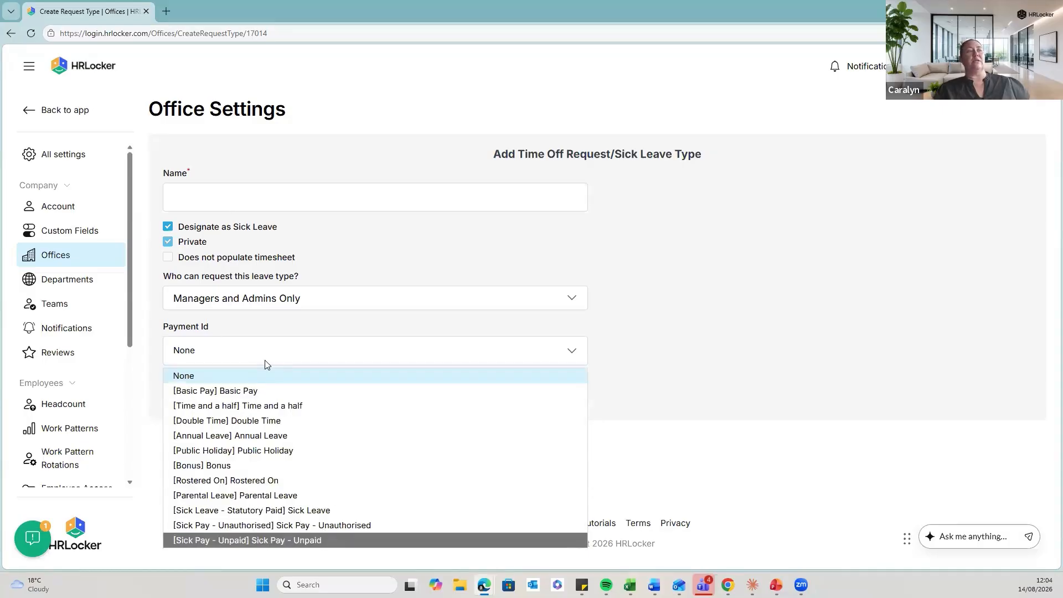
Name the new sick leave type "Unauthorised sick leave", assign the payment ID "Sick Pay - Unauthorised", and submit it
left_click(257, 195)
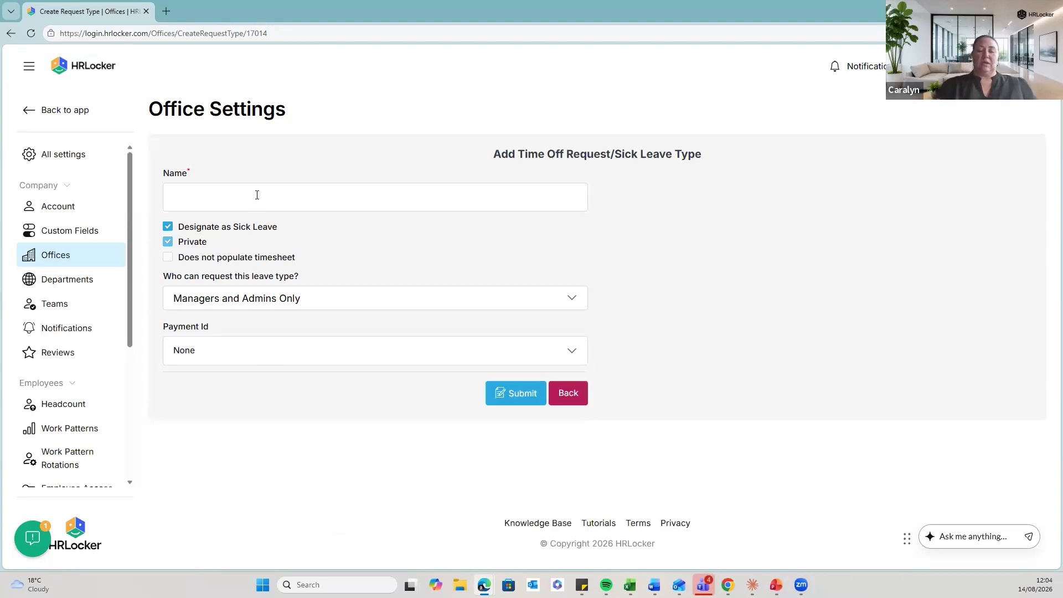
type("Una")
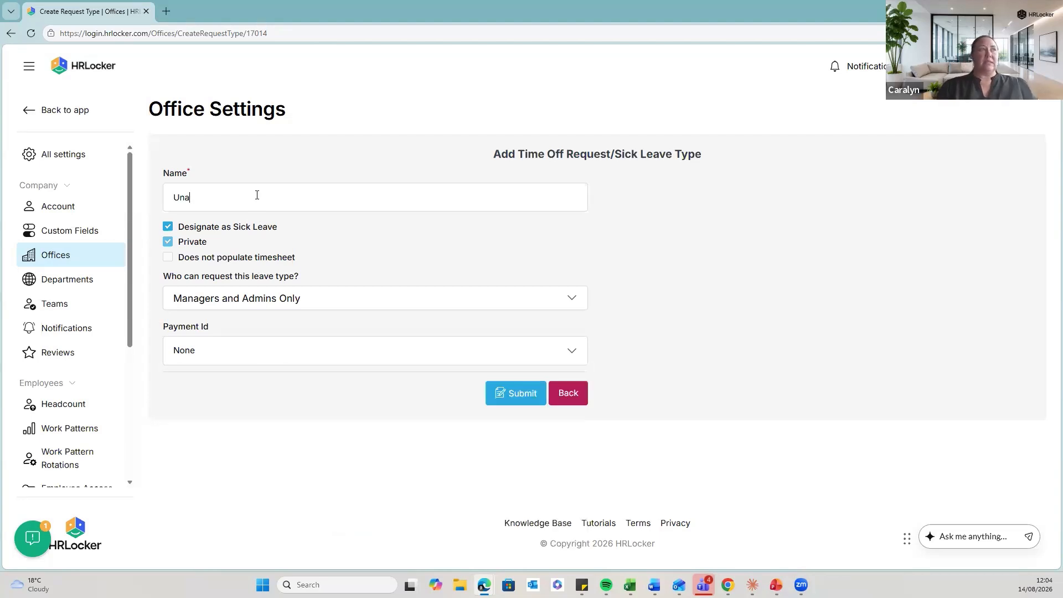
type("uthorised sick leave")
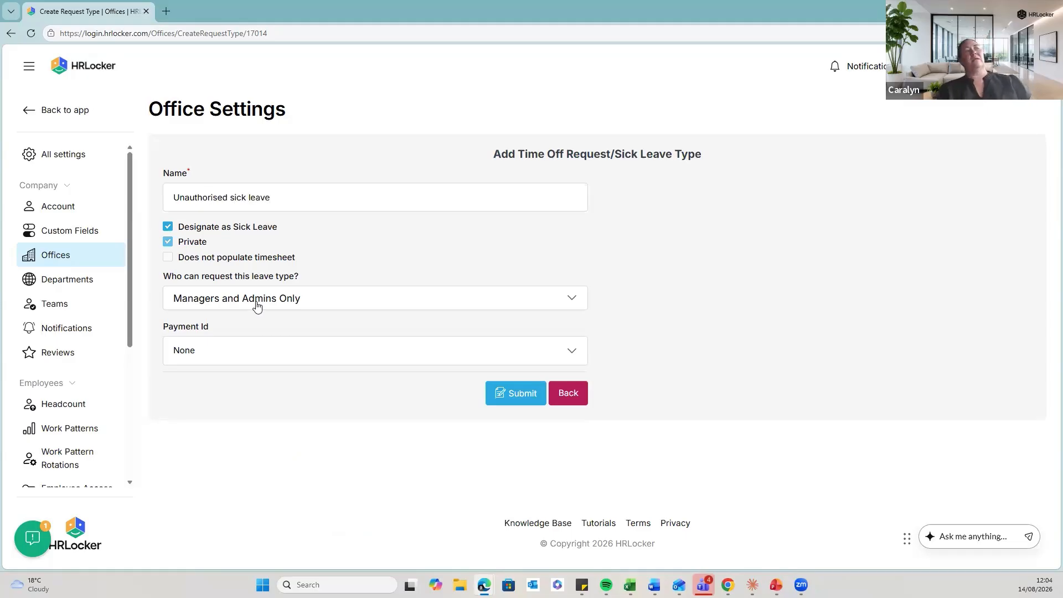
left_click(252, 364)
left_click(258, 370)
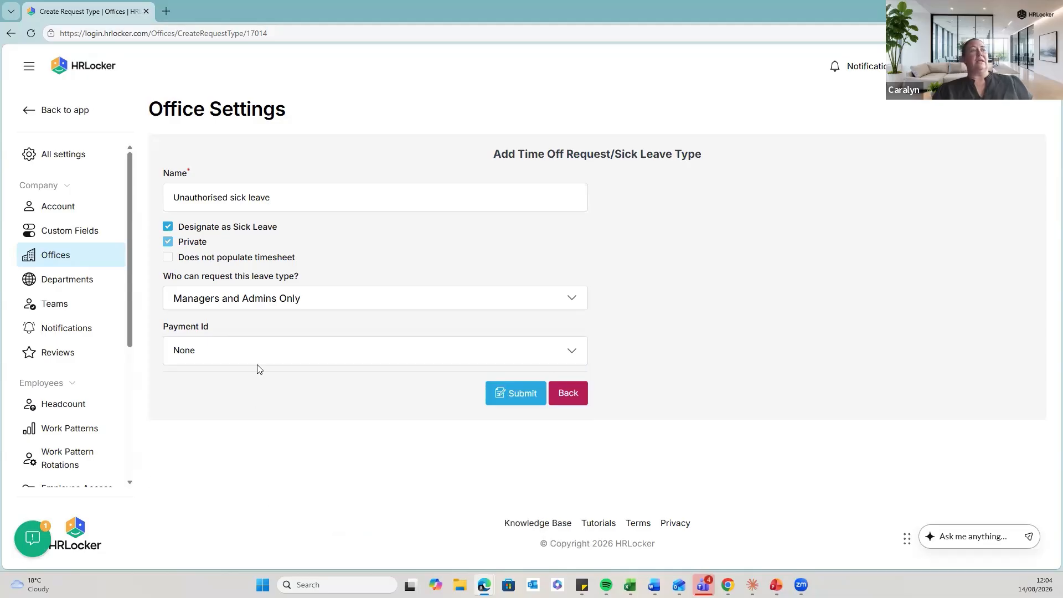
left_click(289, 527)
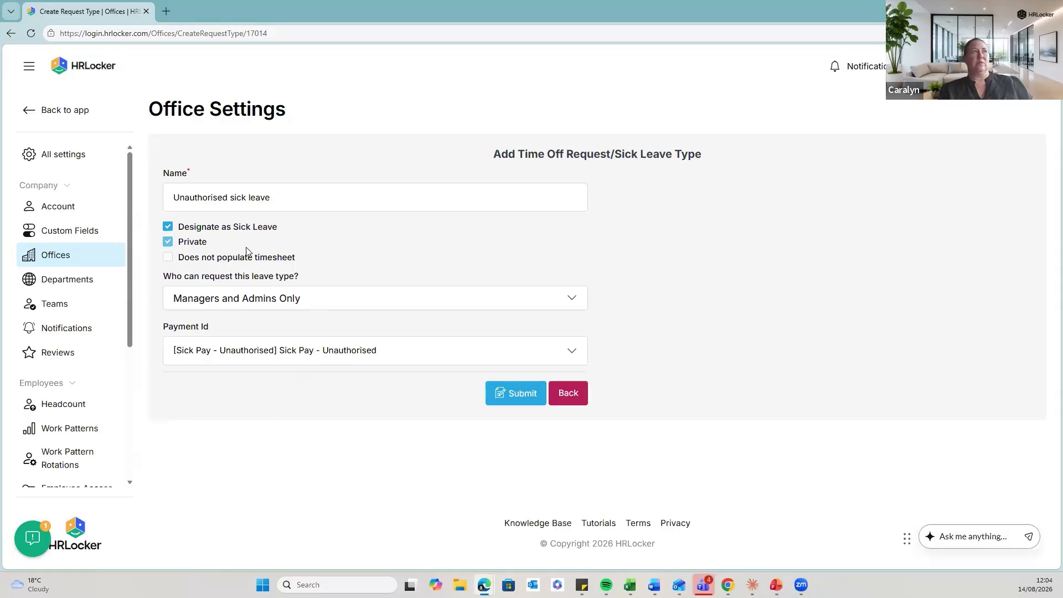
left_click(510, 401)
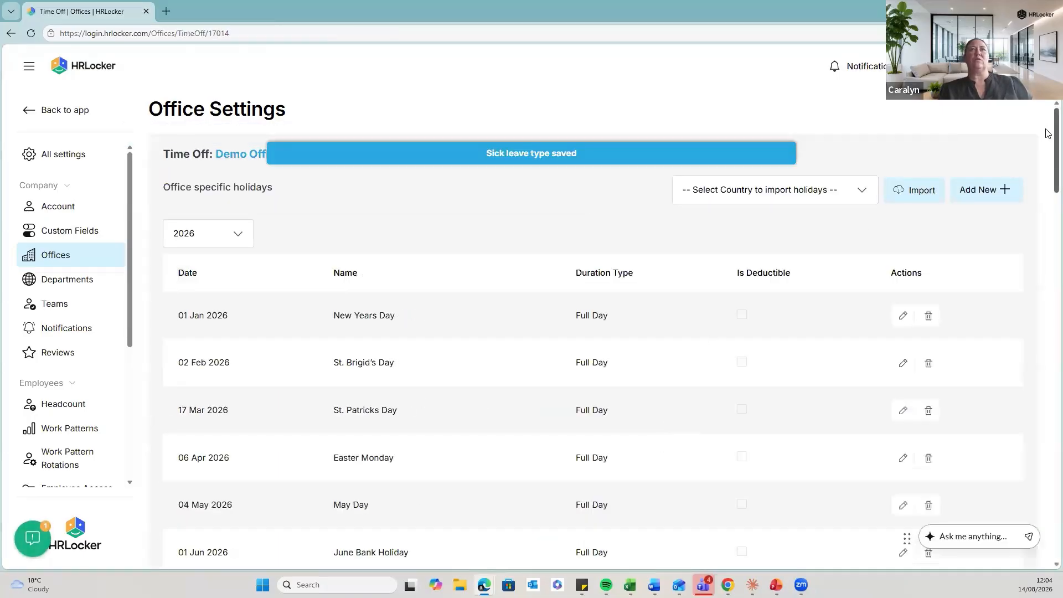
Review the list of sick leave types in the office's time off settings
scroll(1046, 288, "down", 15)
scroll(1046, 349, "down", 5)
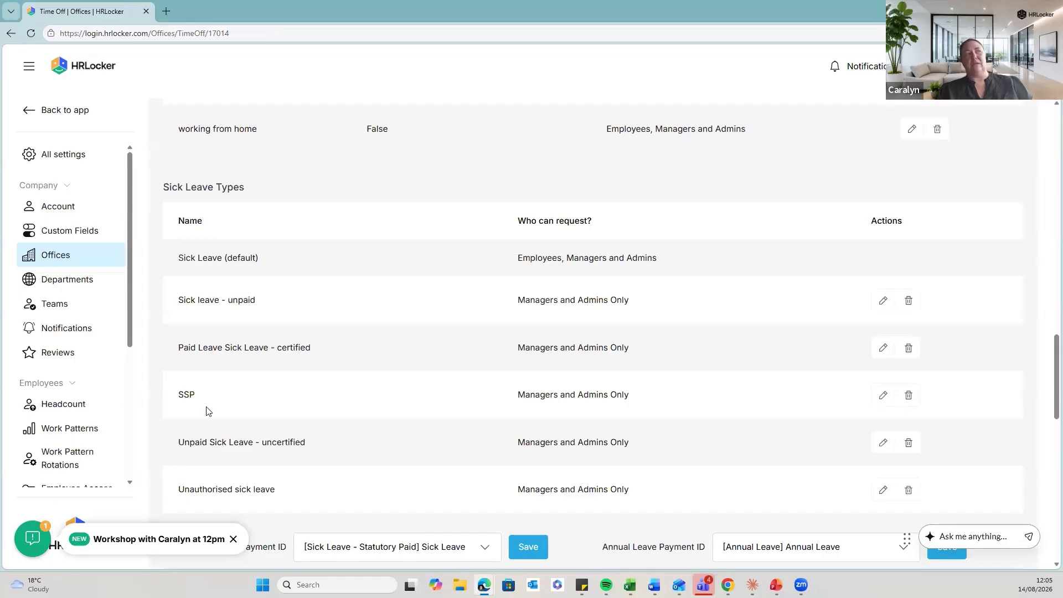
scroll(199, 395, "down", 1)
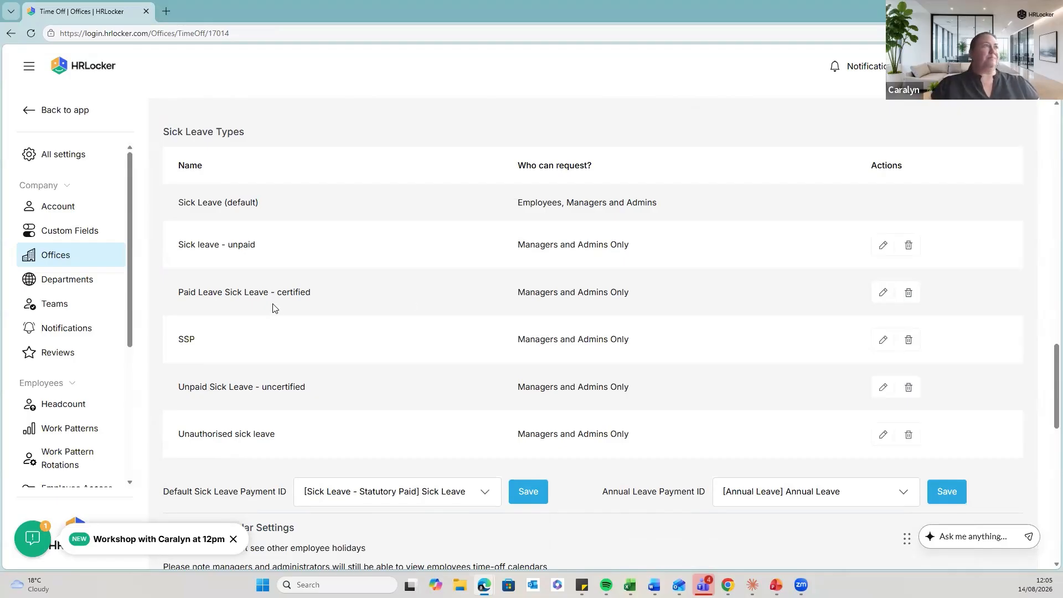
scroll(275, 308, "up", 1)
Leave the settings and show the test employee's record on the Time Off page
left_click(65, 110)
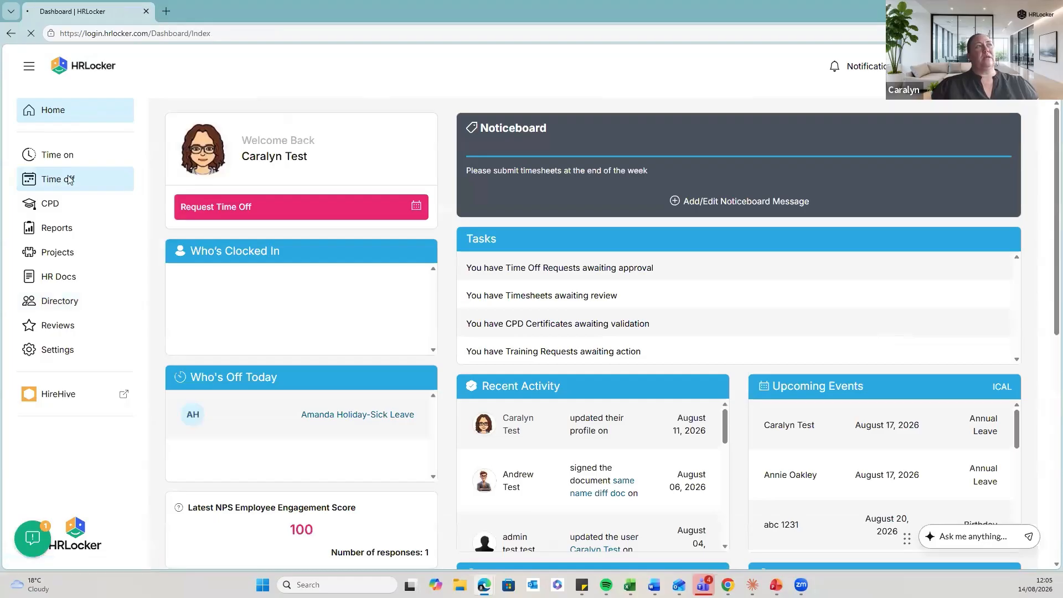
left_click(69, 179)
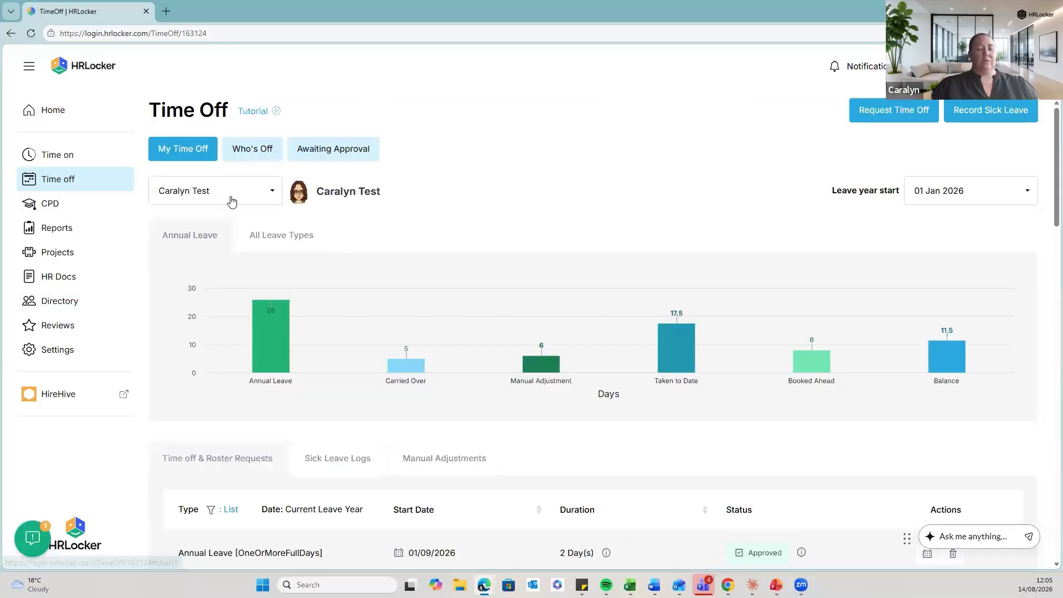
left_click(232, 201)
type("a")
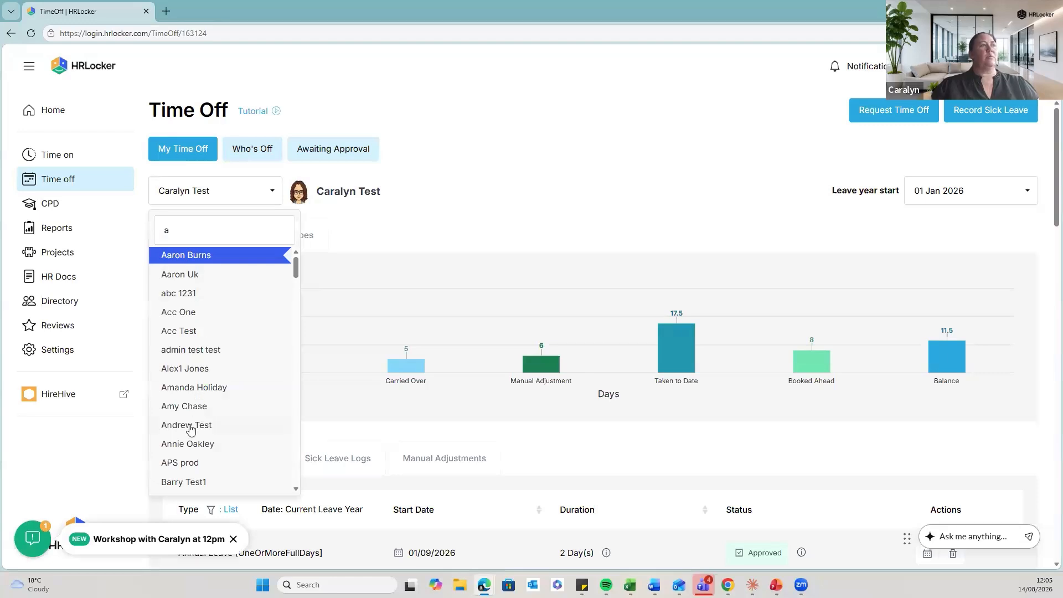
left_click(188, 424)
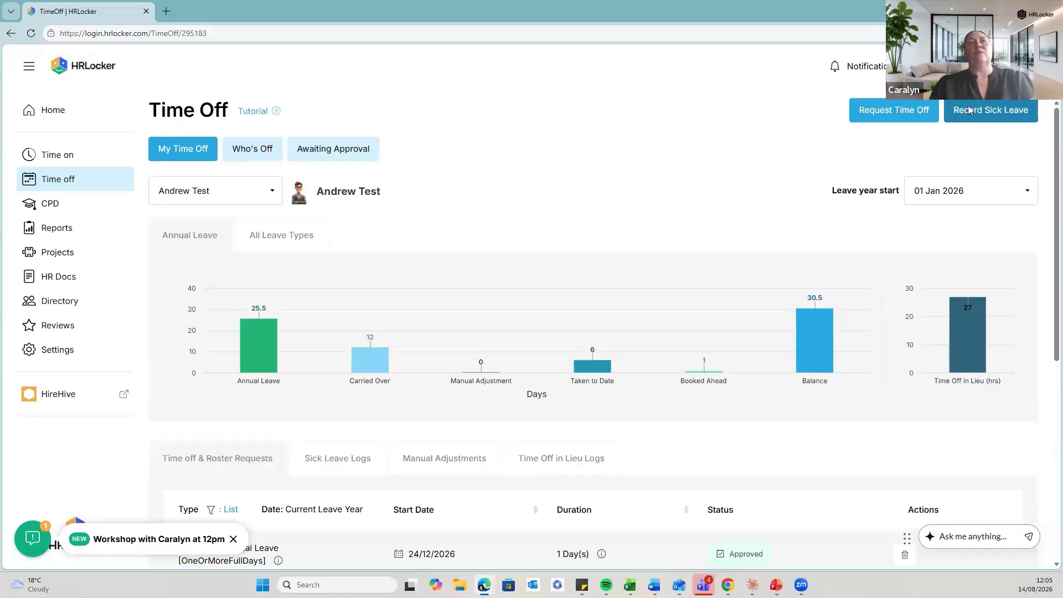
left_click(996, 109)
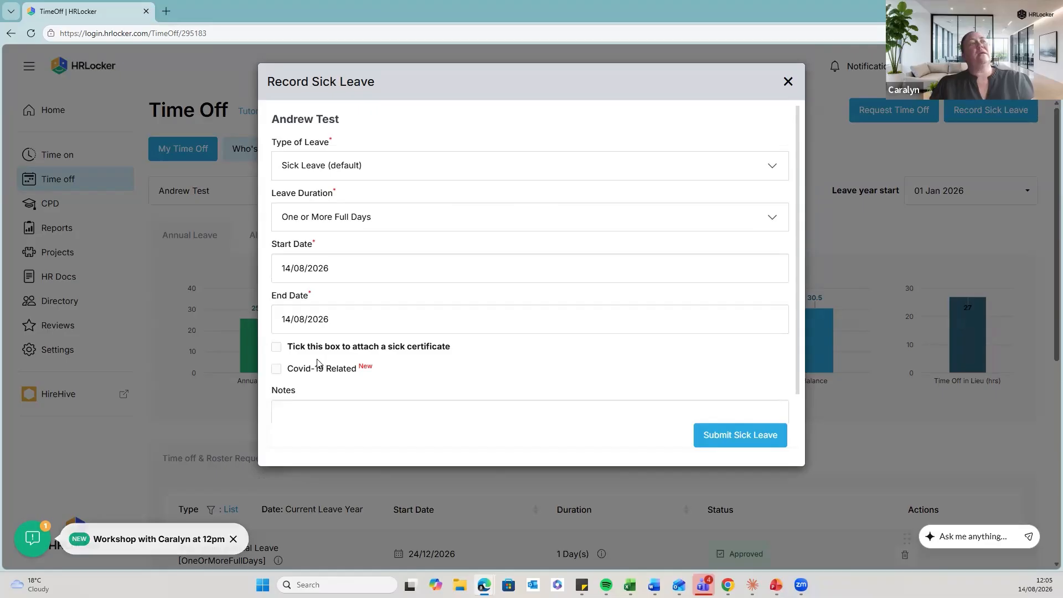
left_click(276, 346)
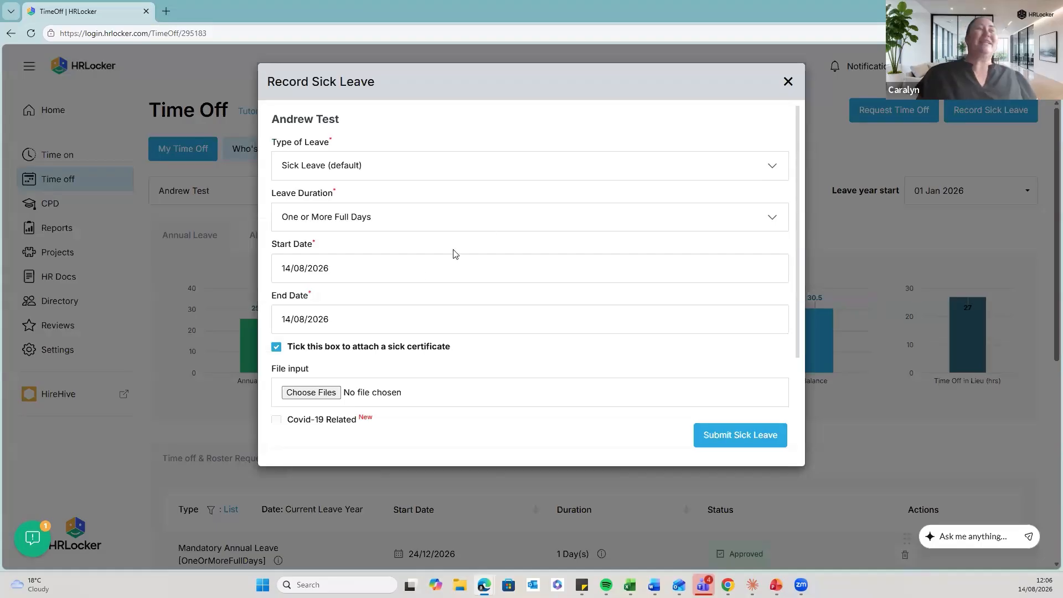
left_click(788, 81)
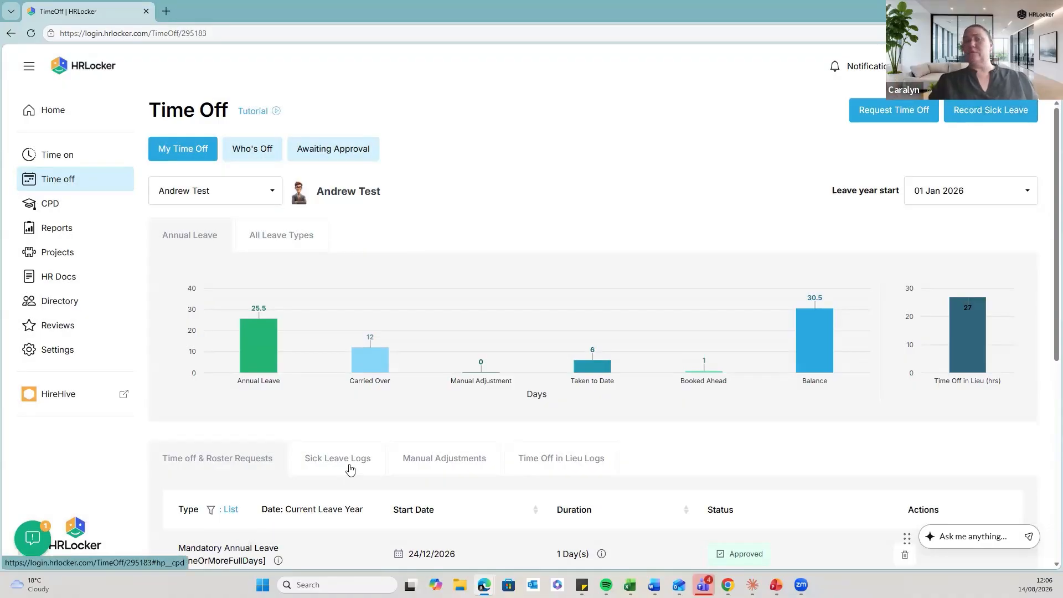
Show the employee's sick leave logs and examine the entry starting 06/07/2026
scroll(350, 470, "down", 1)
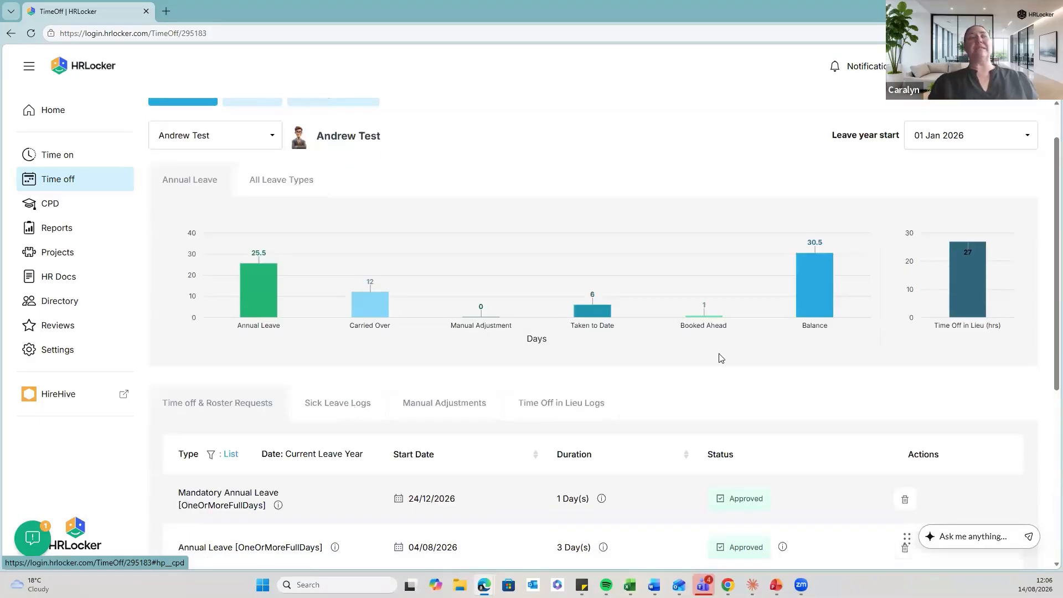
left_click(350, 408)
scroll(417, 438, "down", 1)
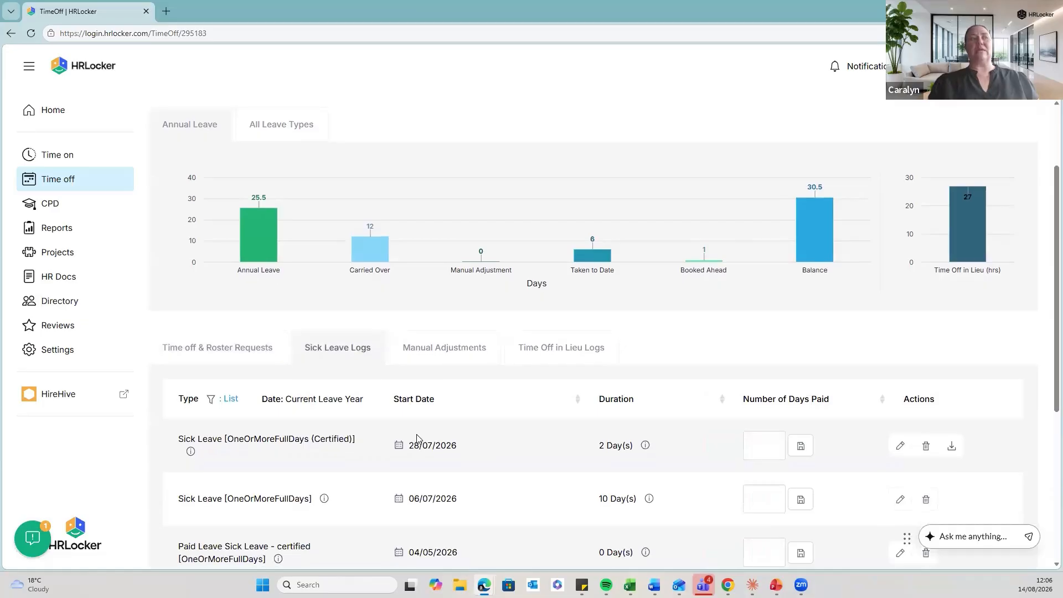
scroll(417, 438, "down", 3)
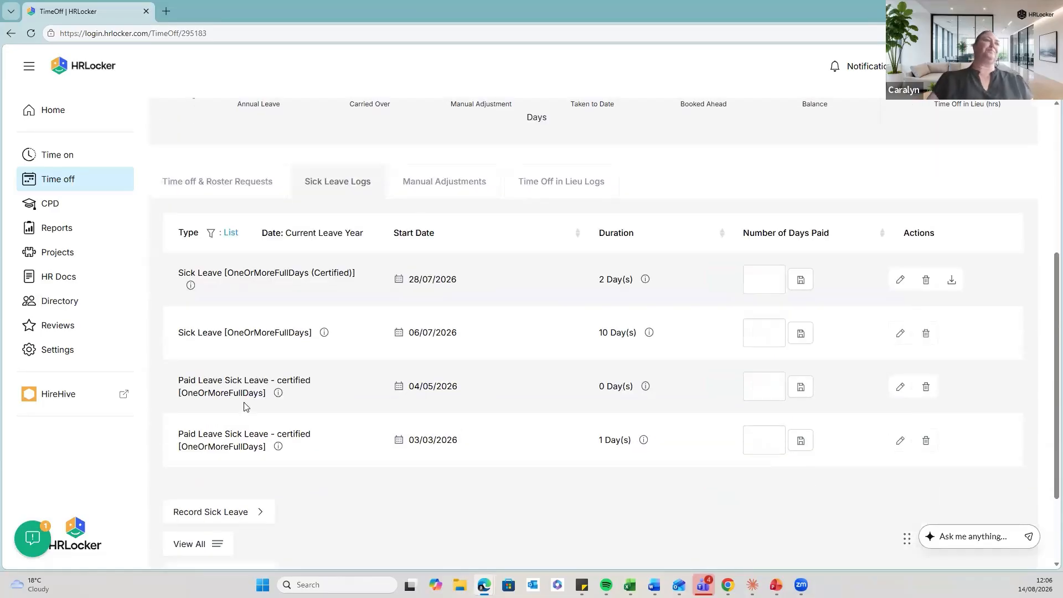
left_click_drag(180, 333, 210, 353)
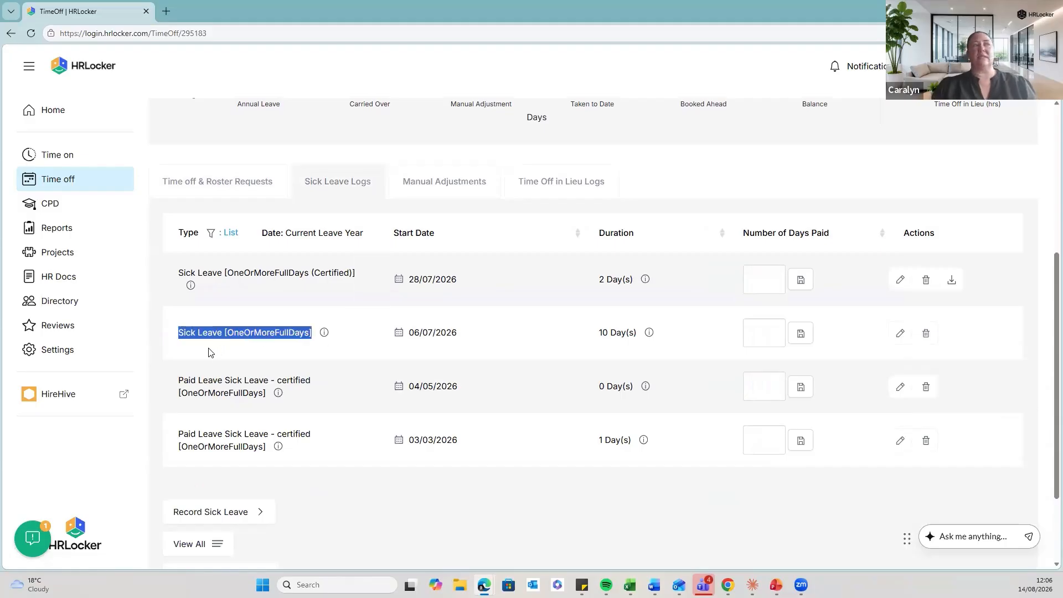
left_click(210, 352)
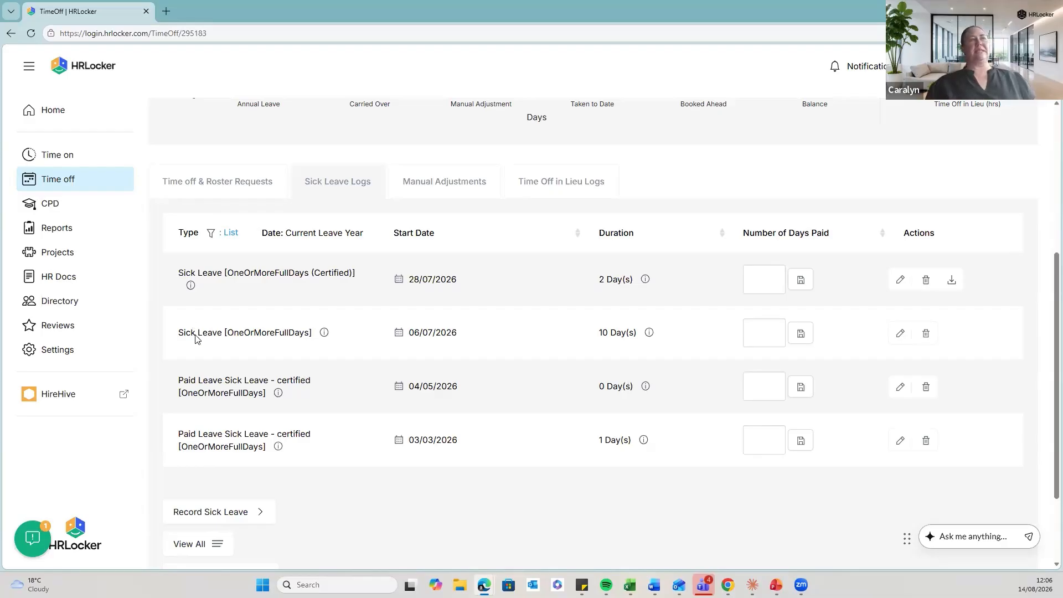
Edit the sick leave entry starting 06/07/2026 and set its leave type to "Paid Leave Sick Leave - certified"
left_click(899, 333)
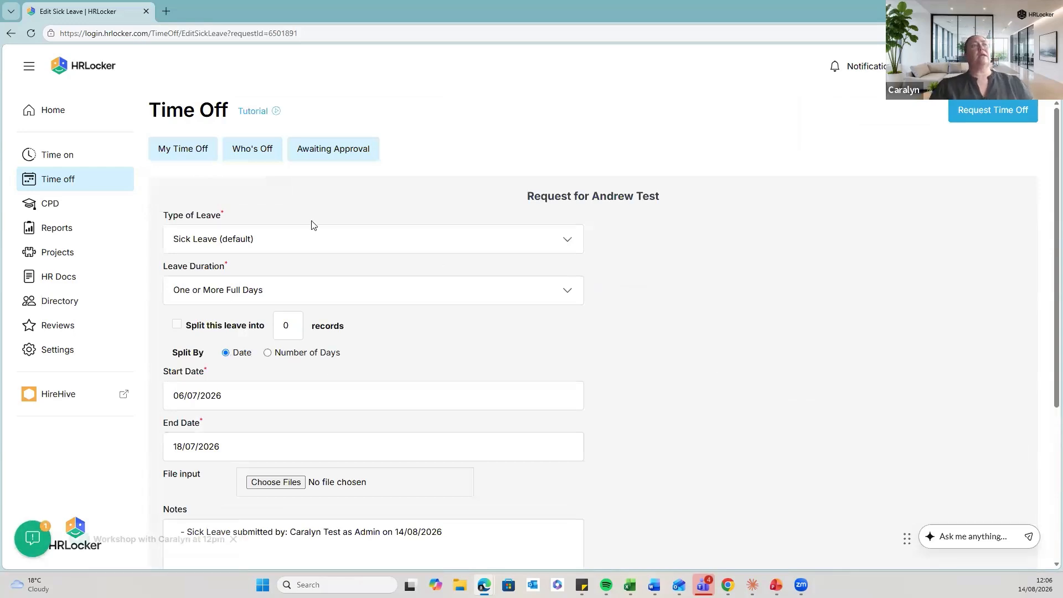
left_click(326, 240)
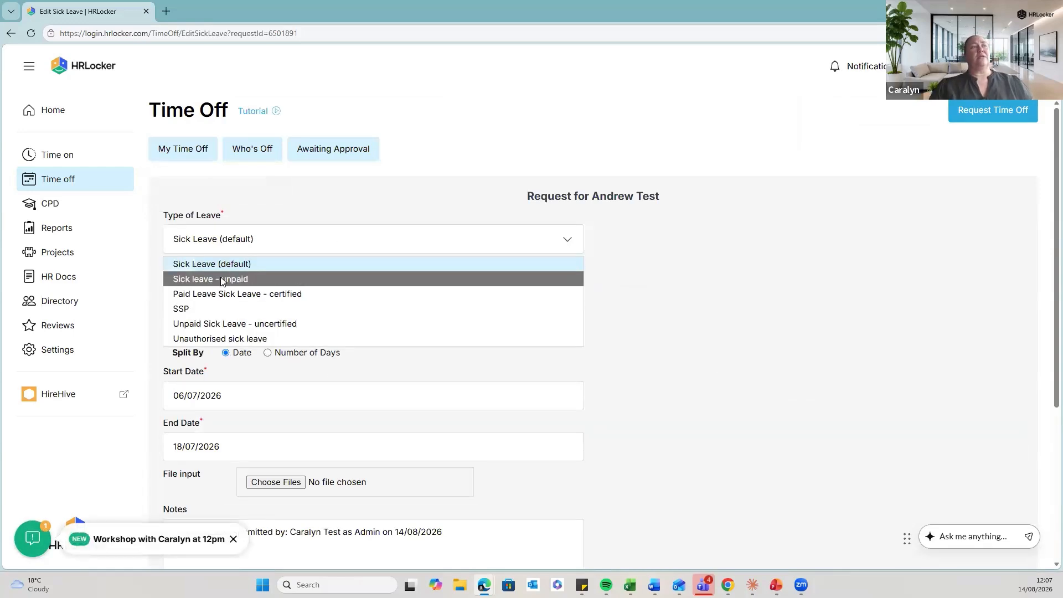
left_click(221, 294)
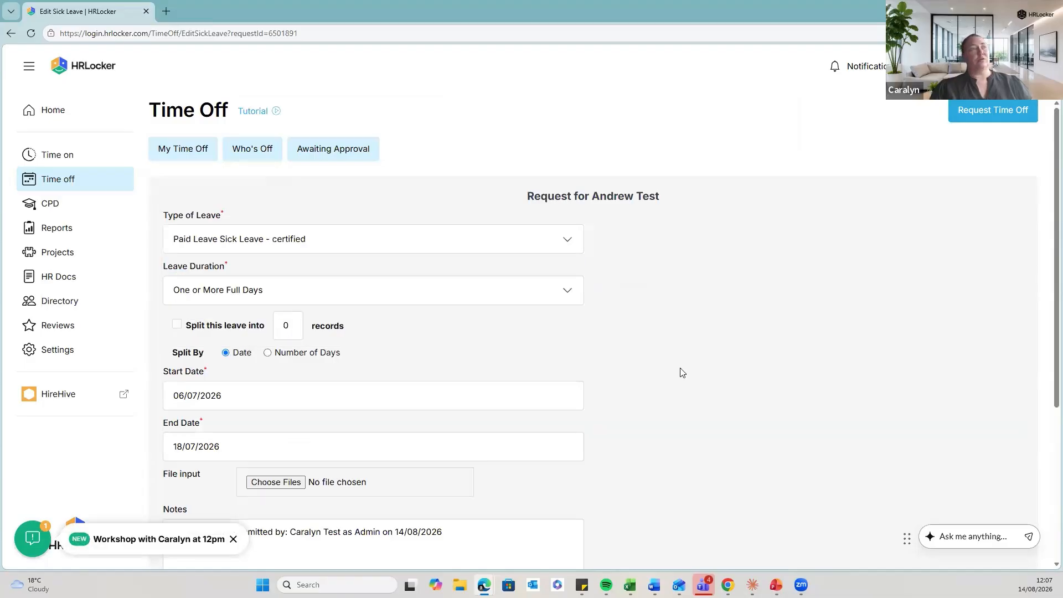
scroll(360, 458, "down", 1)
scroll(195, 393, "down", 2)
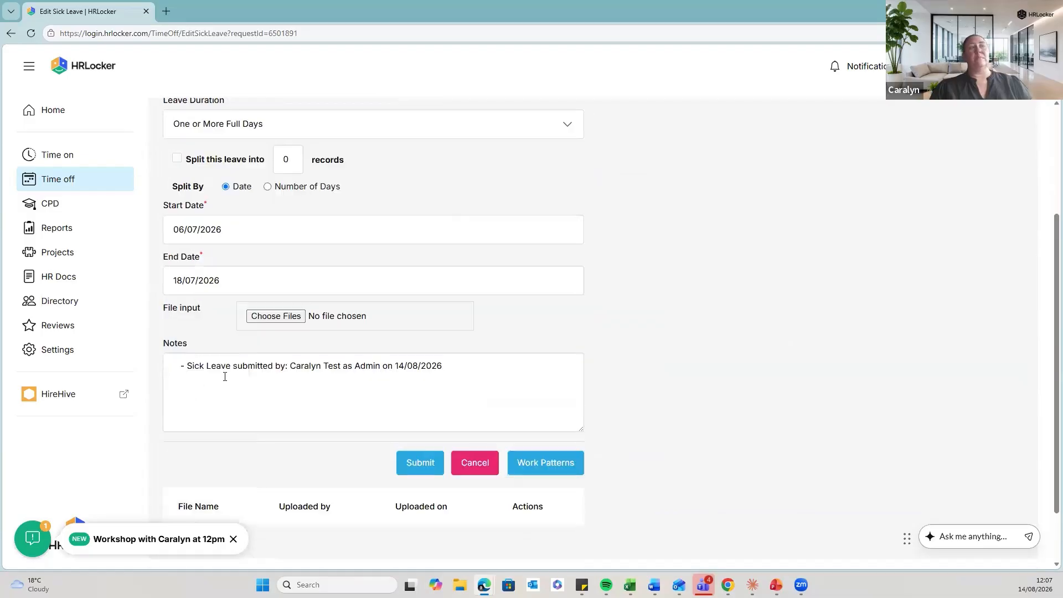
left_click(274, 322)
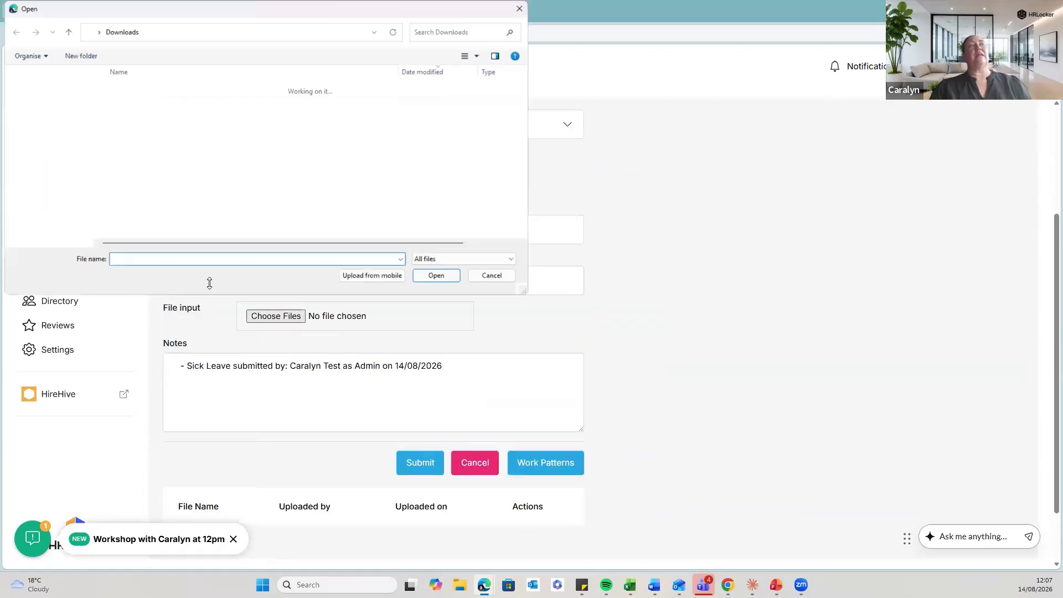
scroll(136, 114, "down", 1)
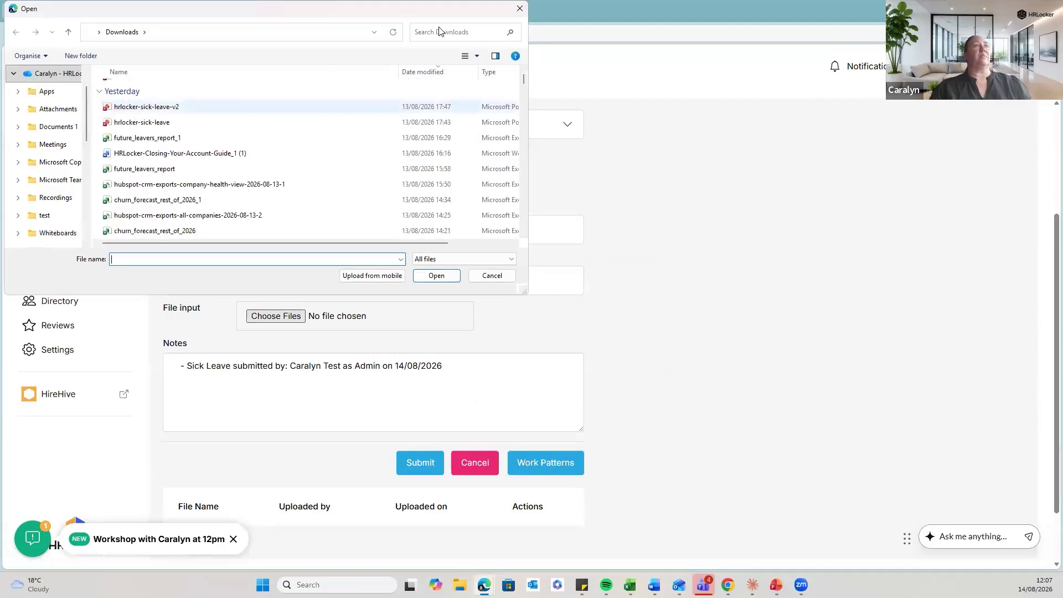
left_click(519, 9)
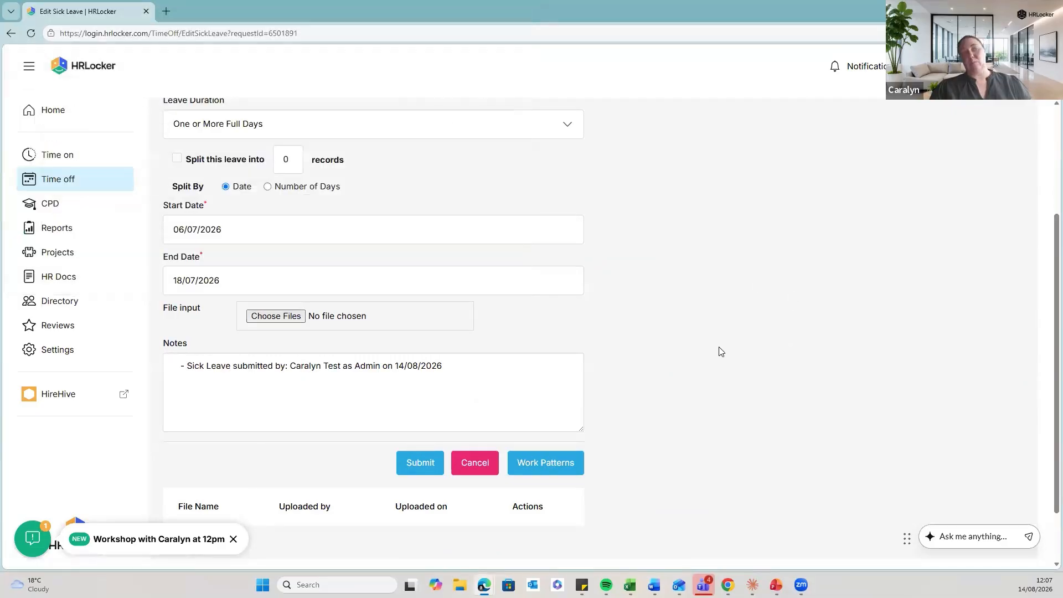
scroll(686, 344, "up", 2)
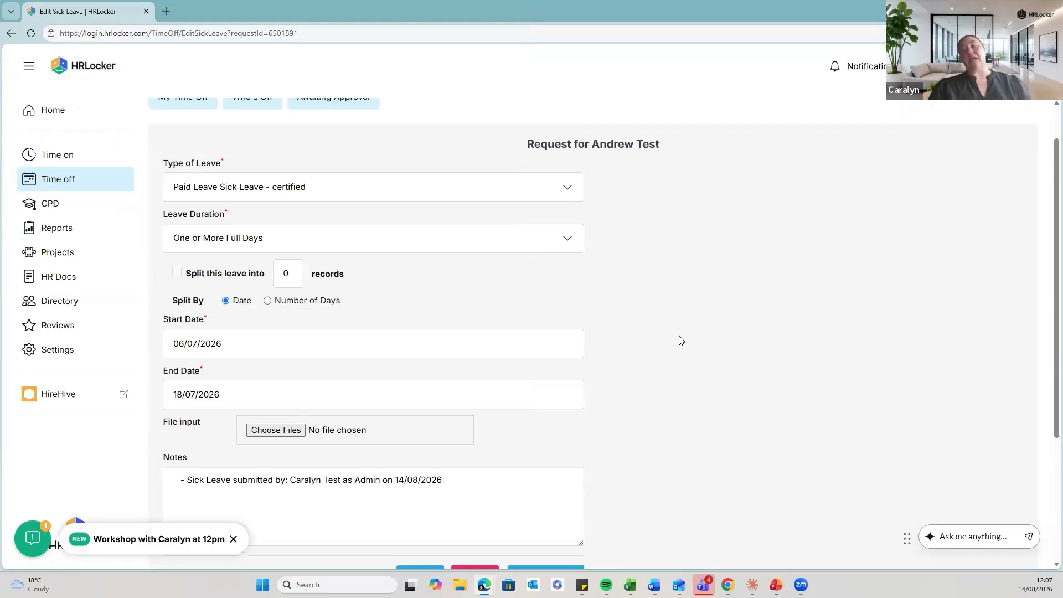
scroll(681, 340, "up", 1)
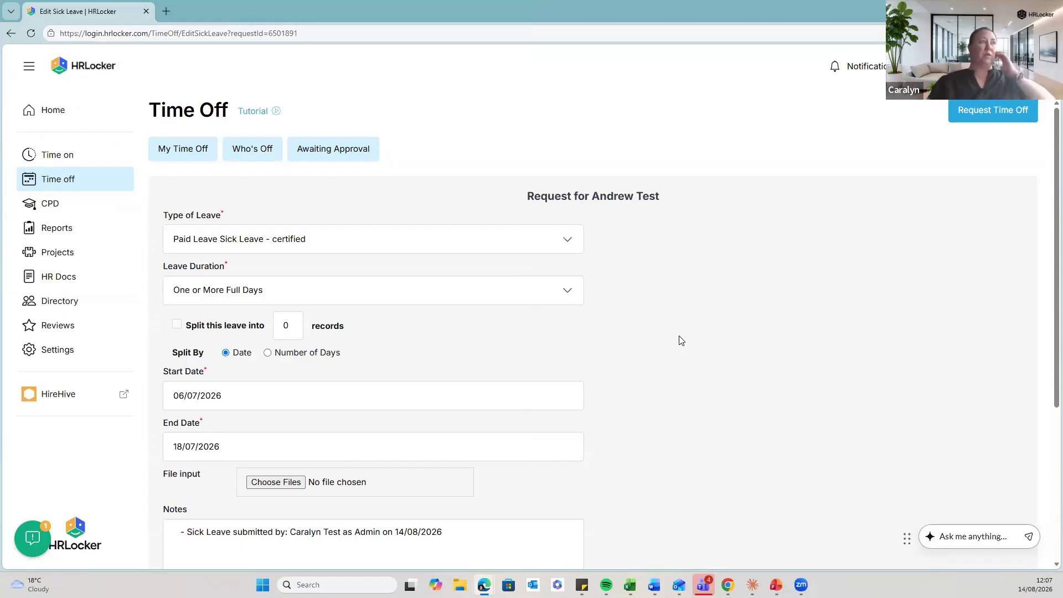
Split the leave into 2 records by date, setting the first leave type to SSP and marking it as paid sick leave
left_click(177, 324)
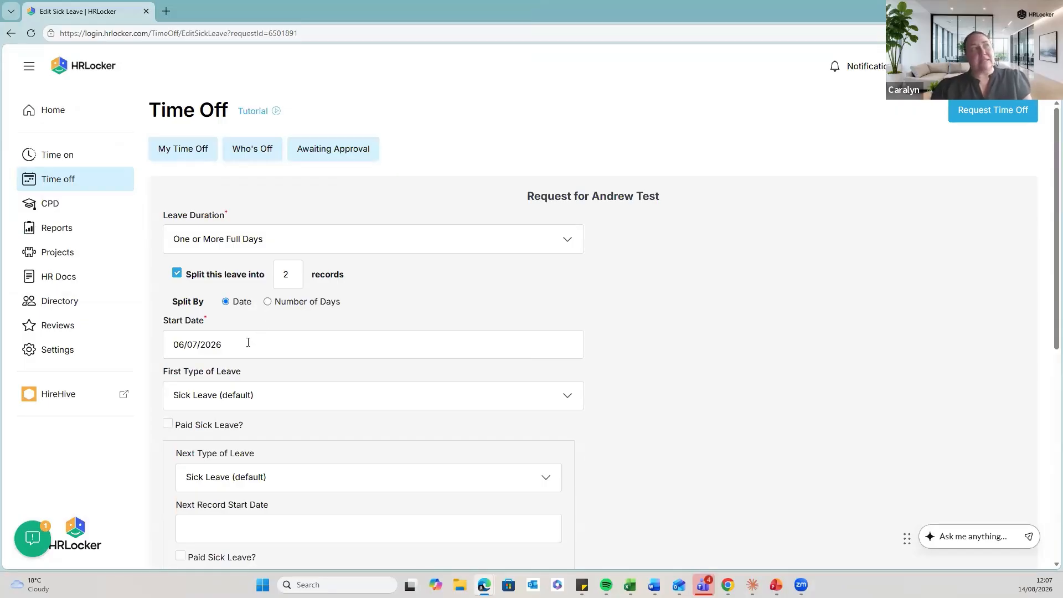
scroll(249, 343, "down", 1)
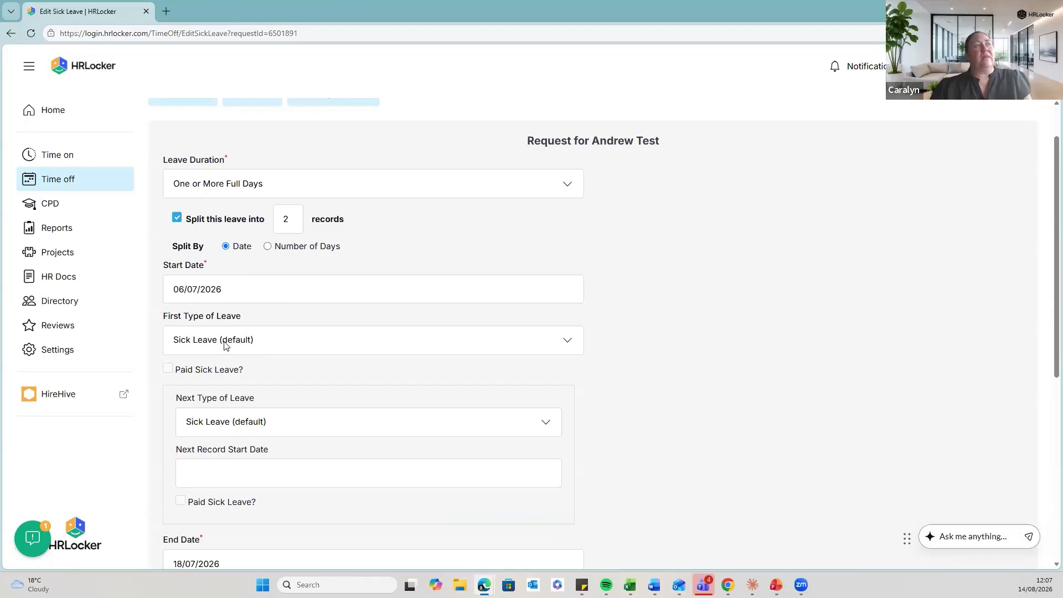
left_click(225, 342)
left_click(265, 409)
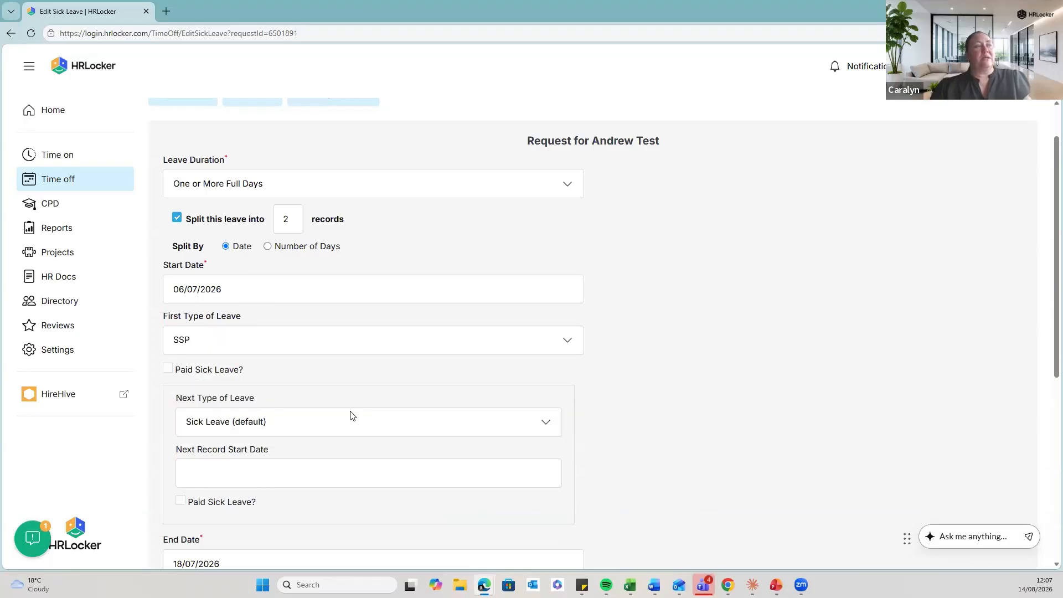
scroll(350, 416, "down", 1)
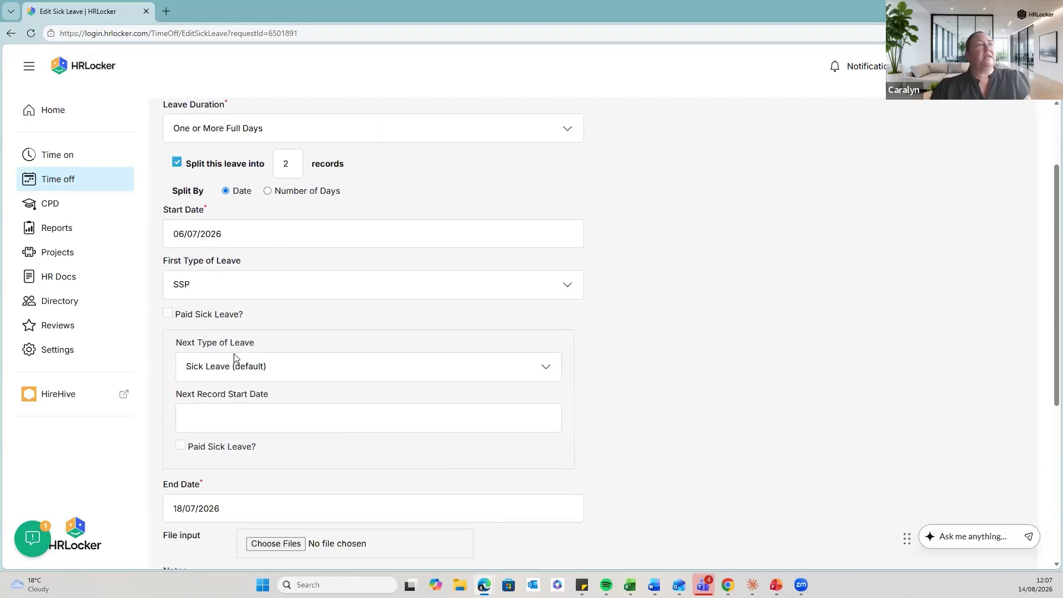
left_click(168, 313)
Start the second record on 11/07/2026 and set its leave type to "Paid Leave Sick Leave - certified"
scroll(227, 360, "down", 1)
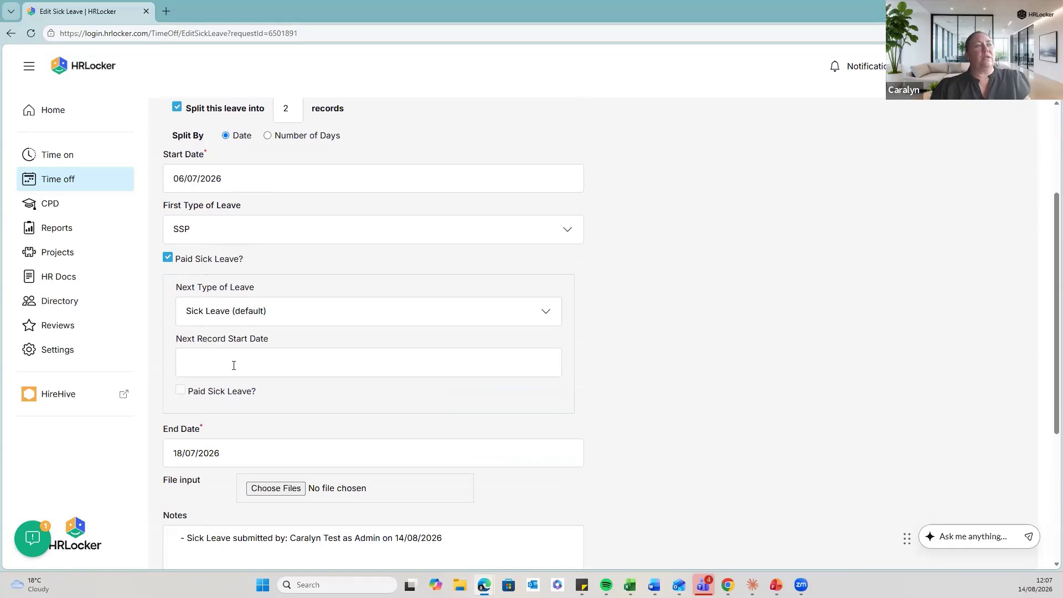
left_click(233, 366)
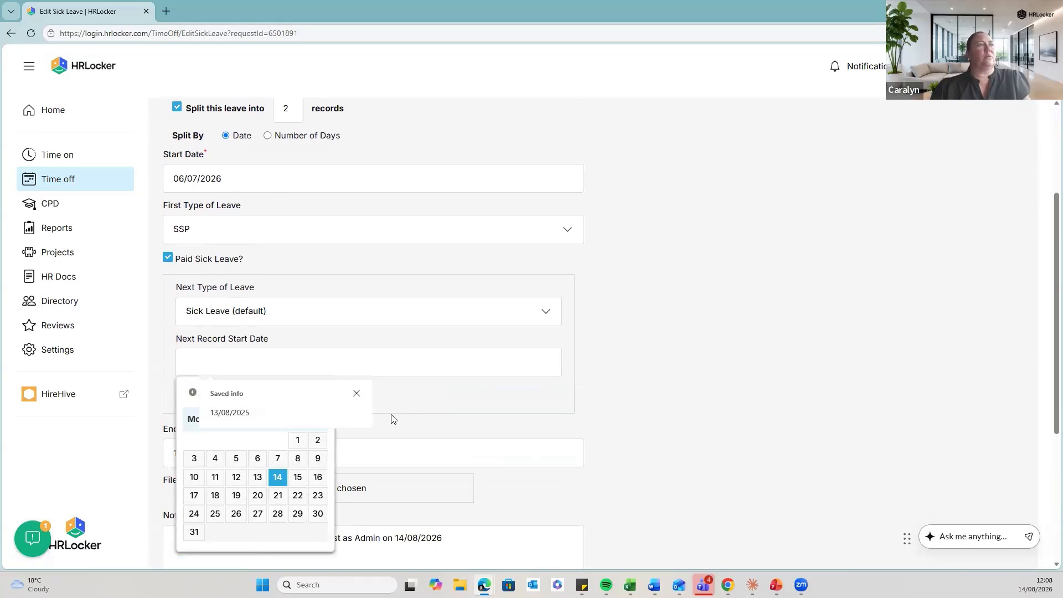
left_click(191, 392)
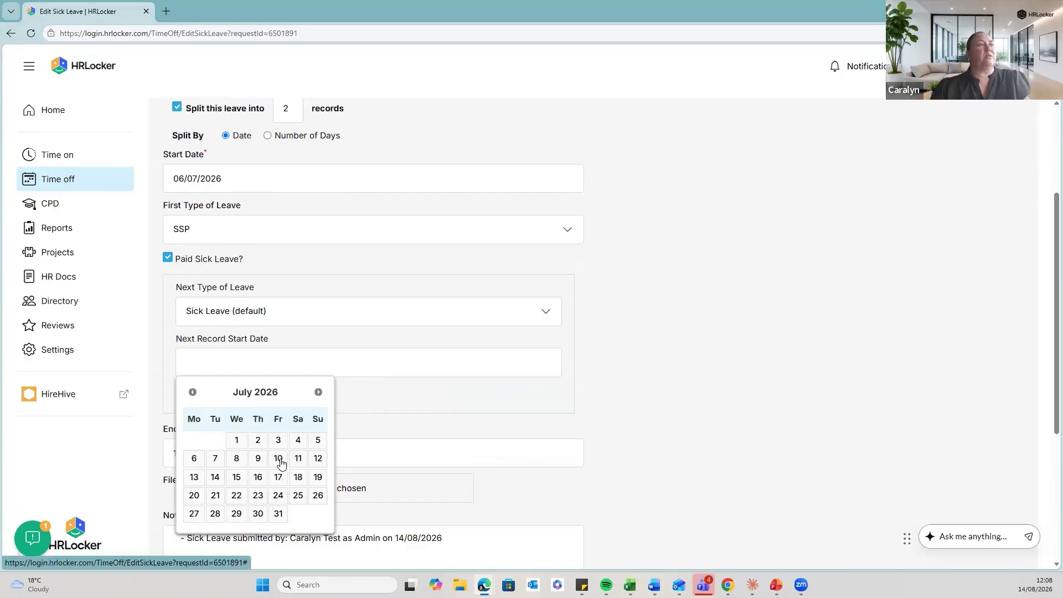
left_click(298, 464)
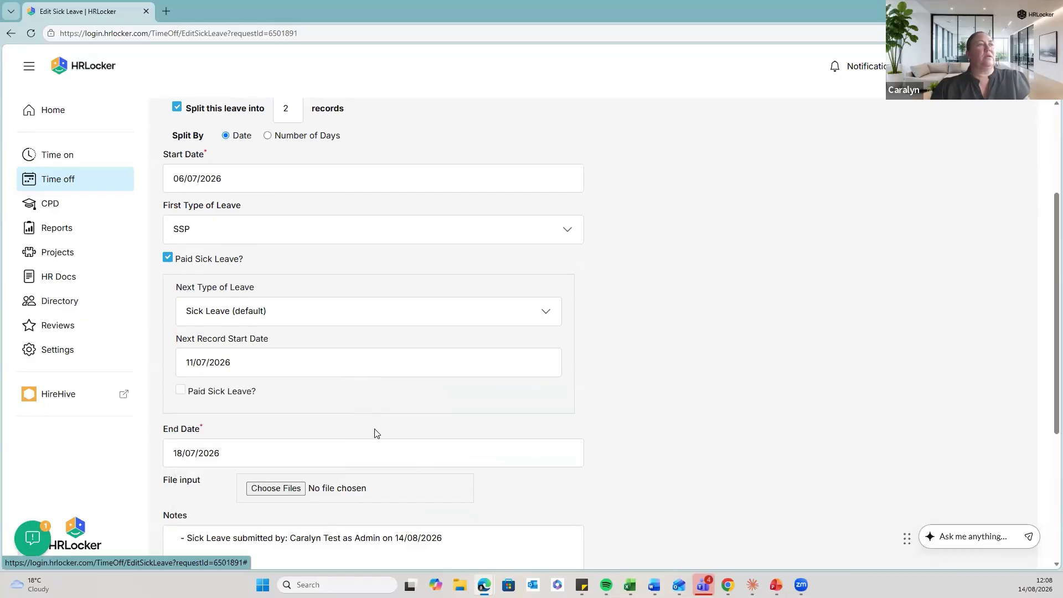
left_click(266, 312)
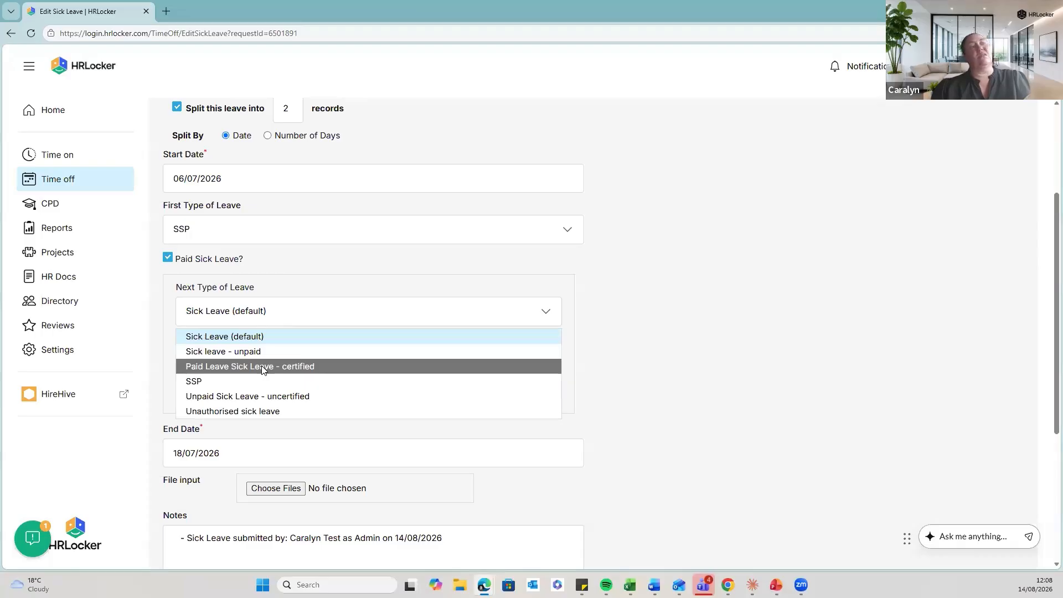
left_click(262, 368)
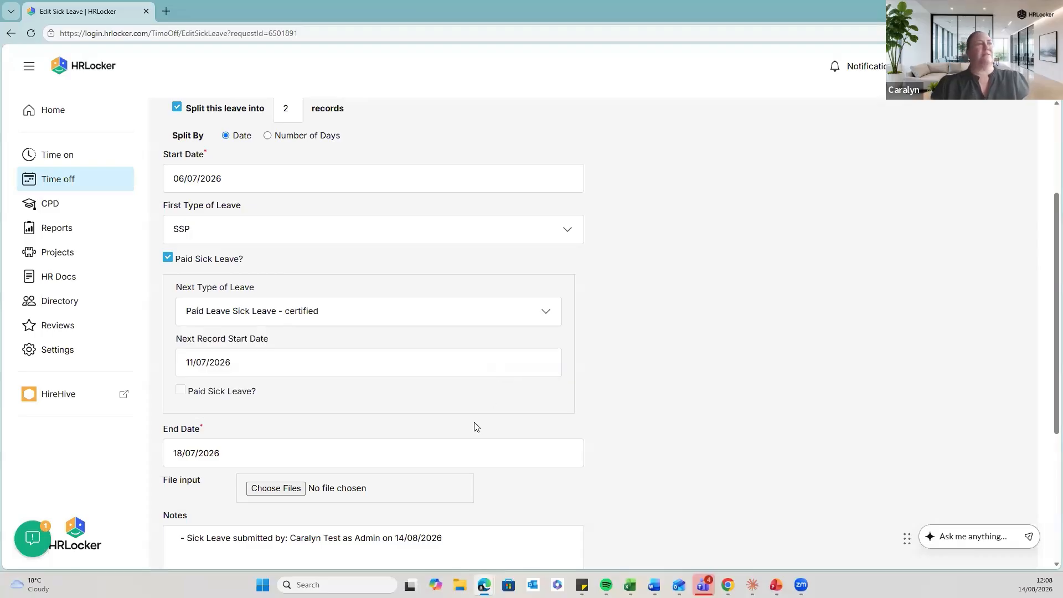
Submit the split sick leave and confirm the edit for both records
scroll(473, 426, "down", 1)
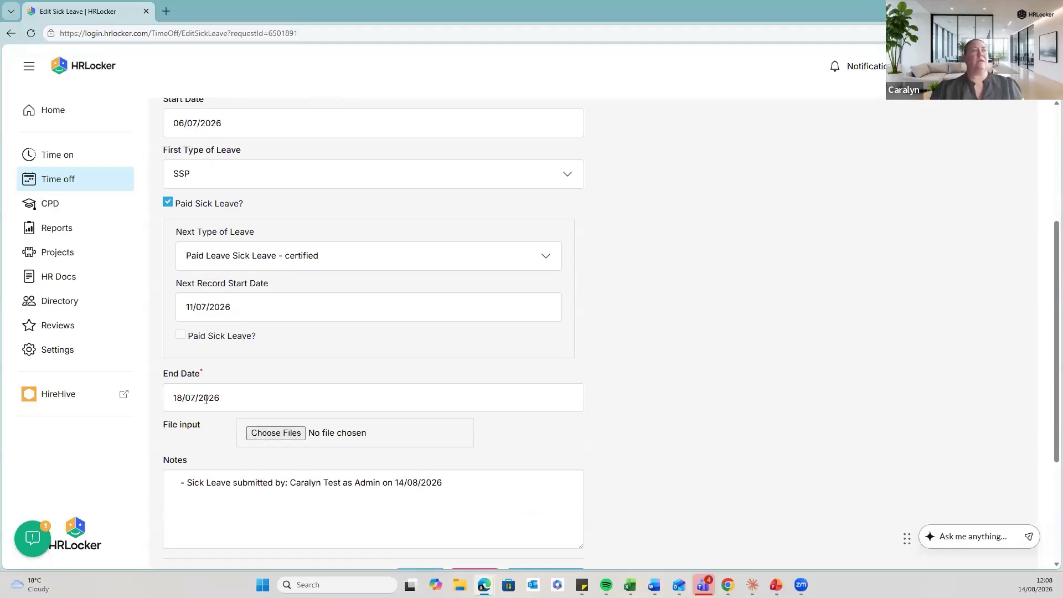
scroll(412, 409, "down", 3)
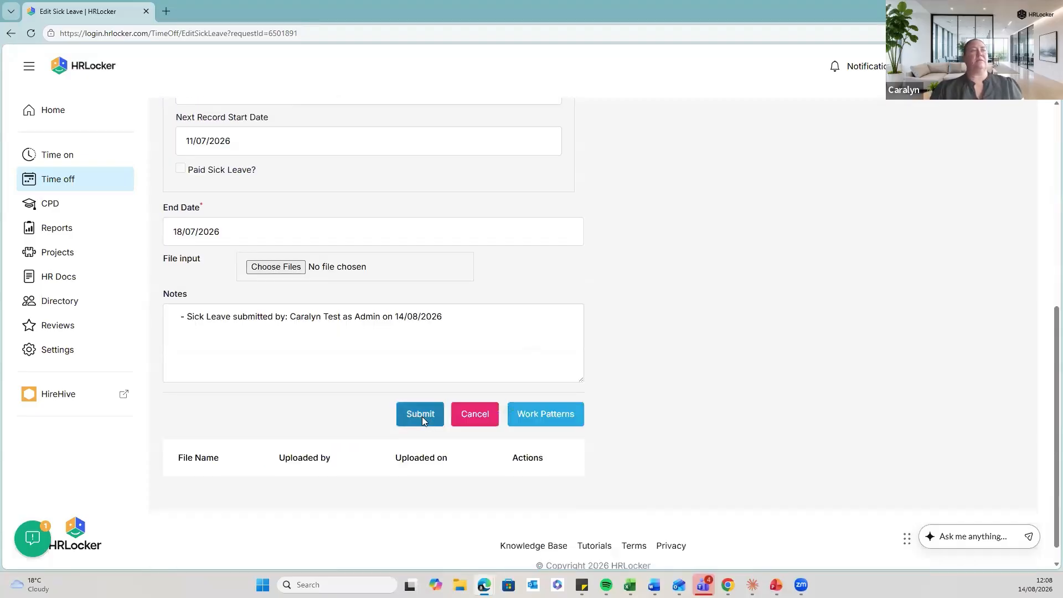
left_click(421, 415)
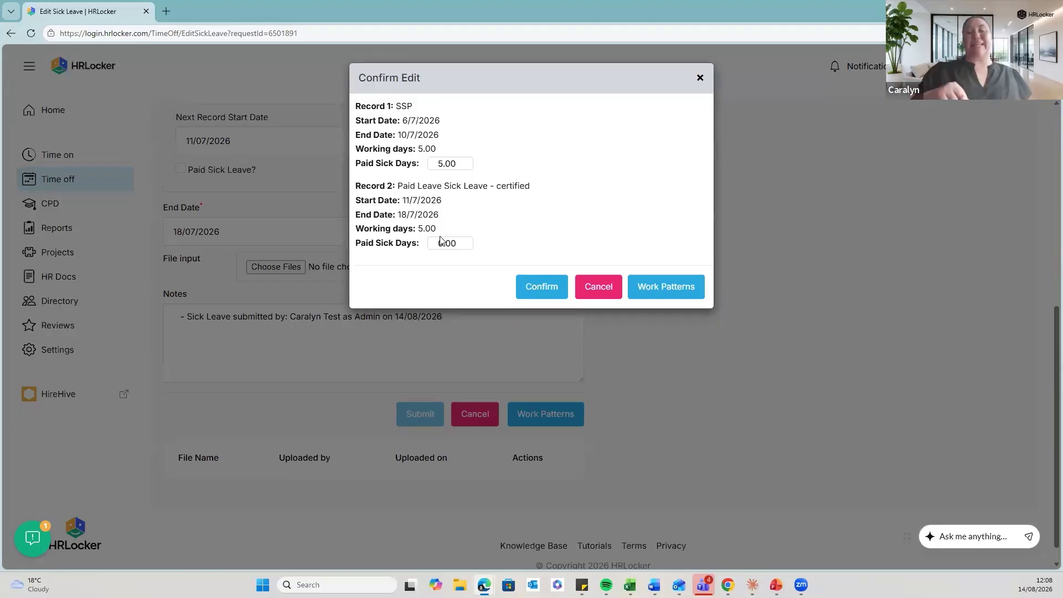
left_click(535, 291)
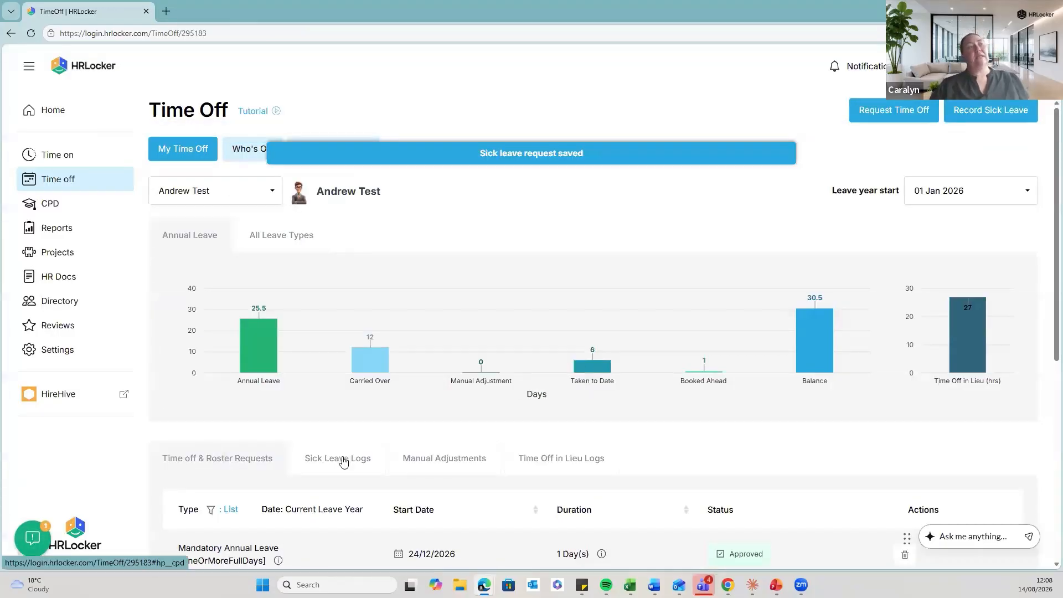
Show the employee's sick leave logs and review the two split entries starting 06/07/2026 and 11/07/2026
left_click(344, 458)
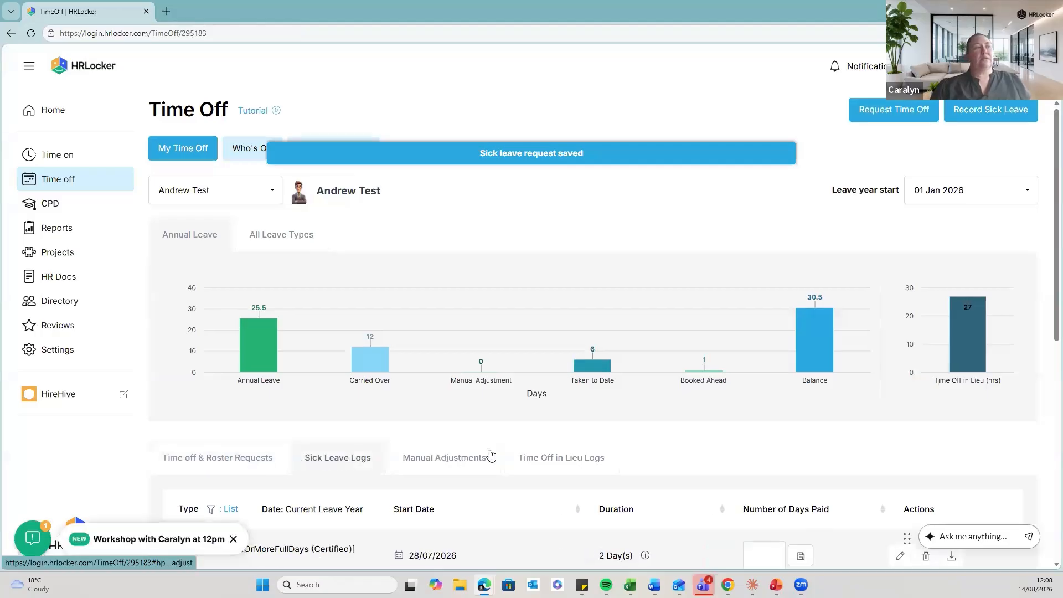
scroll(491, 452, "down", 4)
scroll(491, 454, "down", 2)
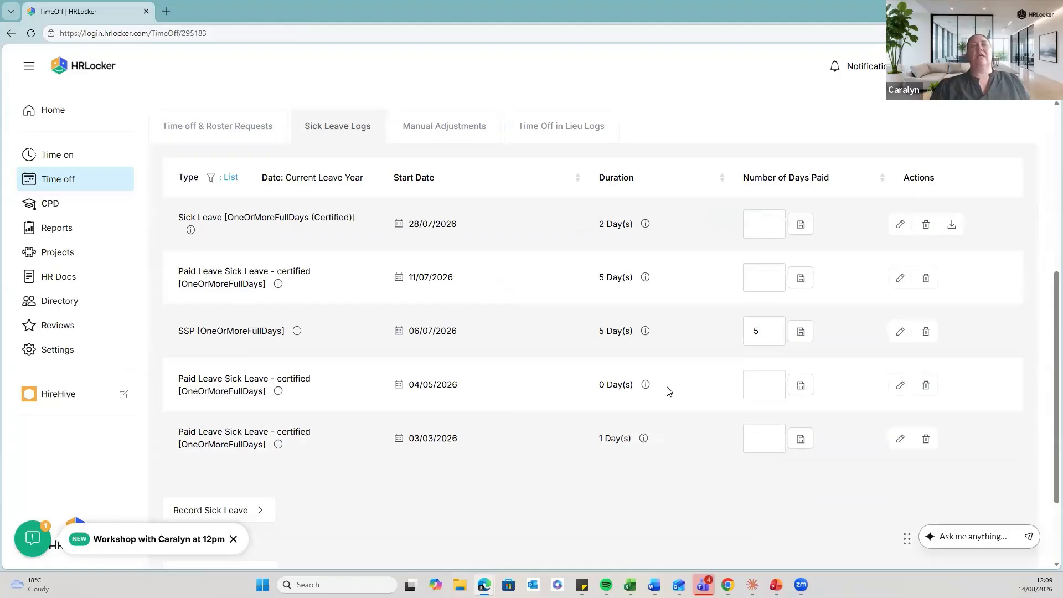
scroll(669, 391, "up", 5)
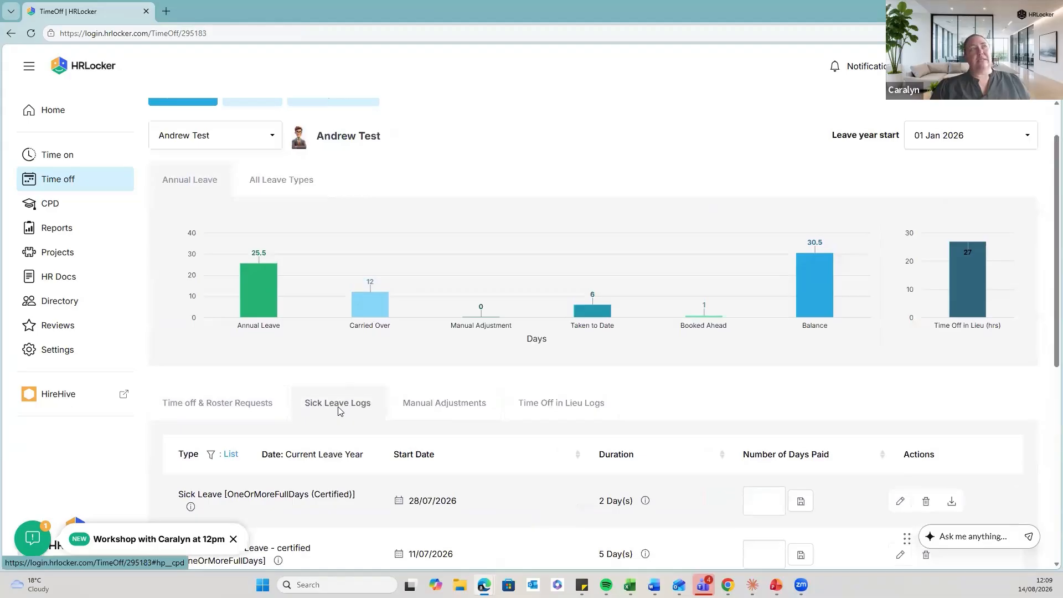
Display the chart of all leave types and compare its sick leave totals with the entries in the sick leave logs
scroll(341, 411, "up", 1)
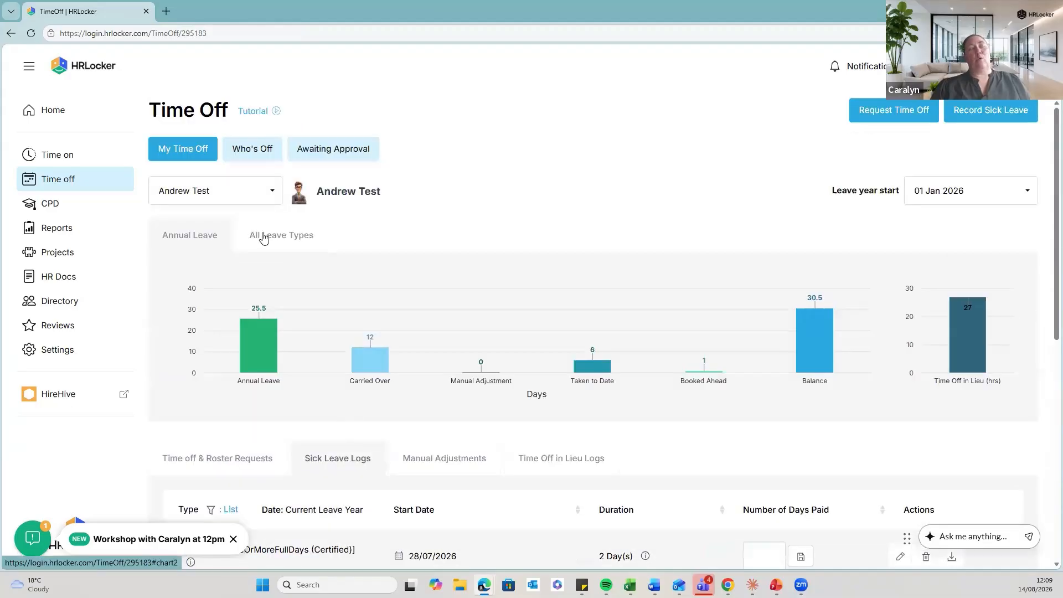
left_click(263, 237)
scroll(327, 332, "down", 2)
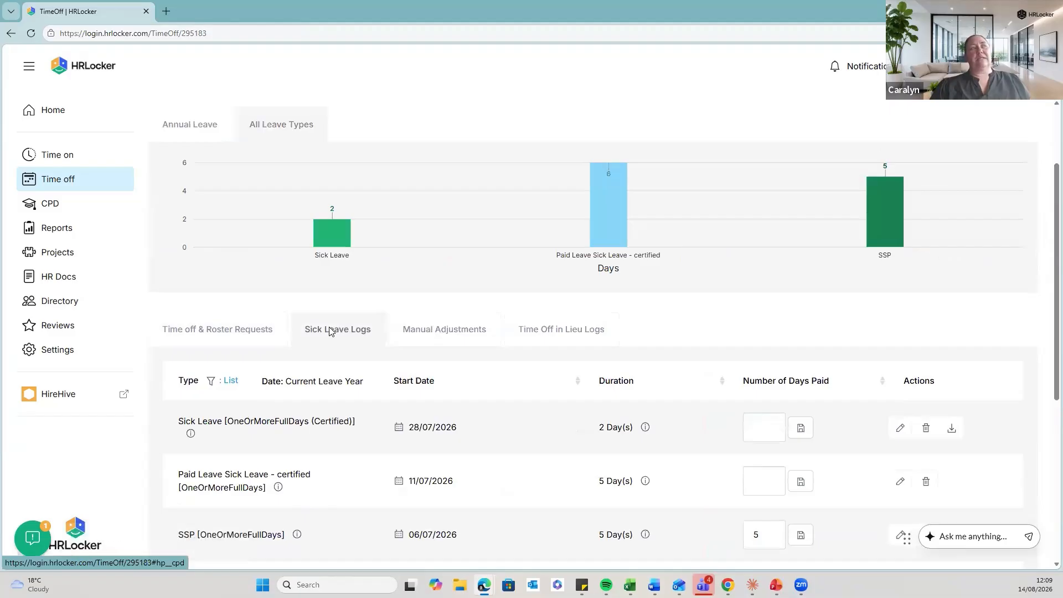
scroll(330, 331, "up", 2)
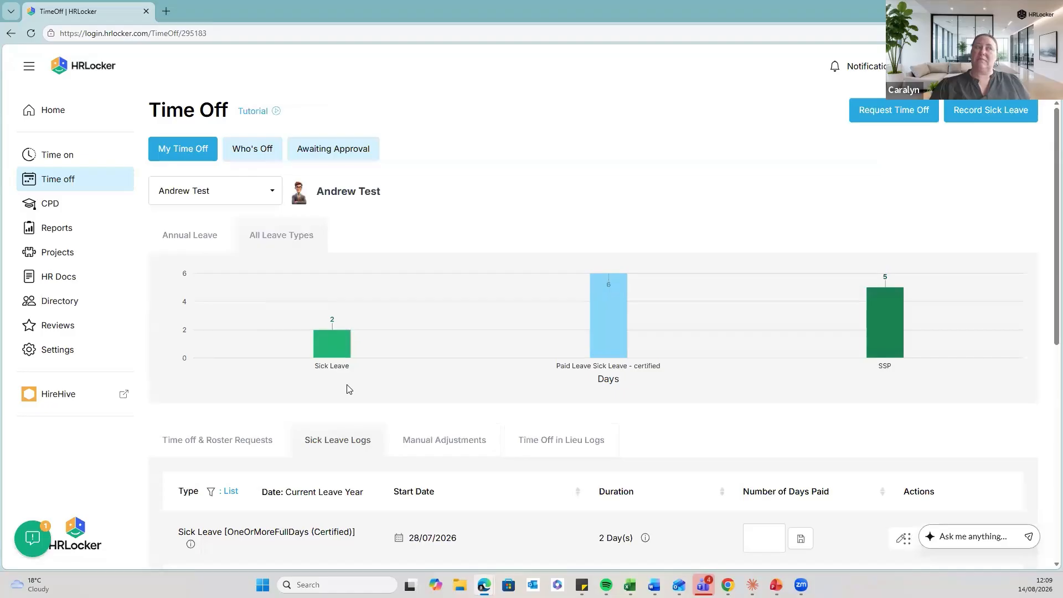
mouse_move(333, 347)
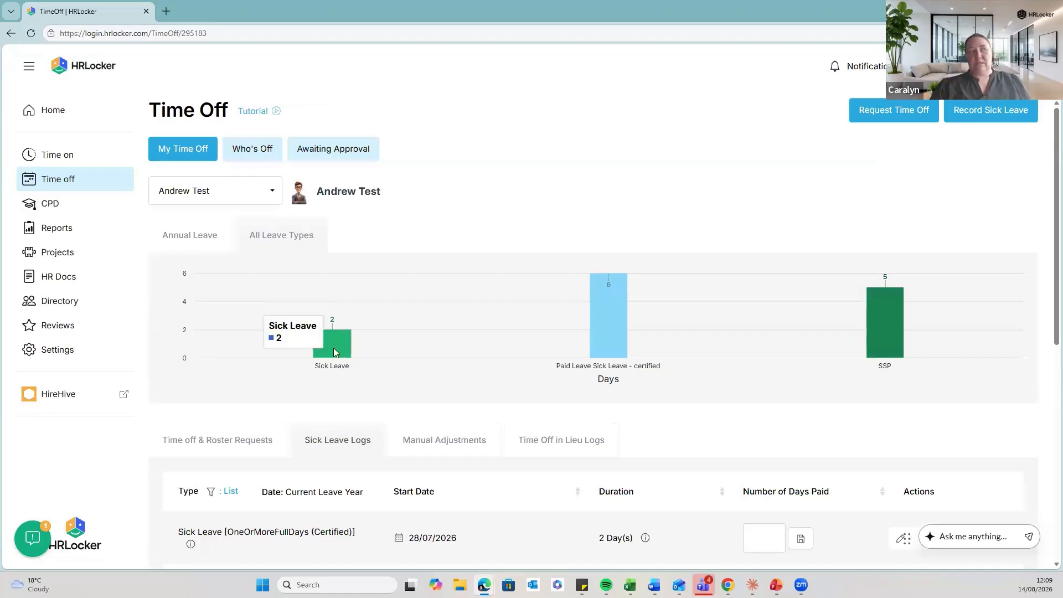
scroll(333, 348, "down", 3)
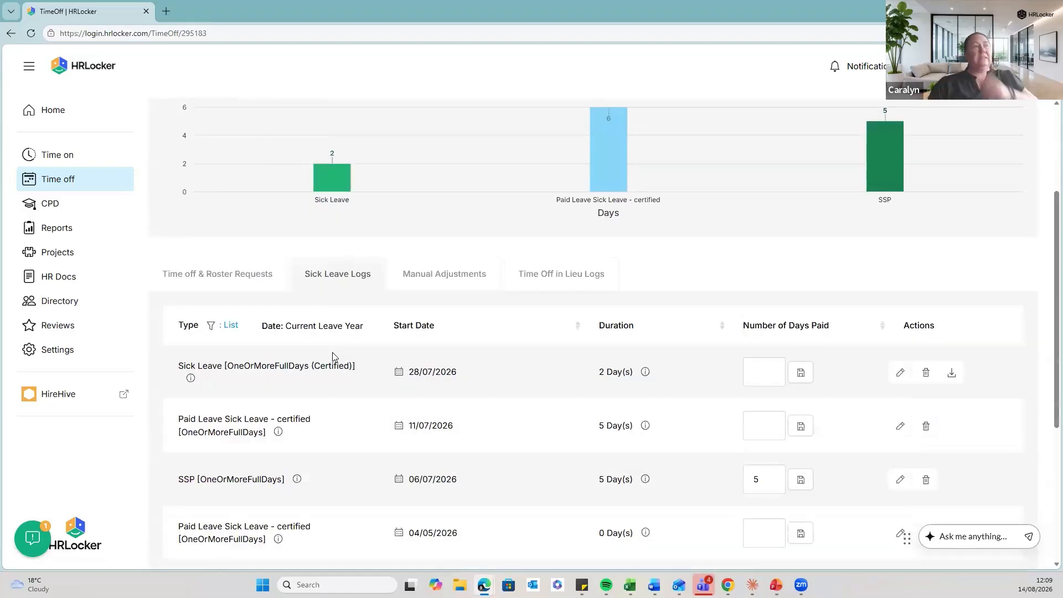
scroll(333, 356, "down", 2)
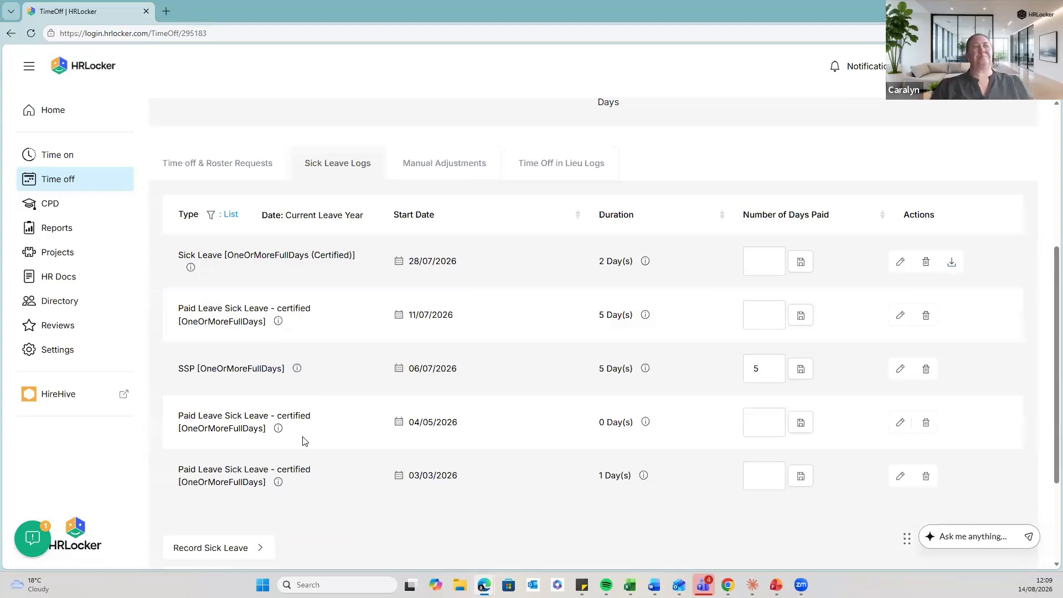
scroll(263, 487, "up", 4)
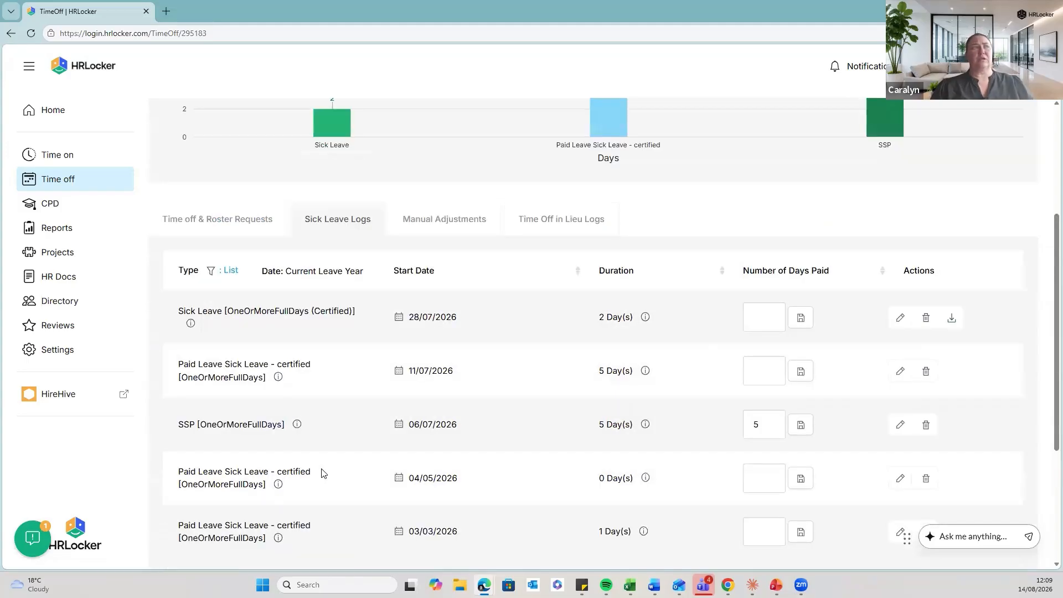
scroll(307, 475, "up", 1)
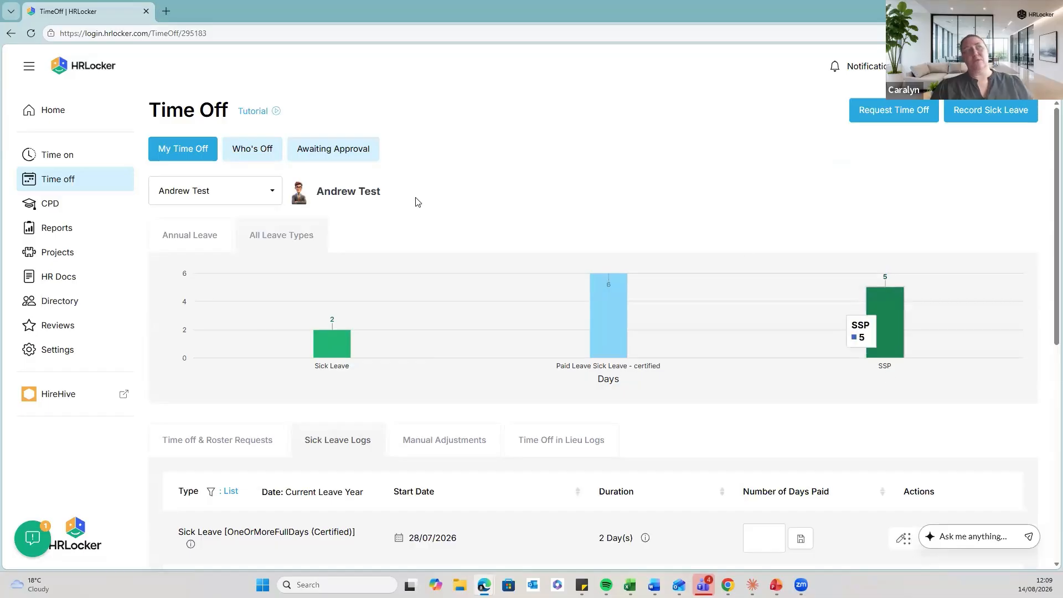
Show the time off and roster requests and examine their totals in the chart of all leave types
left_click(201, 237)
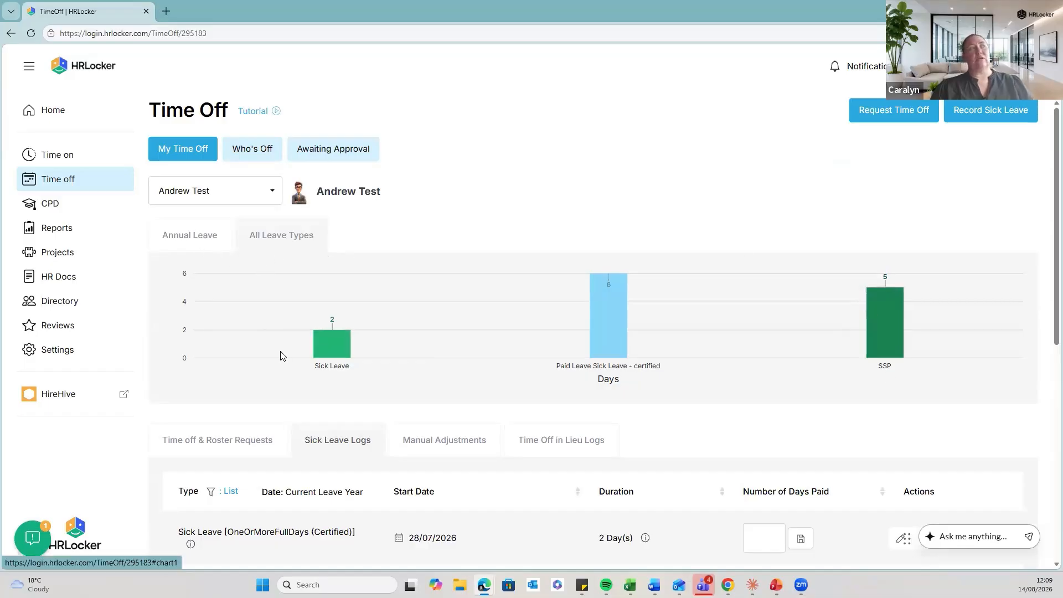
scroll(280, 332, "down", 2)
scroll(280, 301, "up", 2)
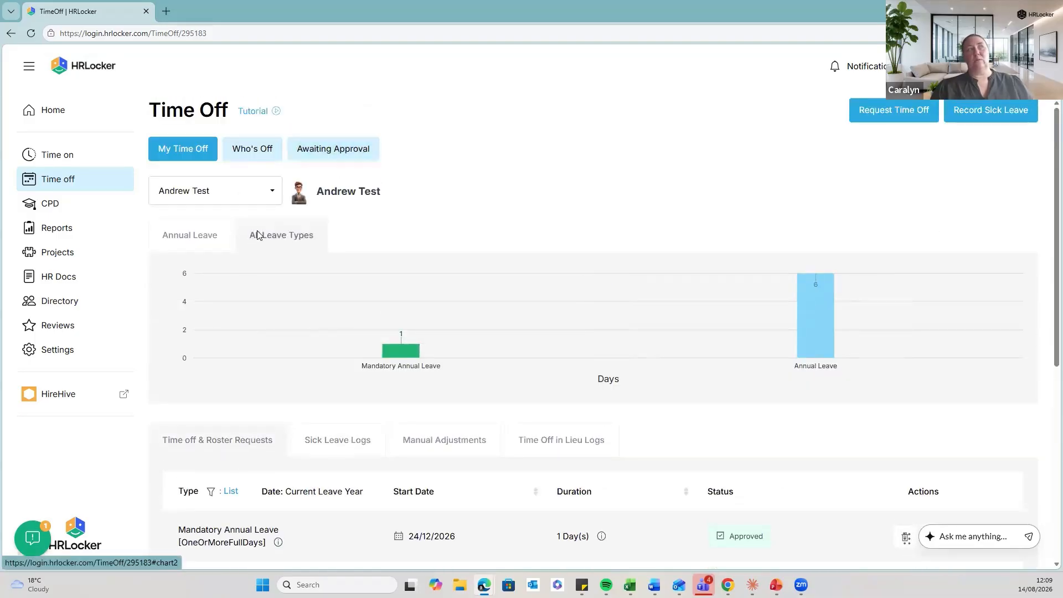
scroll(244, 498, "down", 2)
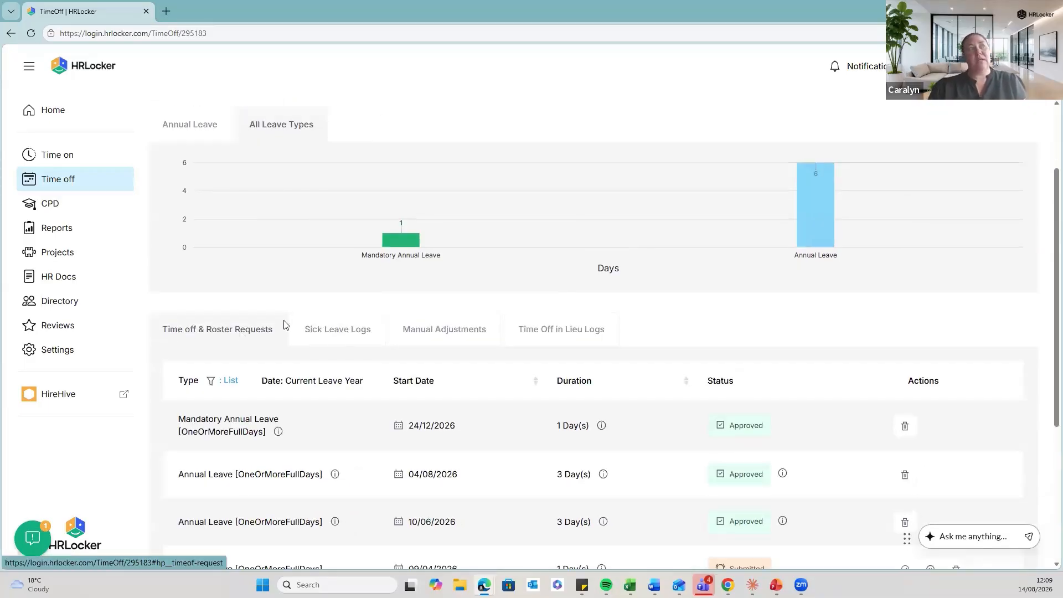
Return to the sick leave logs and check the charted days for the Sick Leave and SSP types
left_click(342, 340)
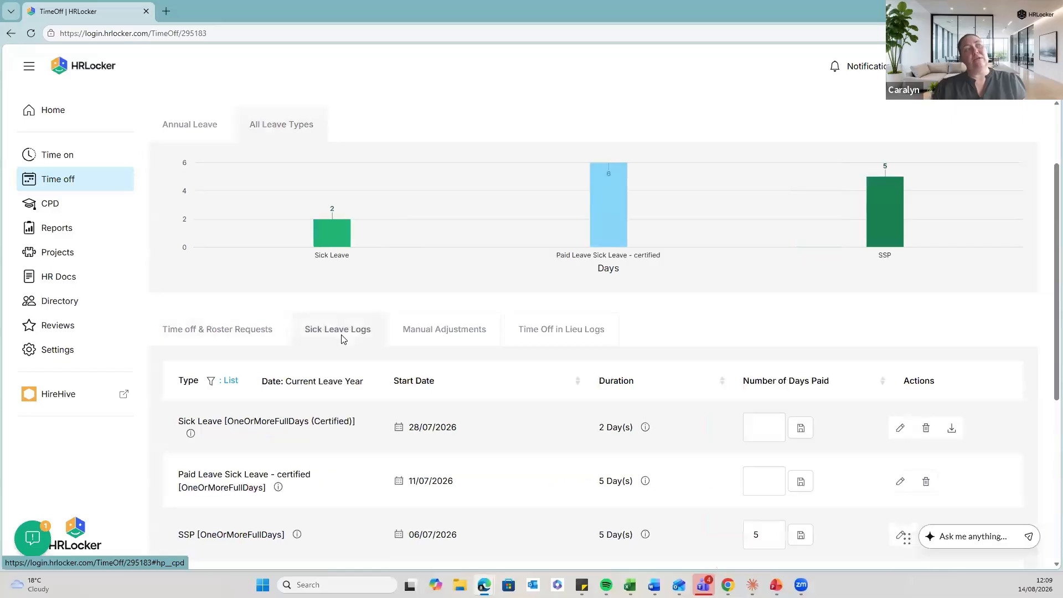
scroll(414, 424, "up", 1)
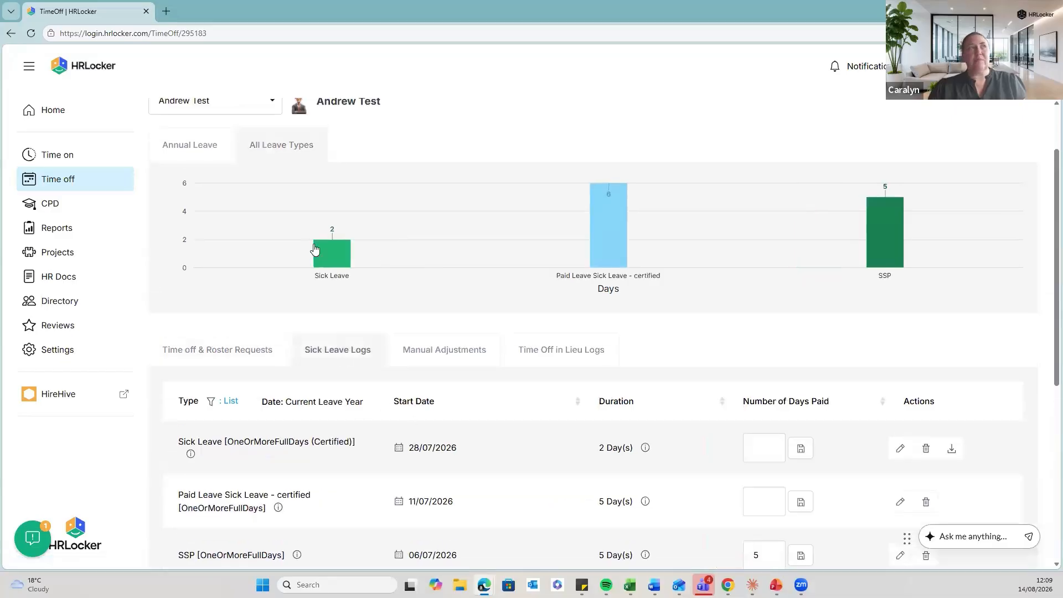
mouse_move(276, 298)
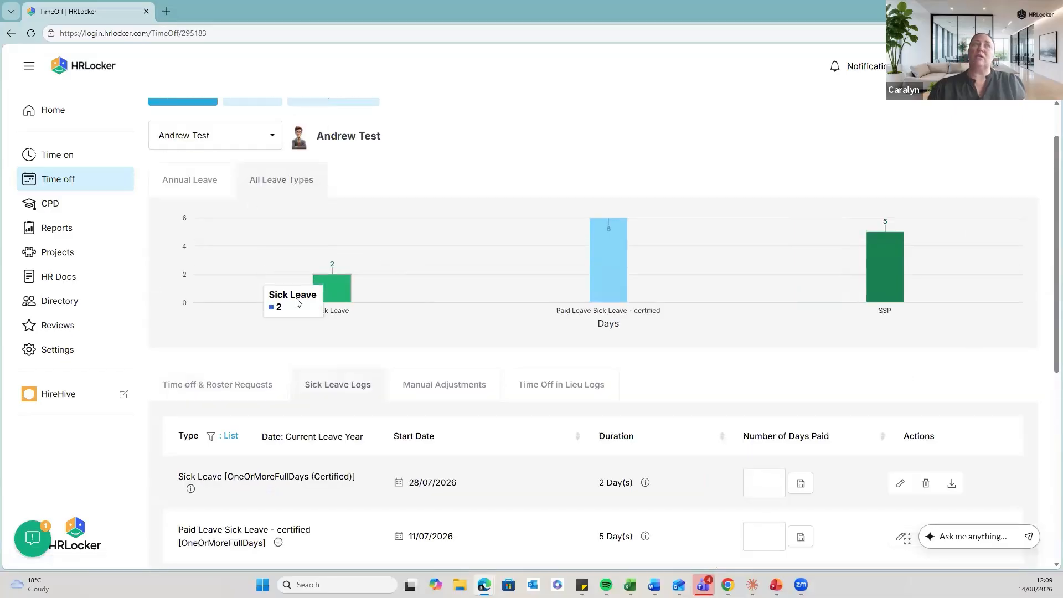
mouse_move(902, 293)
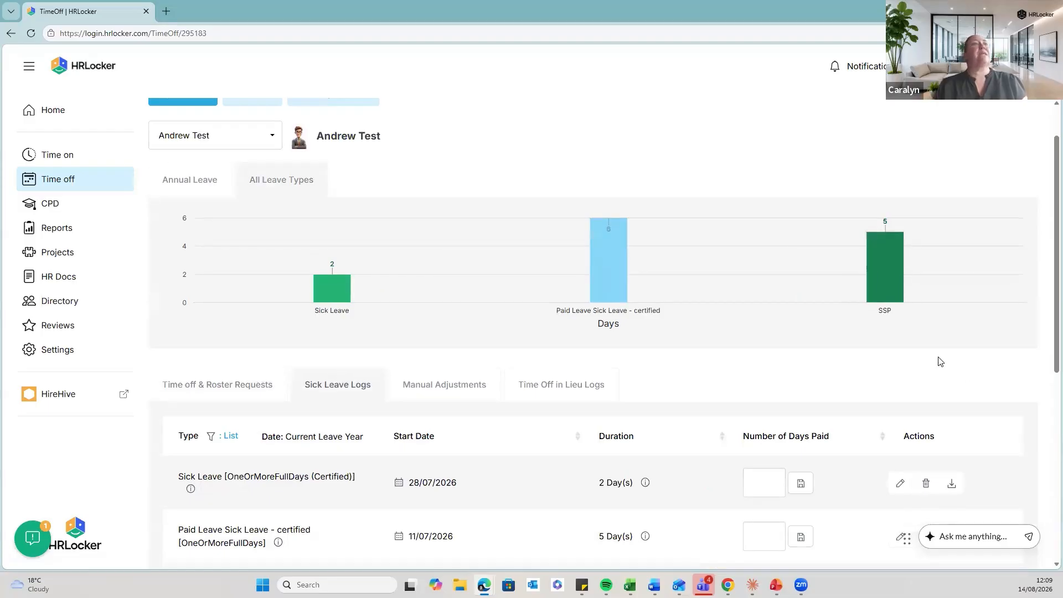
Open a new sick leave record for the employee and look through the available leave types without changing the default
scroll(940, 361, "up", 1)
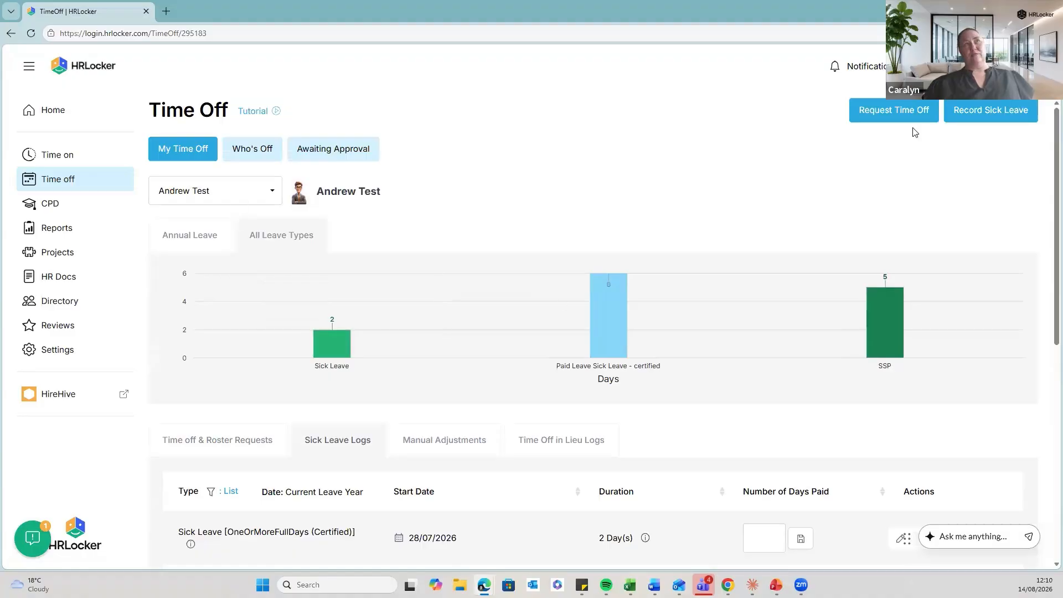
left_click(1013, 116)
left_click(373, 169)
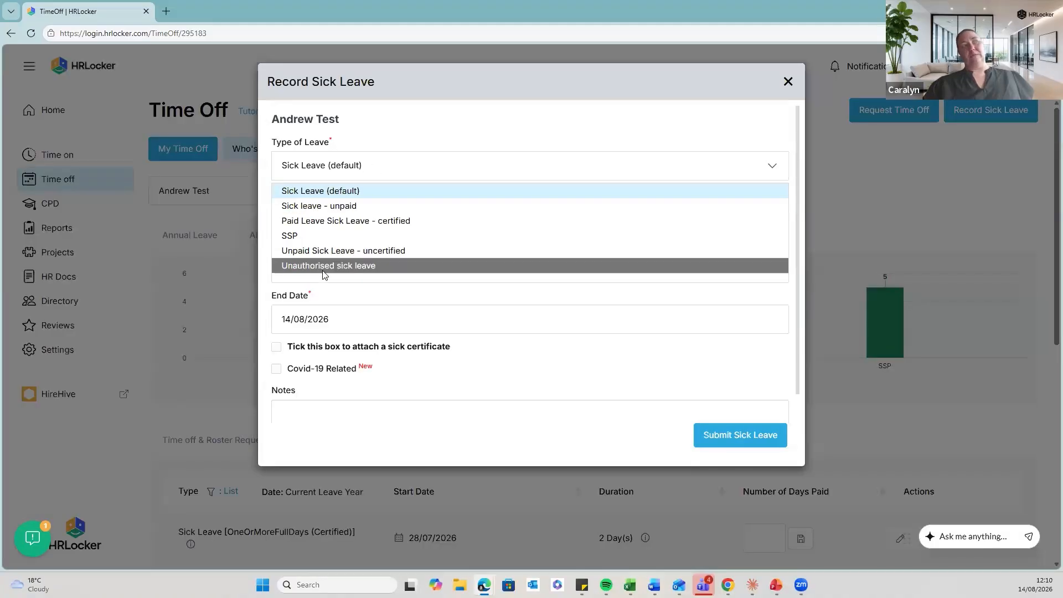
left_click(795, 389)
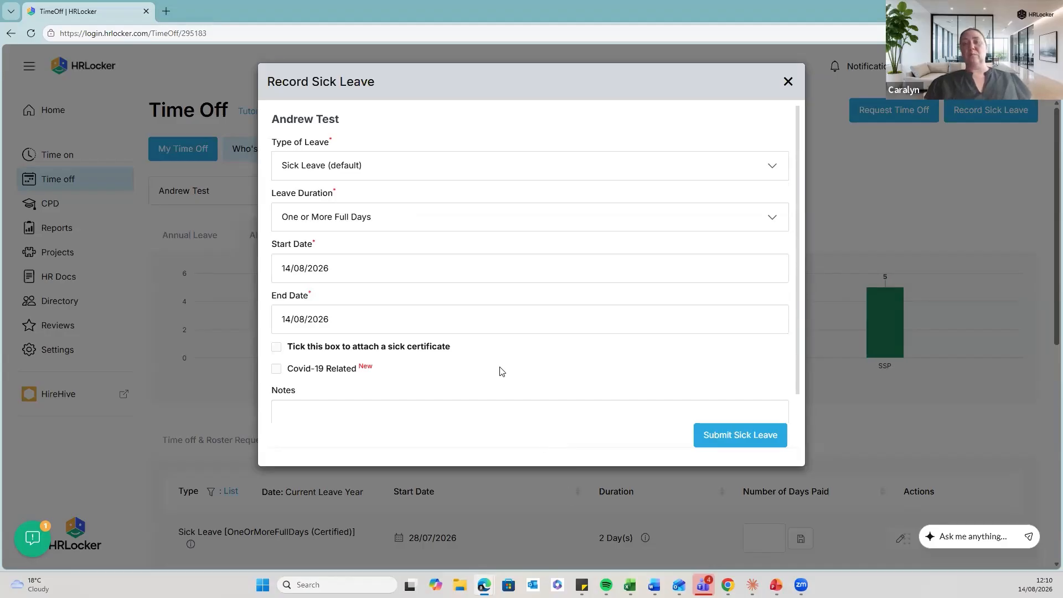
Look through the leave types offered for the new sick leave record and close the form without submitting it
left_click(327, 161)
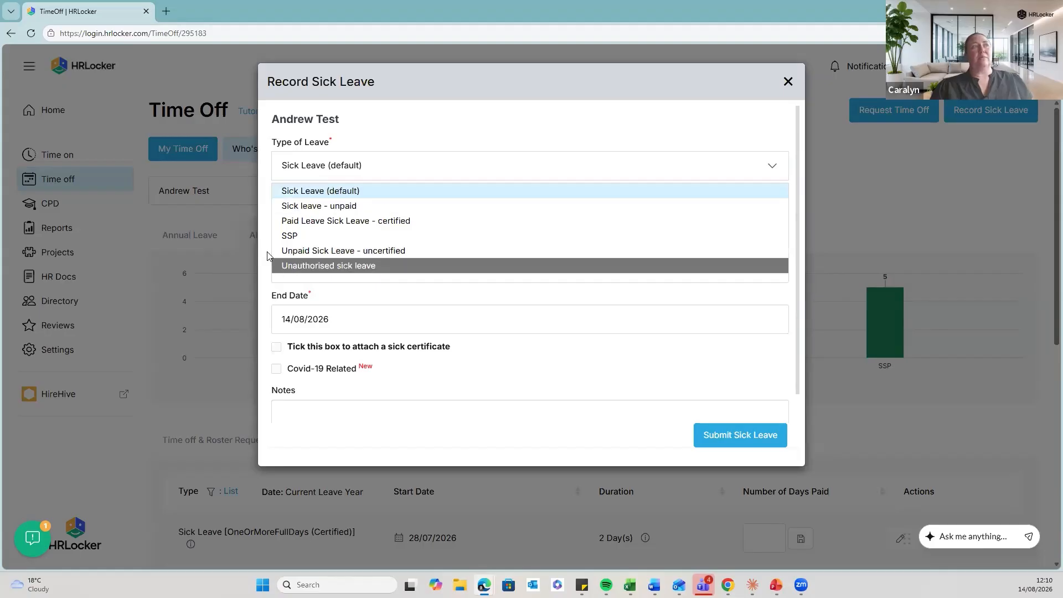
left_click(342, 300)
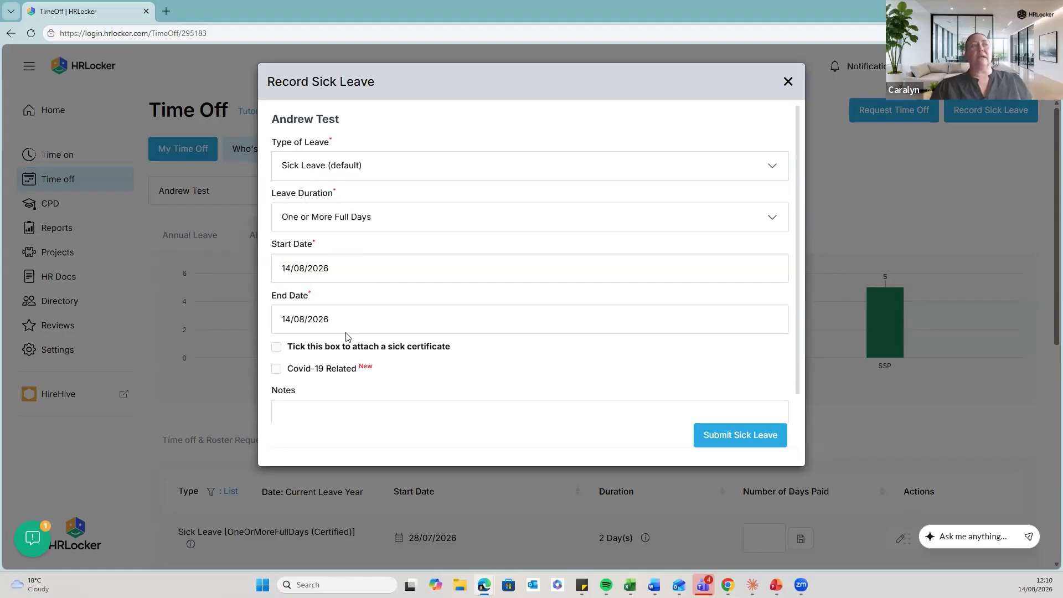
left_click(788, 82)
Review the entries in the employee's sick leave logs and the actions available for them
scroll(499, 387, "down", 3)
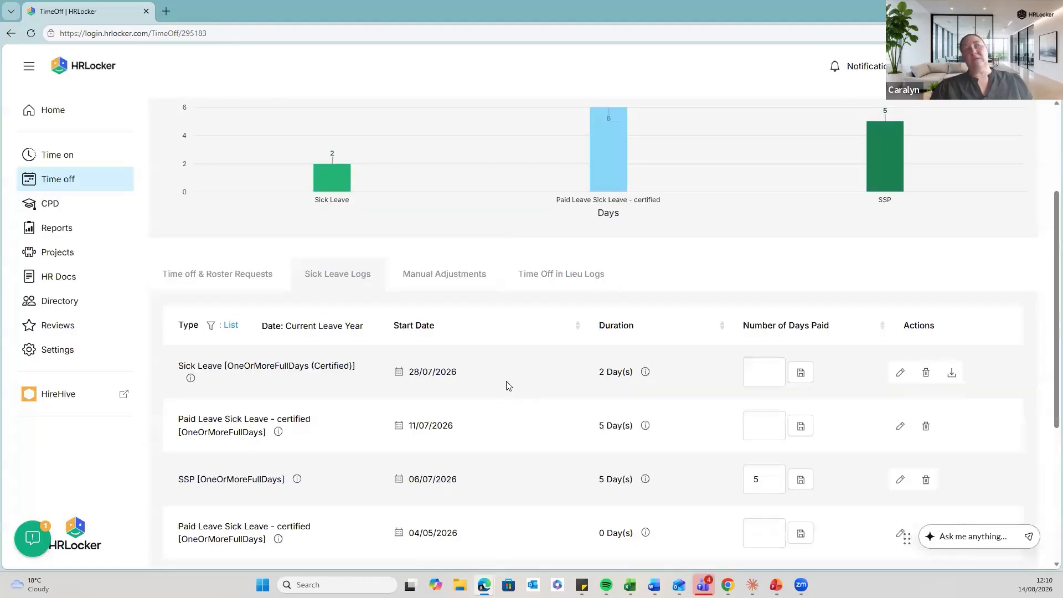
left_click(309, 280)
scroll(609, 332, "down", 1)
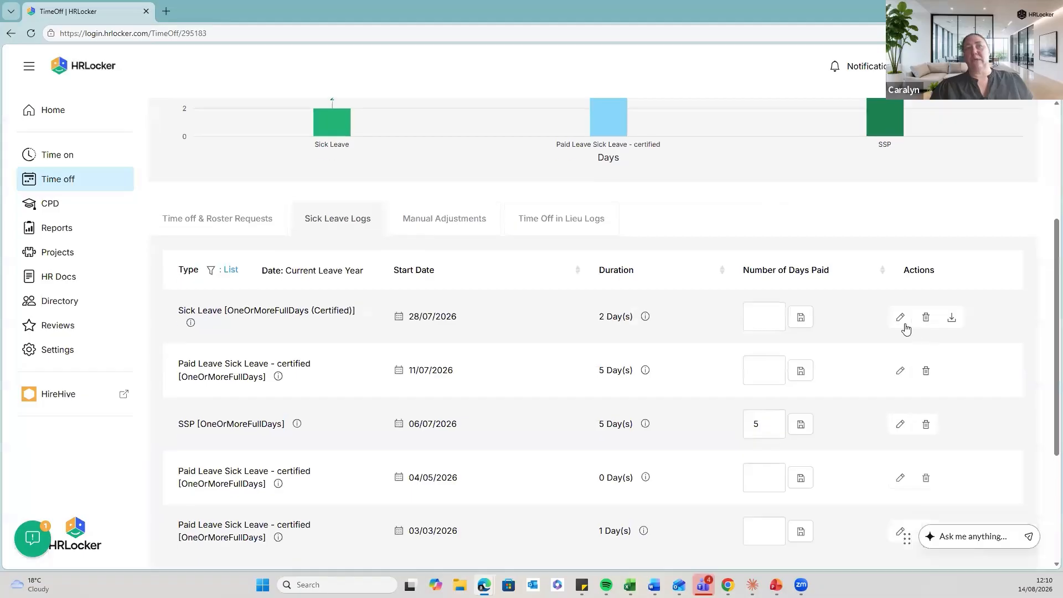
scroll(902, 534, "up", 4)
mouse_move(875, 352)
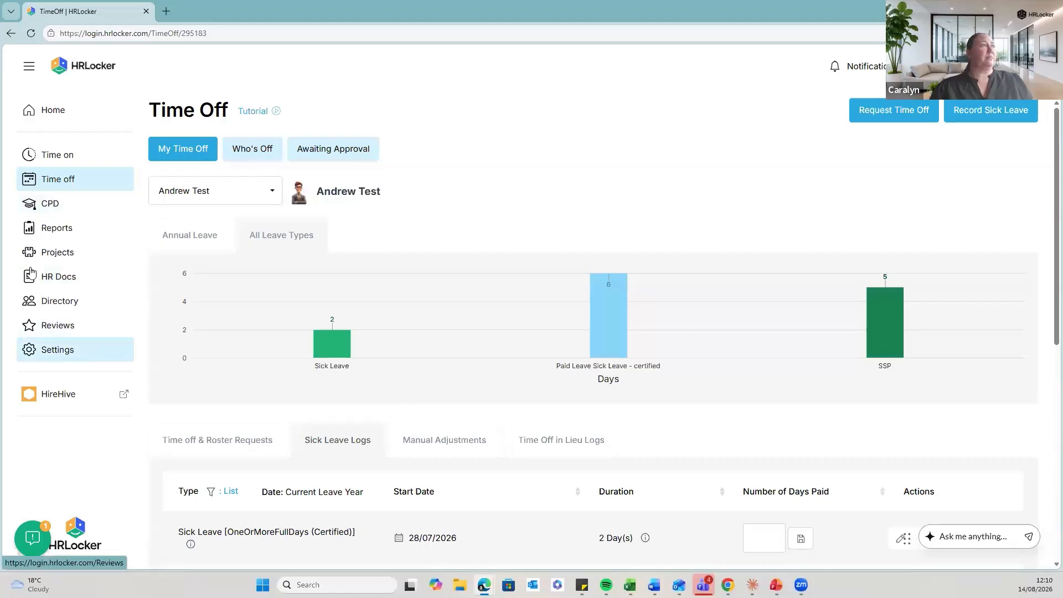
In the time off report downloads, filter to Demo Office and request the Sick Leave report for 01/01/2026 to 31/12/2026
left_click(49, 238)
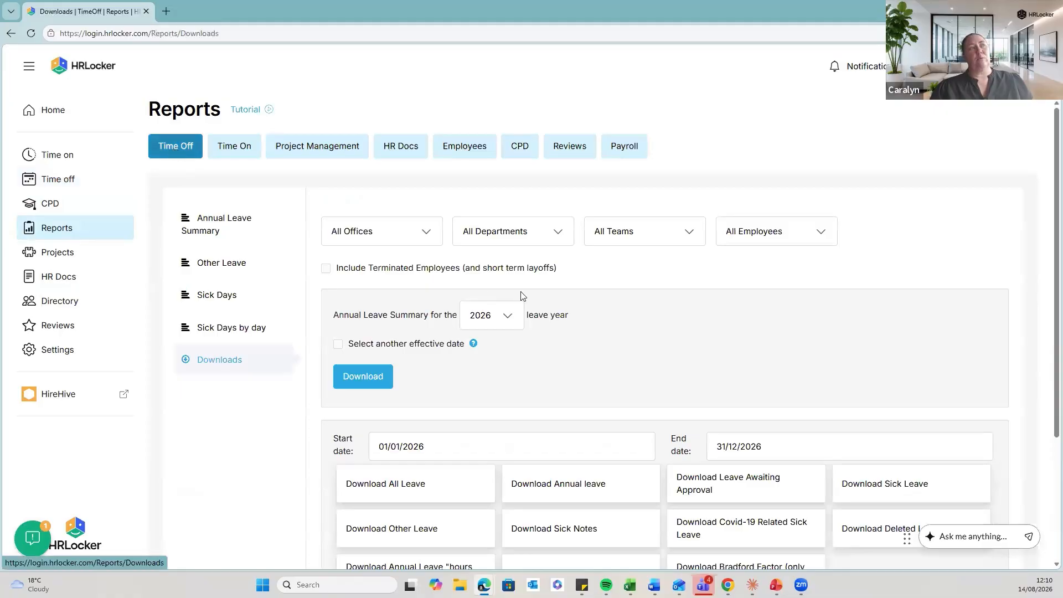
scroll(797, 273, "down", 2)
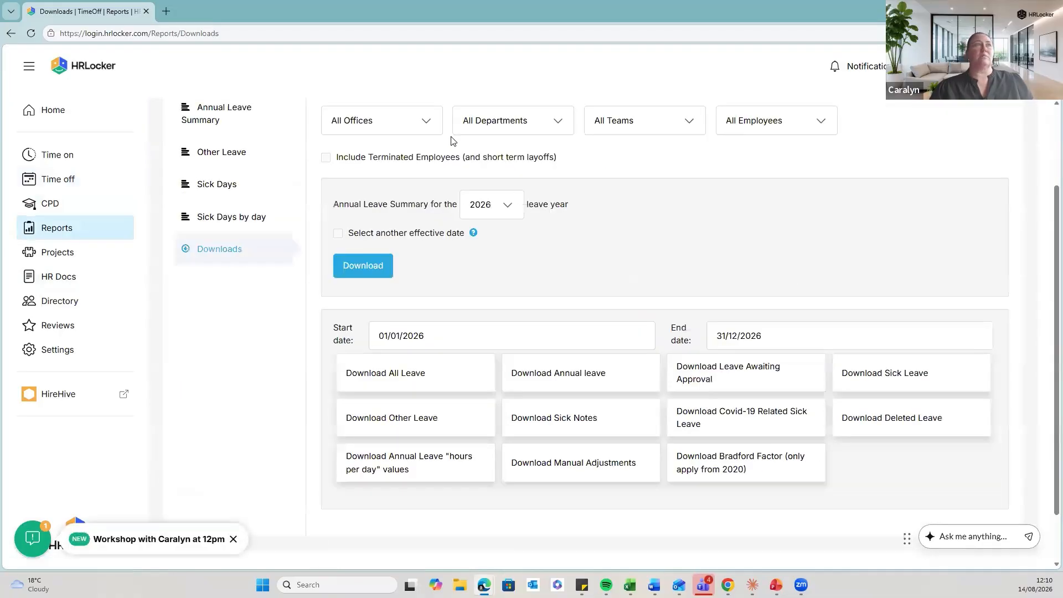
left_click(417, 129)
key("d")
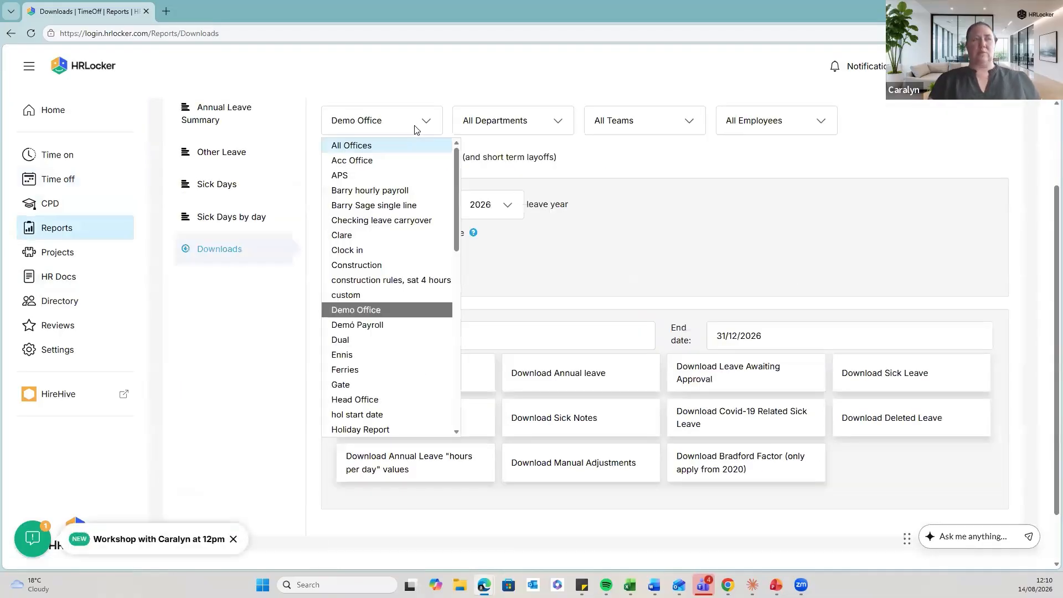
left_click(399, 310)
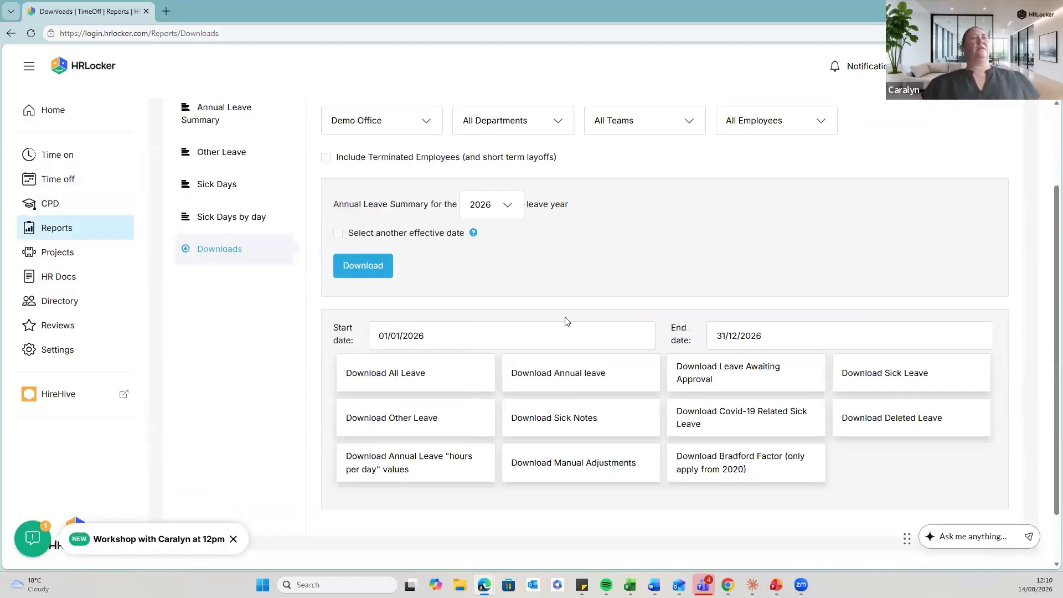
scroll(432, 324, "down", 1)
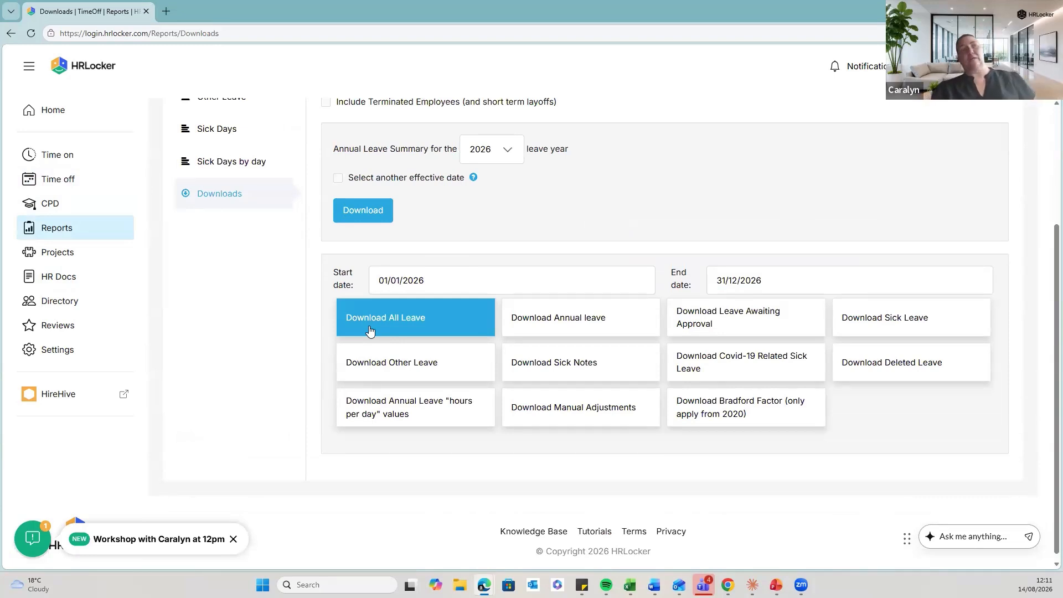
left_click(597, 309)
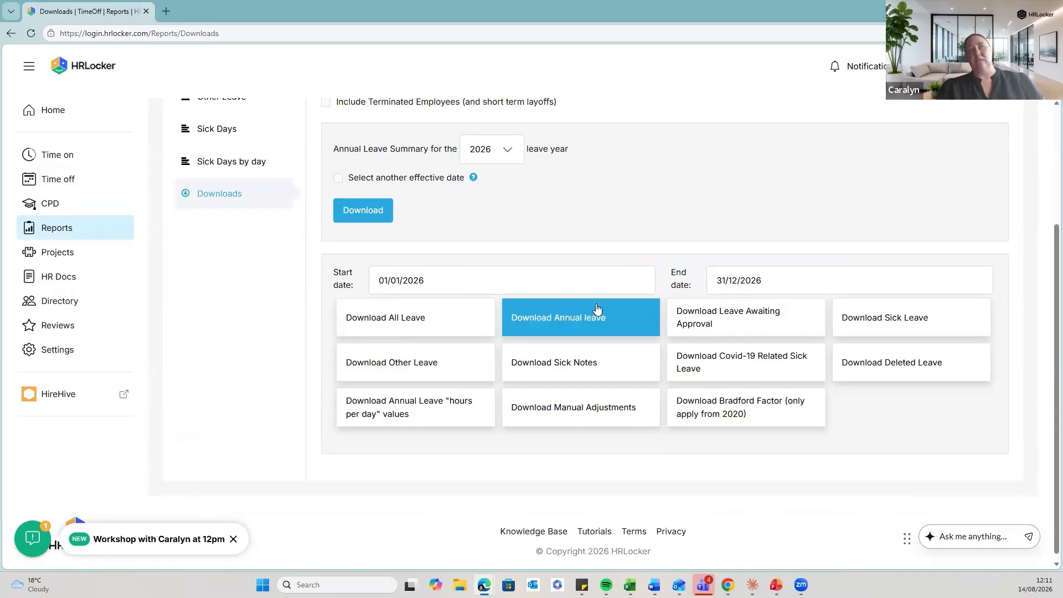
left_click(922, 305)
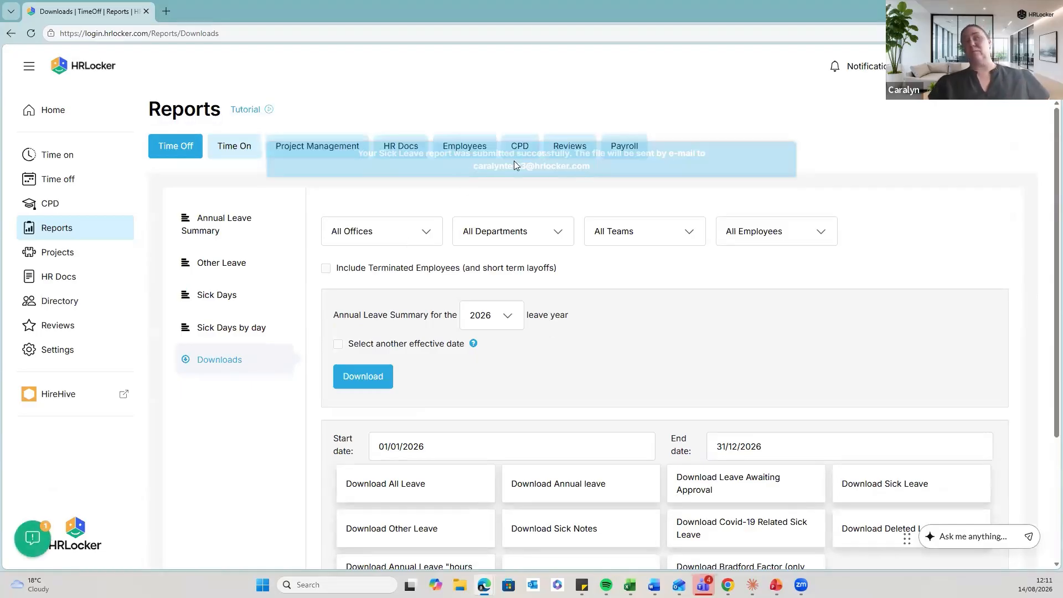
Filter the time off downloads to Demo Office again and download the Bradford Factor report for 01/01/2026 to 31/12/2026
left_click(426, 235)
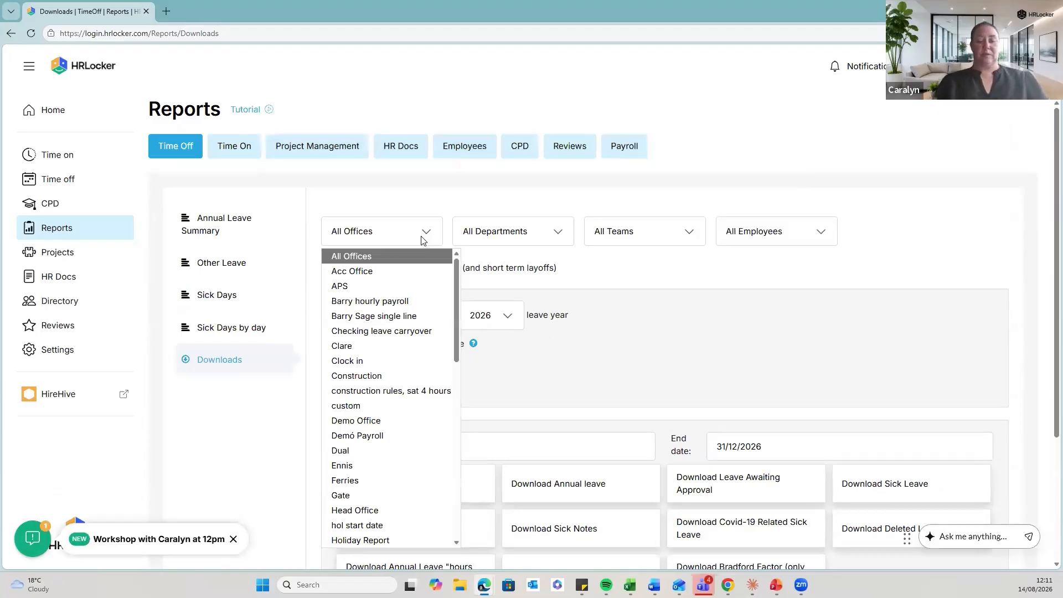
key("d")
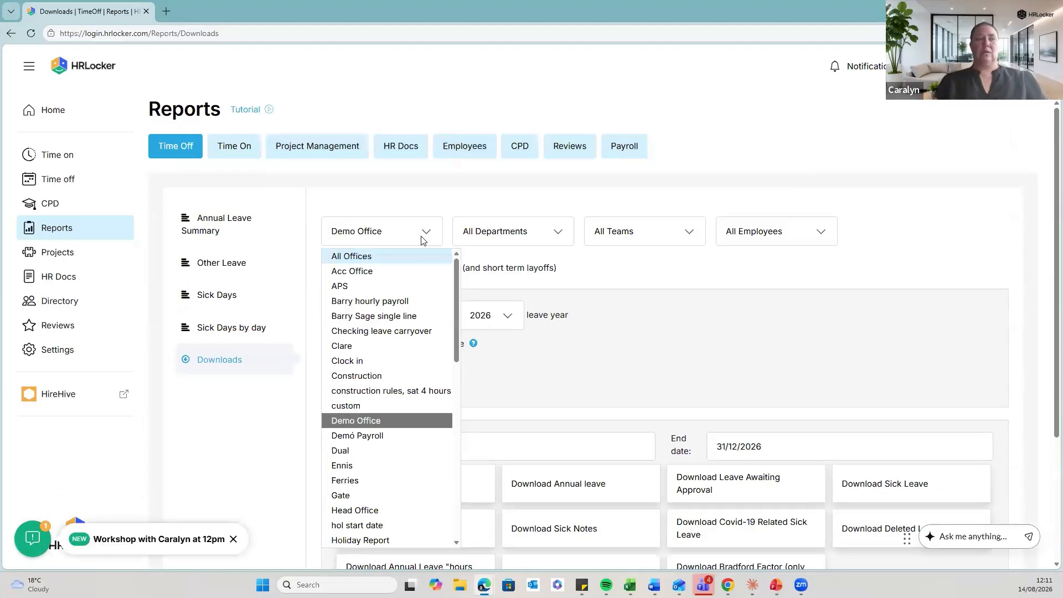
left_click(390, 420)
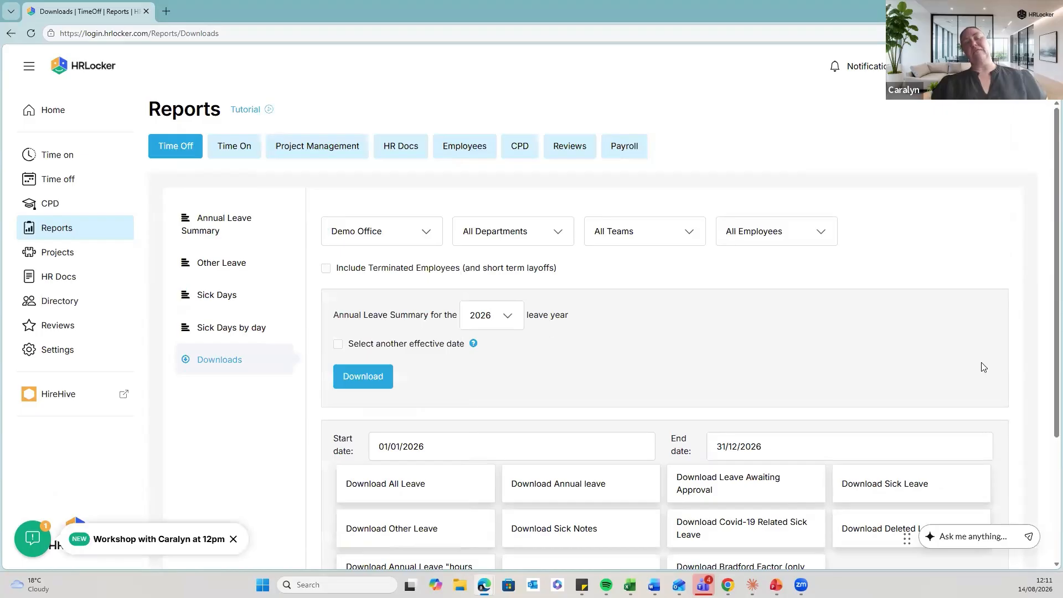
scroll(983, 367, "down", 2)
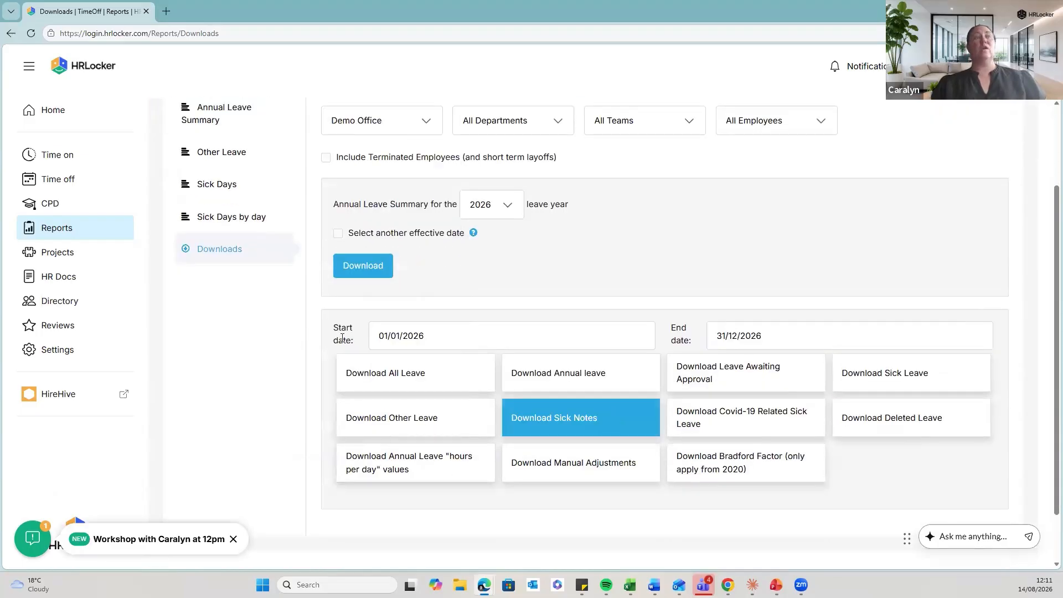
left_click(742, 469)
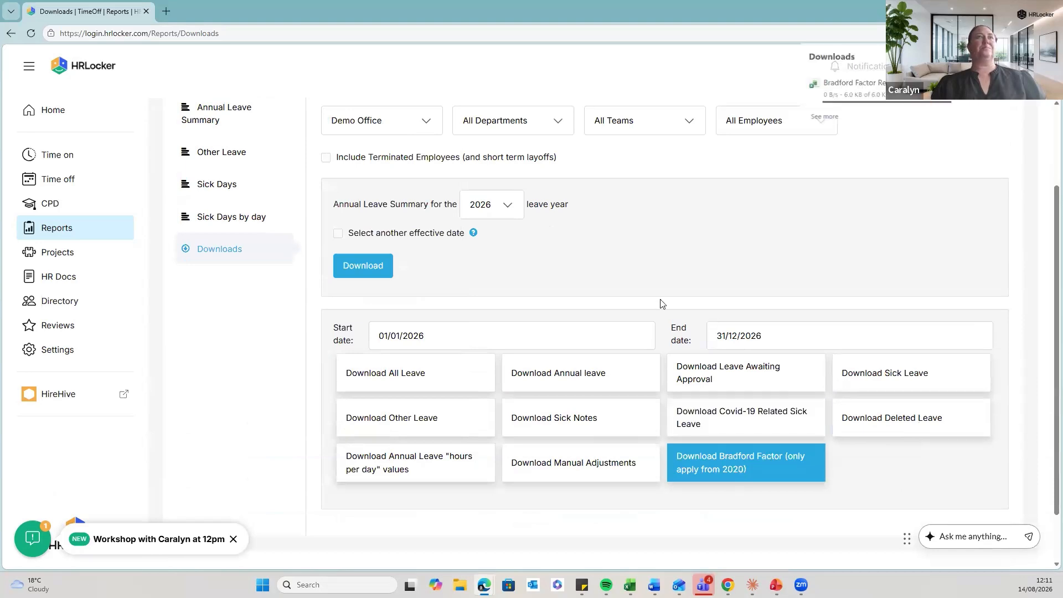
Open the sick notes report for Demo Office and examine the listed employee's absence dates, duration and note link
left_click(585, 430)
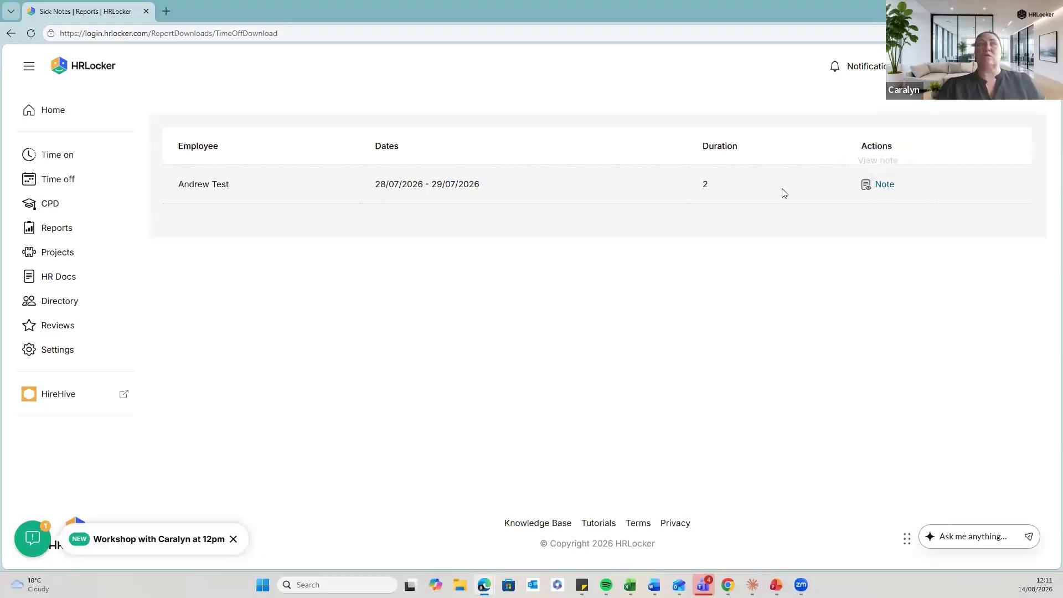
triple_click(249, 187)
left_click(668, 232)
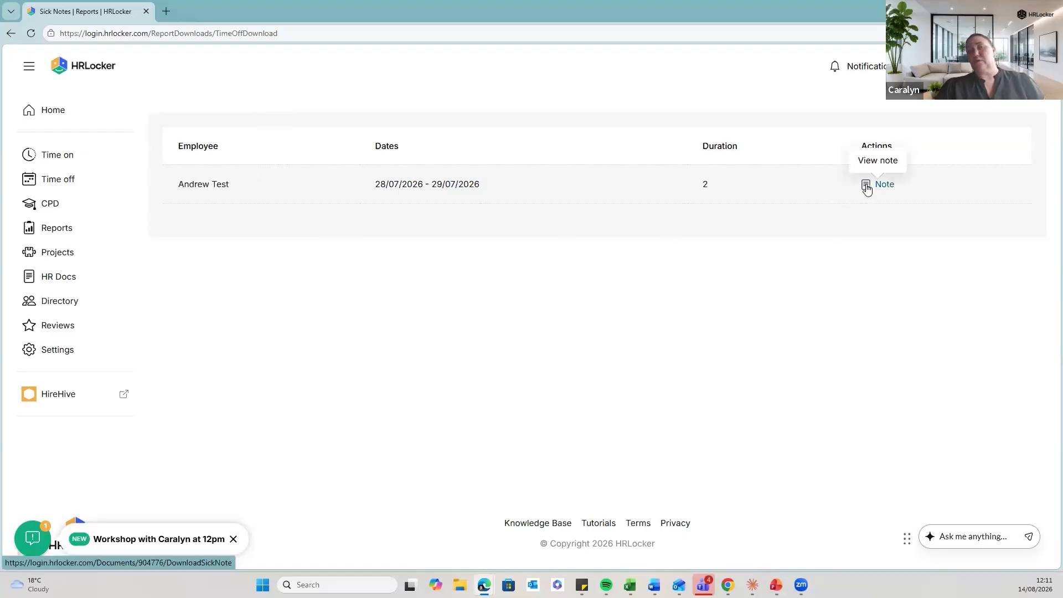
Return to the time off report downloads and open the sick notes report for all offices
left_click(59, 232)
scroll(515, 340, "down", 3)
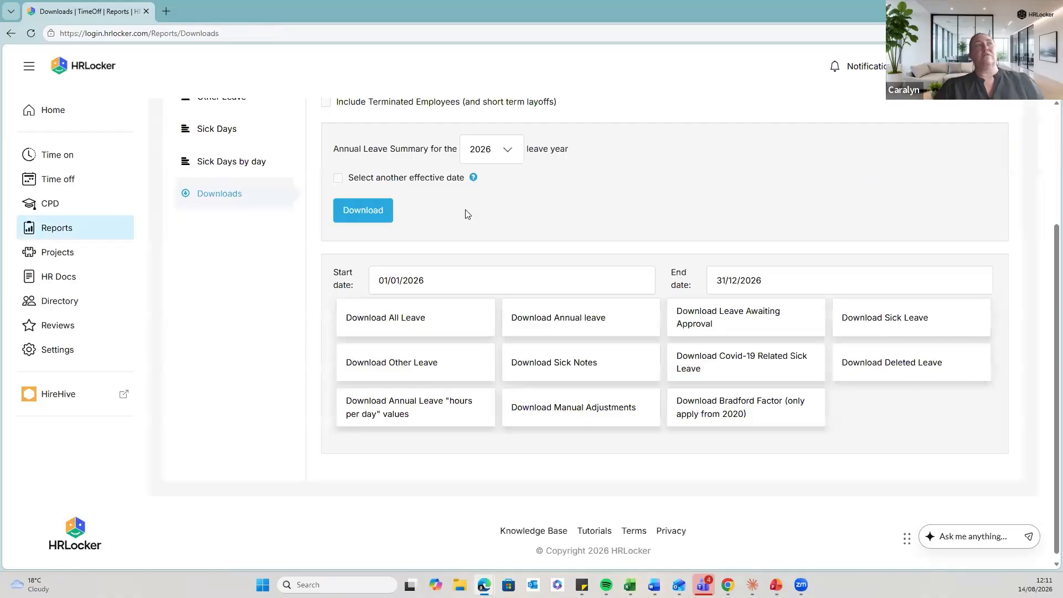
scroll(392, 235, "up", 3)
scroll(798, 422, "down", 2)
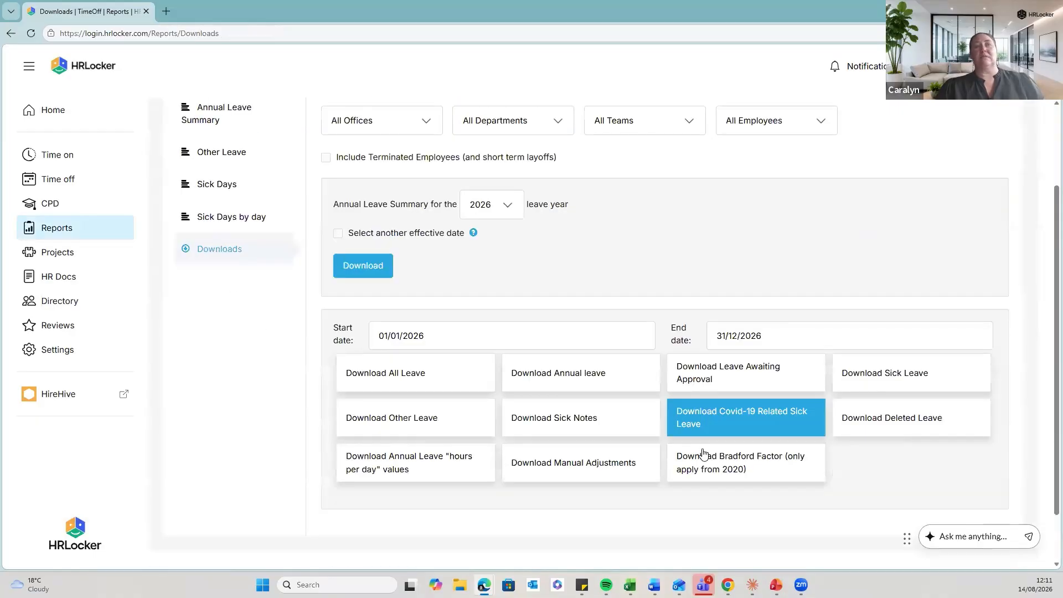
left_click(598, 423)
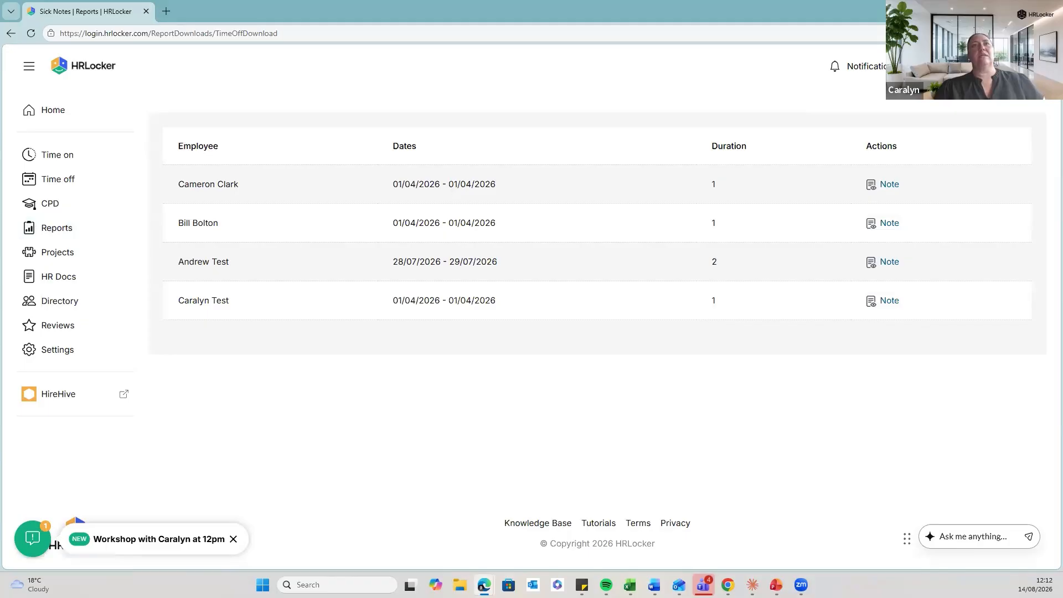
Open the downloaded Bradford Factor report from the browser's downloads and switch to the Bradford Factor slide in PowerPoint
left_click(1012, 34)
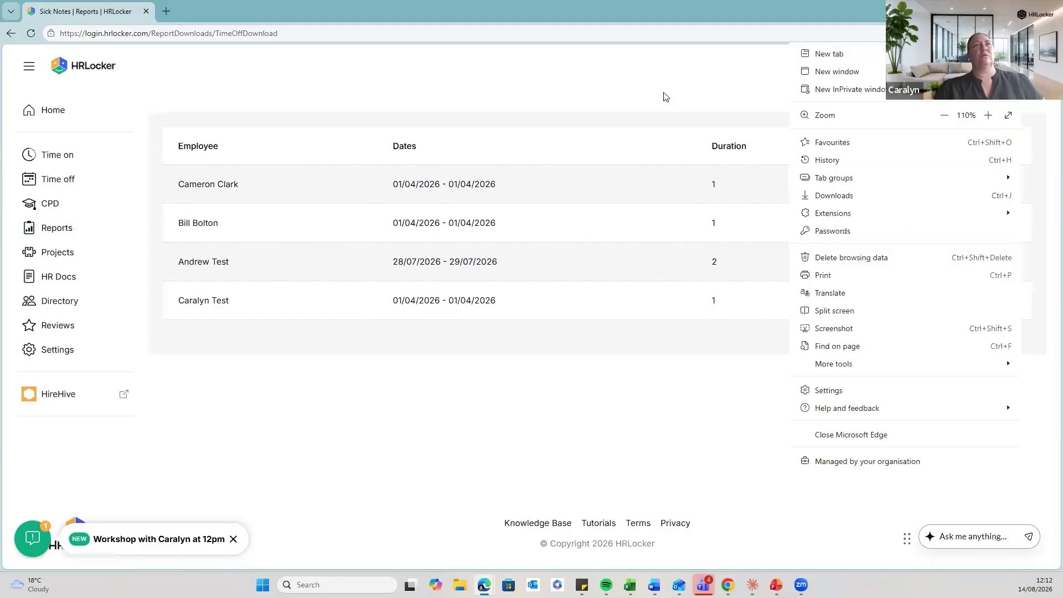
left_click(706, 143)
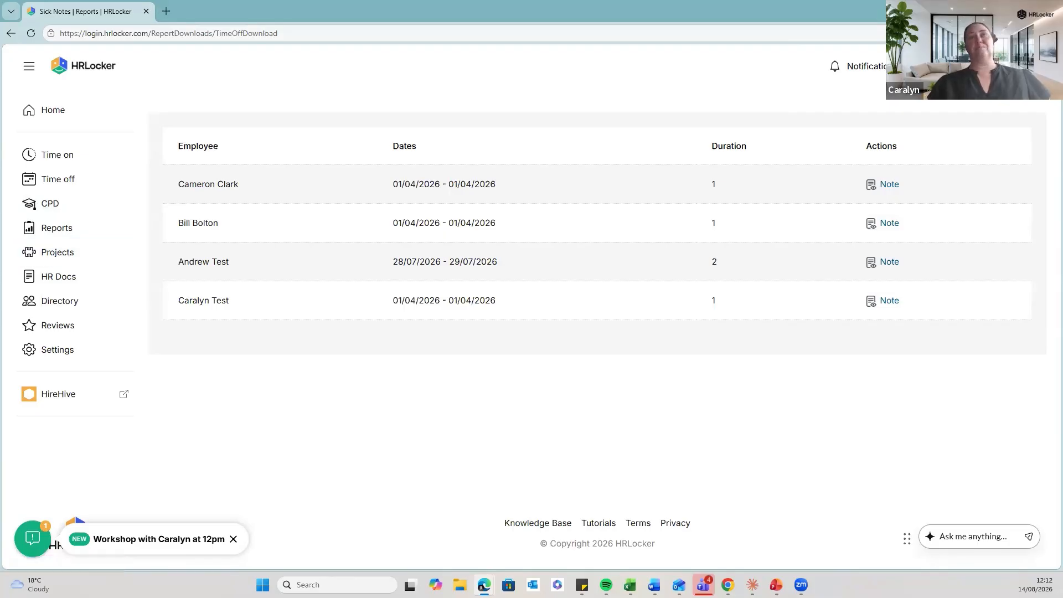
left_click(1012, 33)
left_click(848, 200)
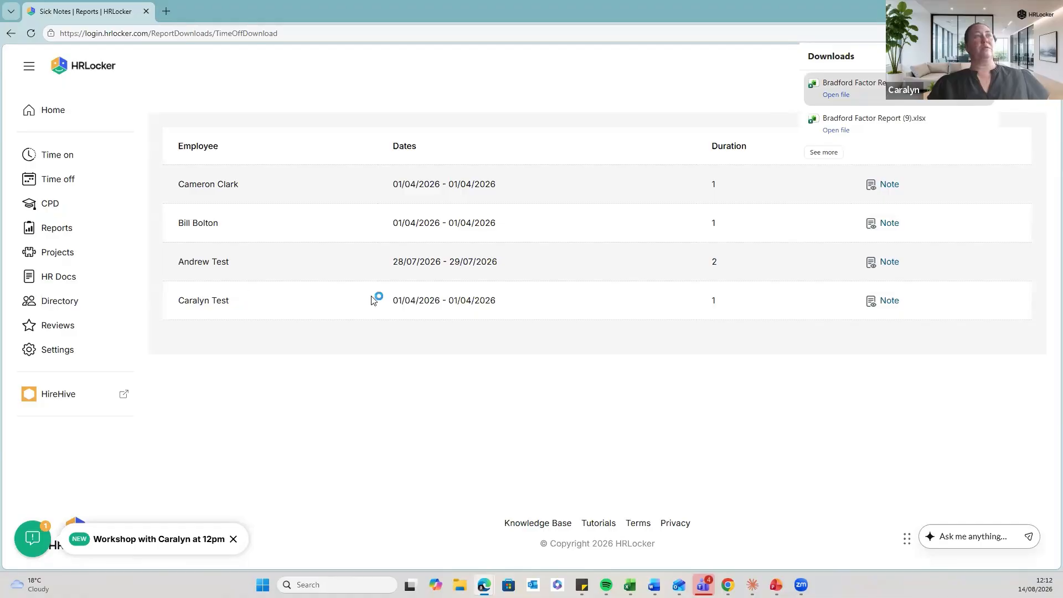
key("alt+Tab")
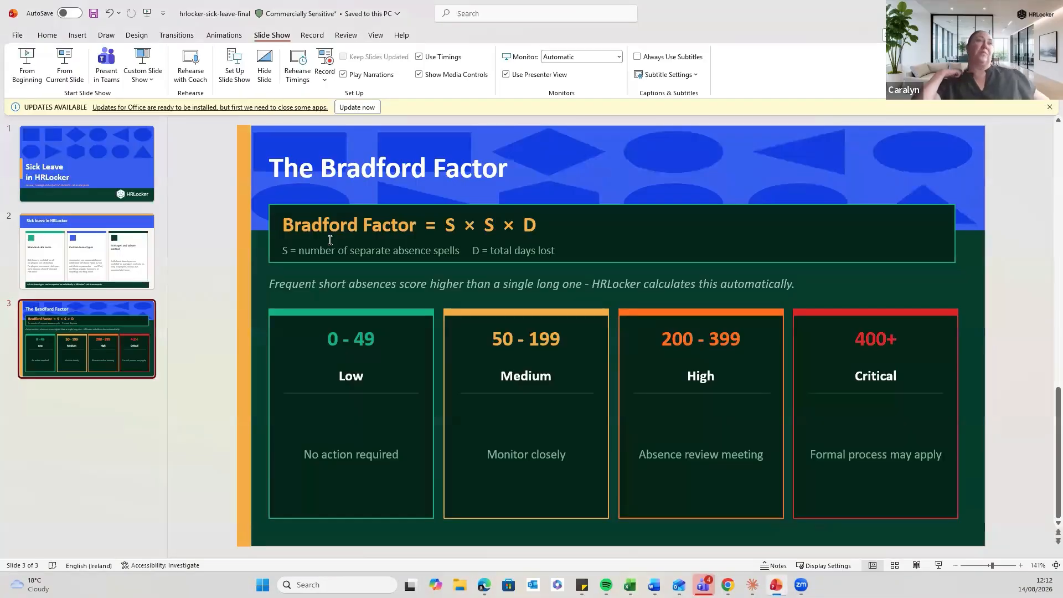
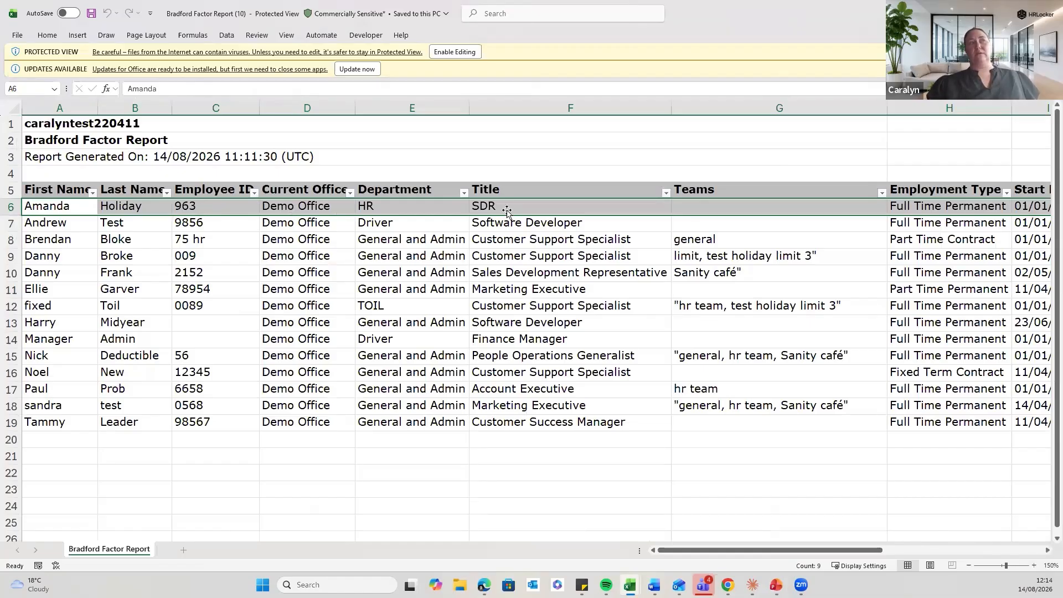
In the Bradford Factor report in Excel, widen the Number of Days of sick leave taken column to fit its heading
left_click_drag(723, 550, 845, 546)
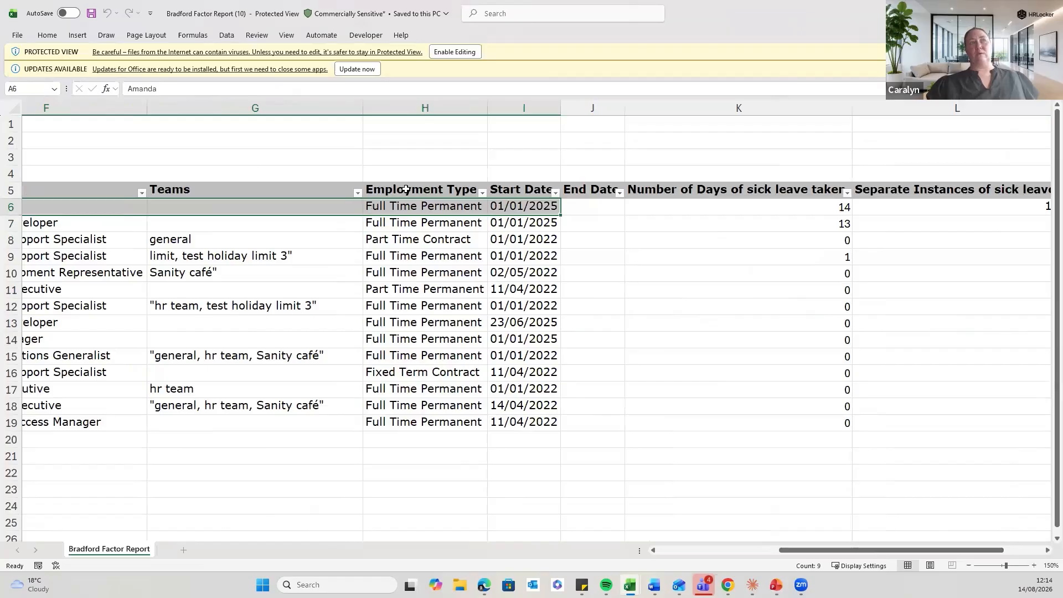
left_click_drag(791, 550, 830, 549)
left_click_drag(682, 108, 748, 109)
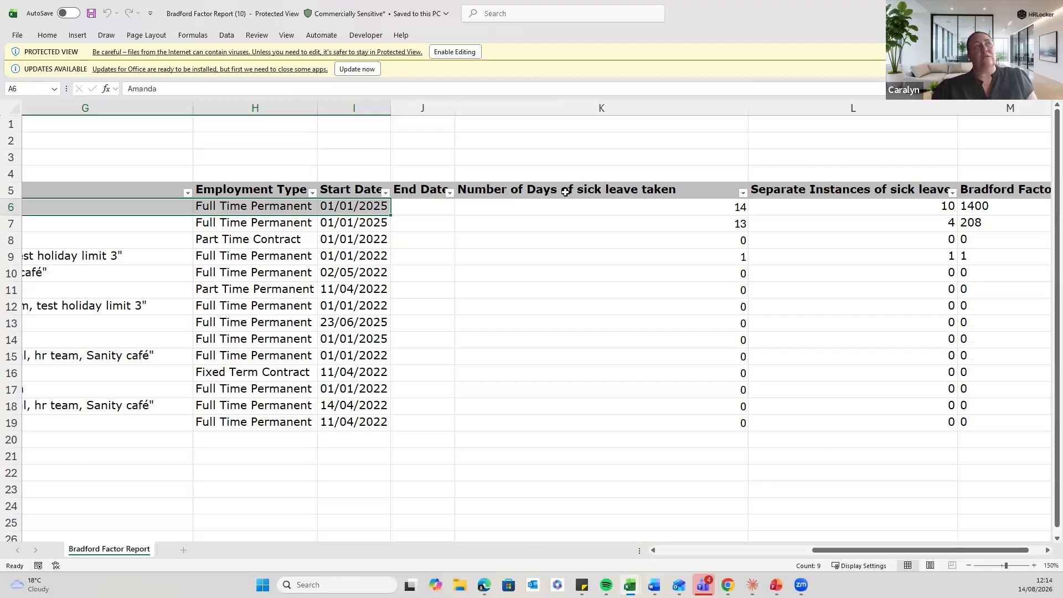
Compare the first two employees' sick days taken and separate instances, and check the first employee's Bradford Factor score
left_click(482, 207)
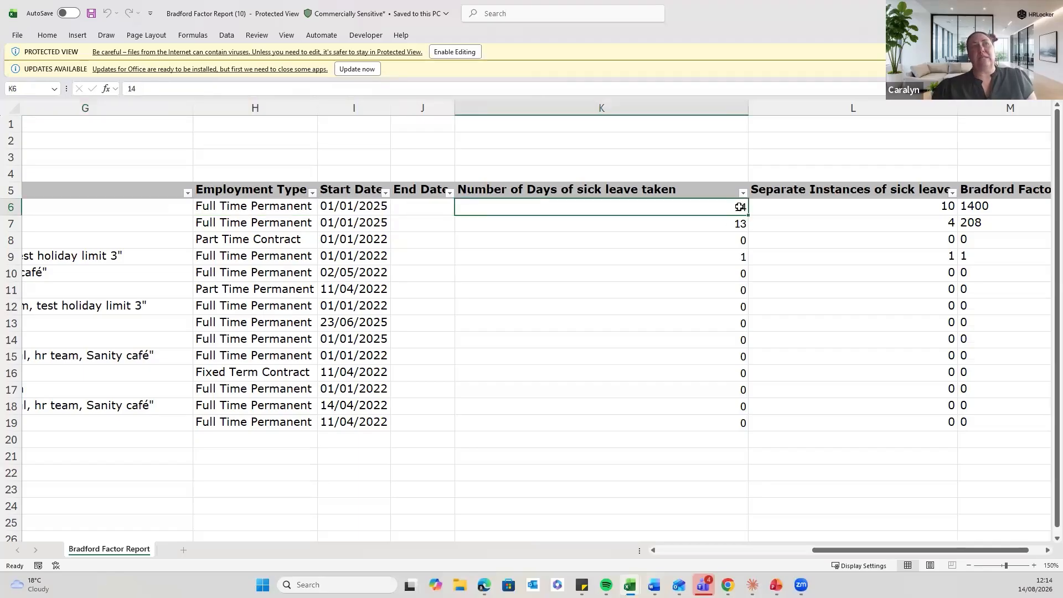
left_click(523, 228)
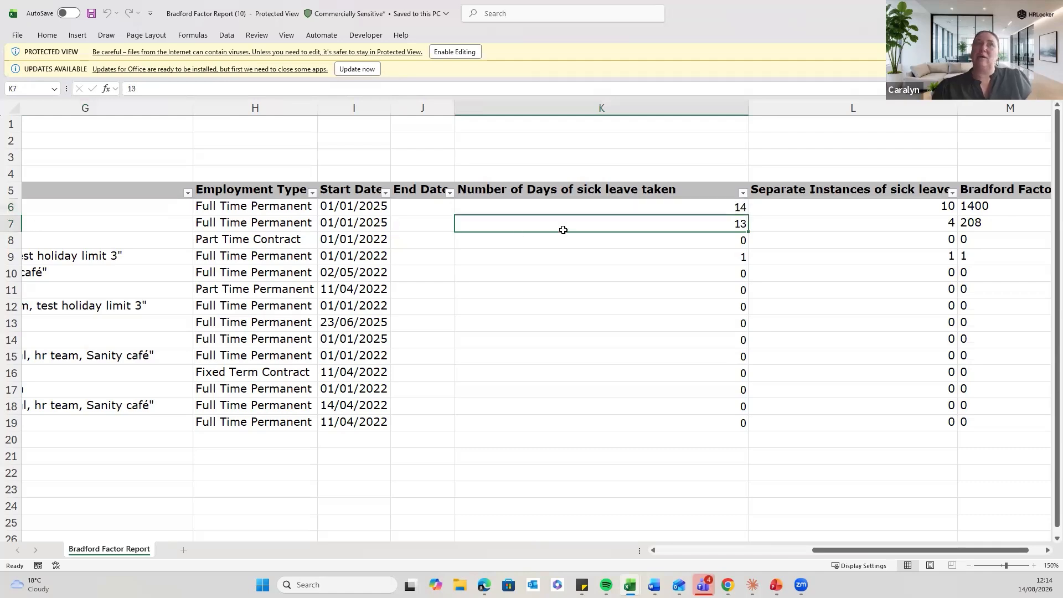
left_click(821, 211)
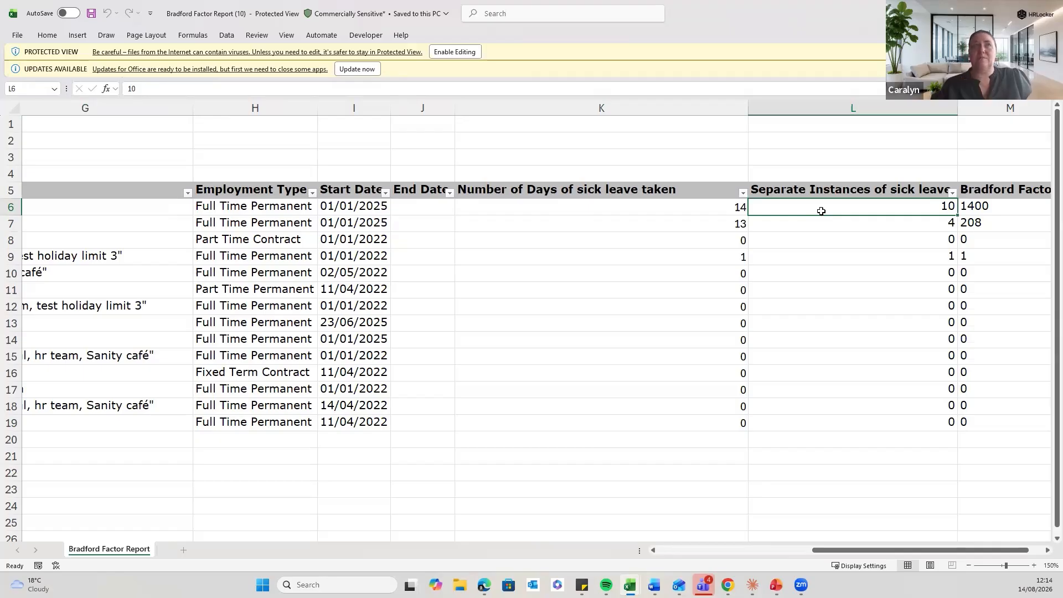
left_click(830, 220)
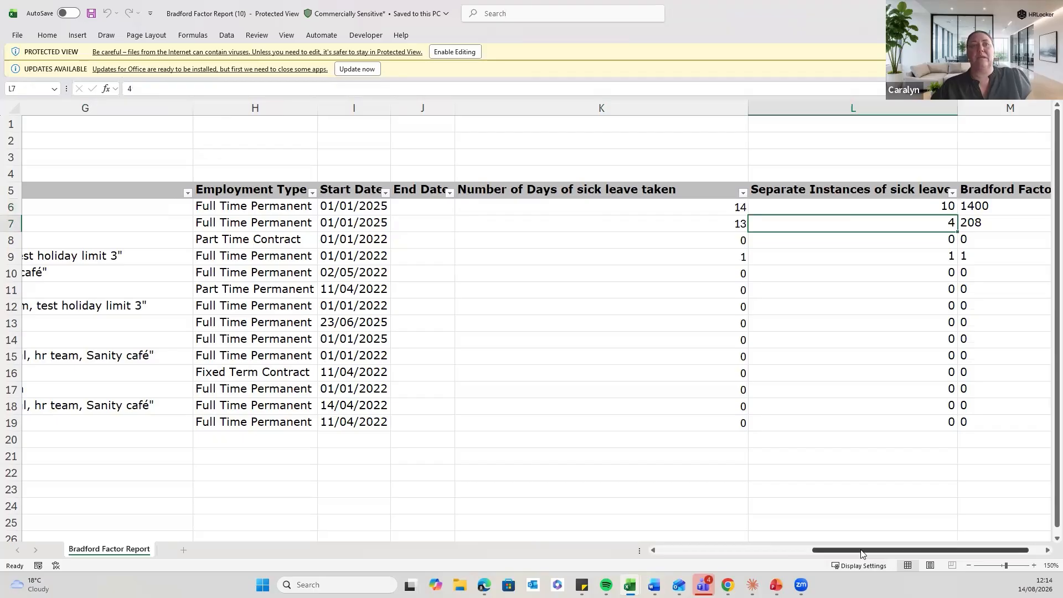
left_click_drag(862, 553, 916, 549)
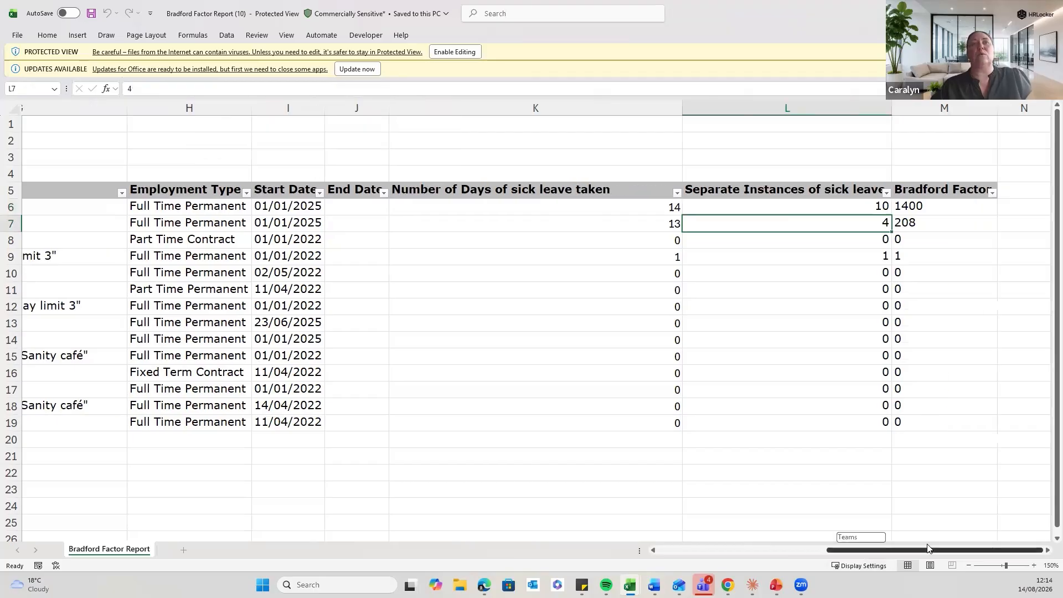
left_click(920, 208)
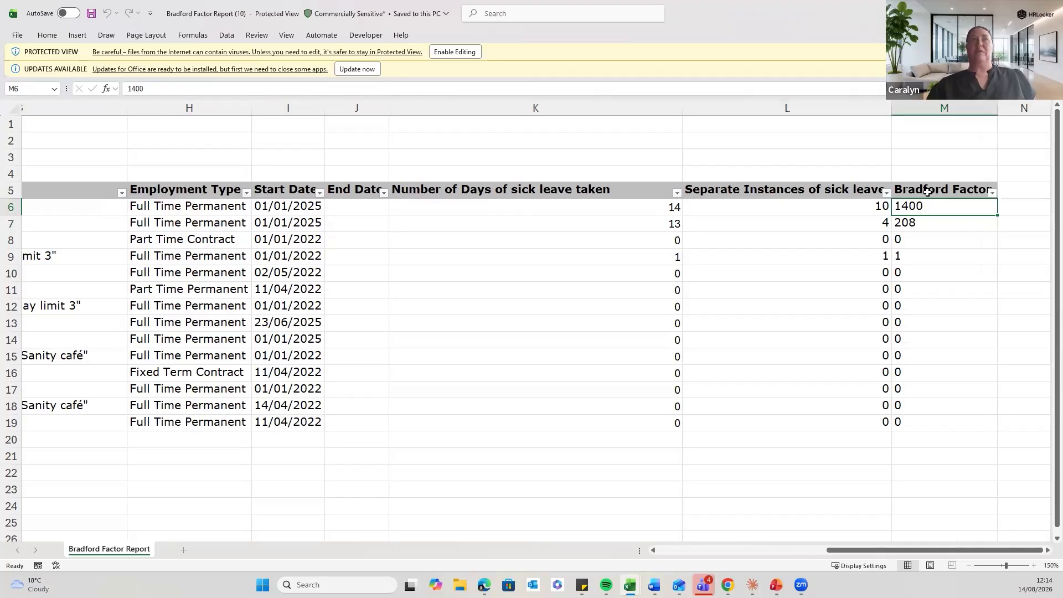
Check the second employee's Bradford Factor score in the report and compare it with the score bands on the PowerPoint slide
left_click(920, 224)
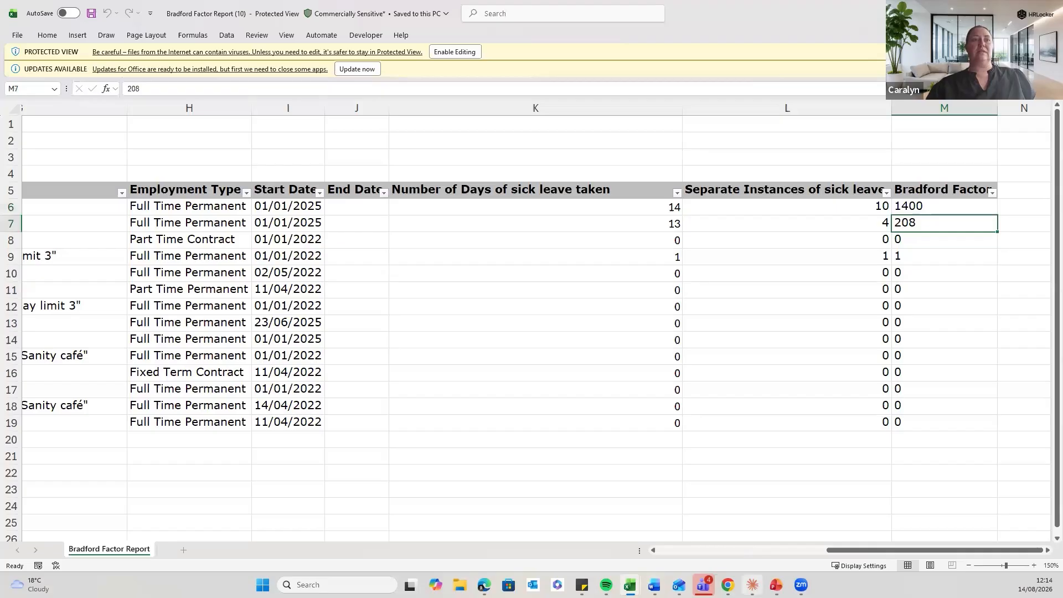
mouse_move(775, 584)
left_click(776, 585)
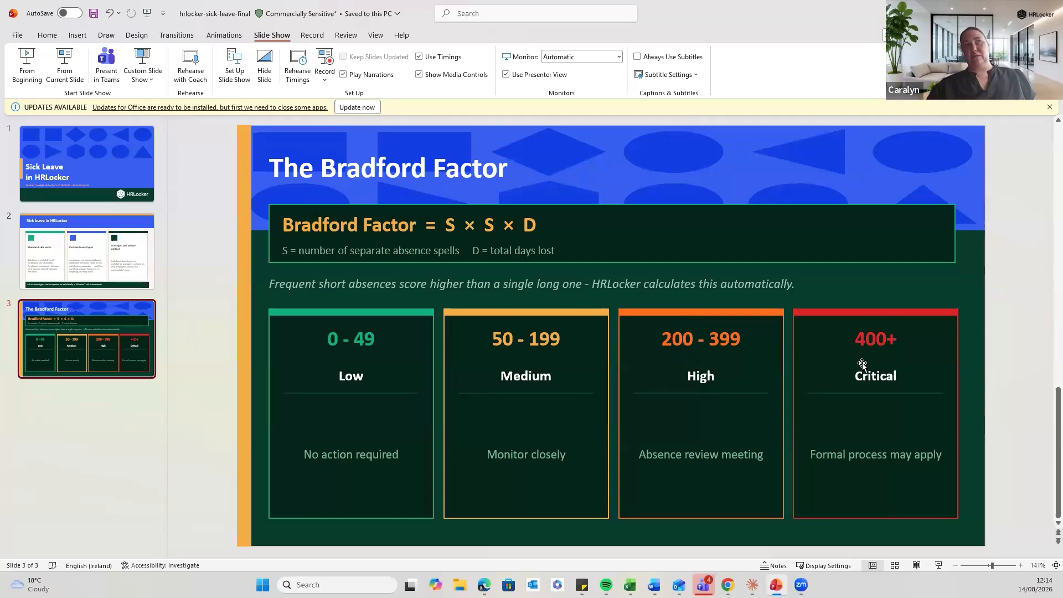
Switch back to HRLocker in the browser and open the Time Off page of the report's first employee
mouse_move(484, 584)
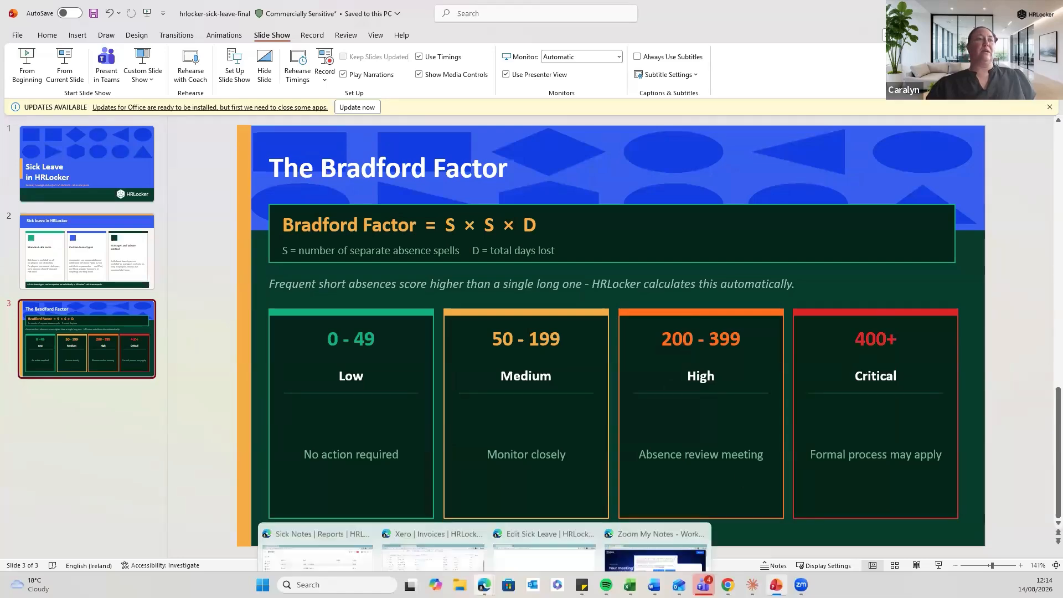
left_click(317, 526)
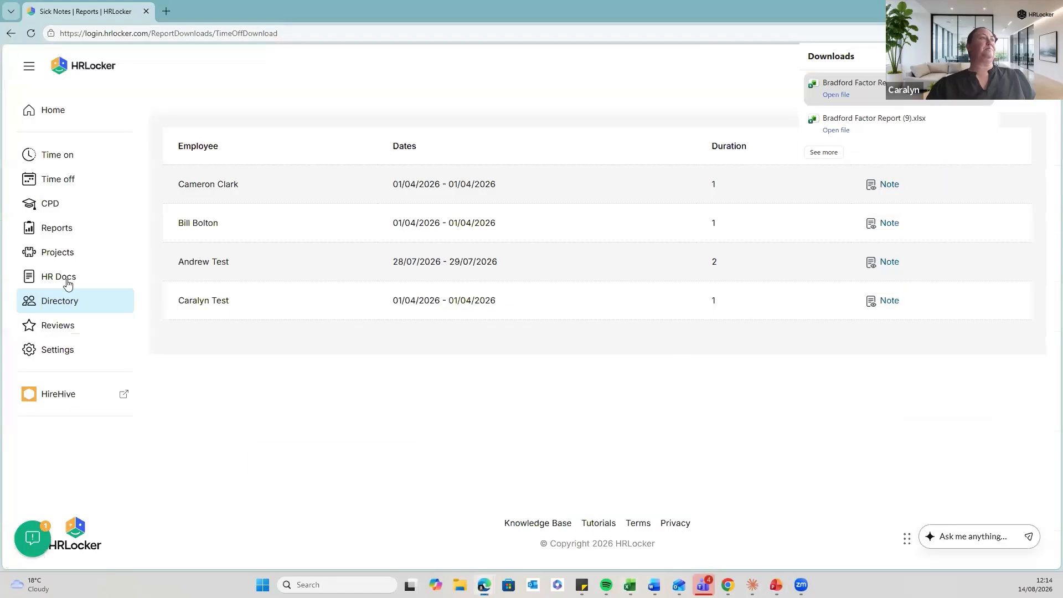
left_click(64, 180)
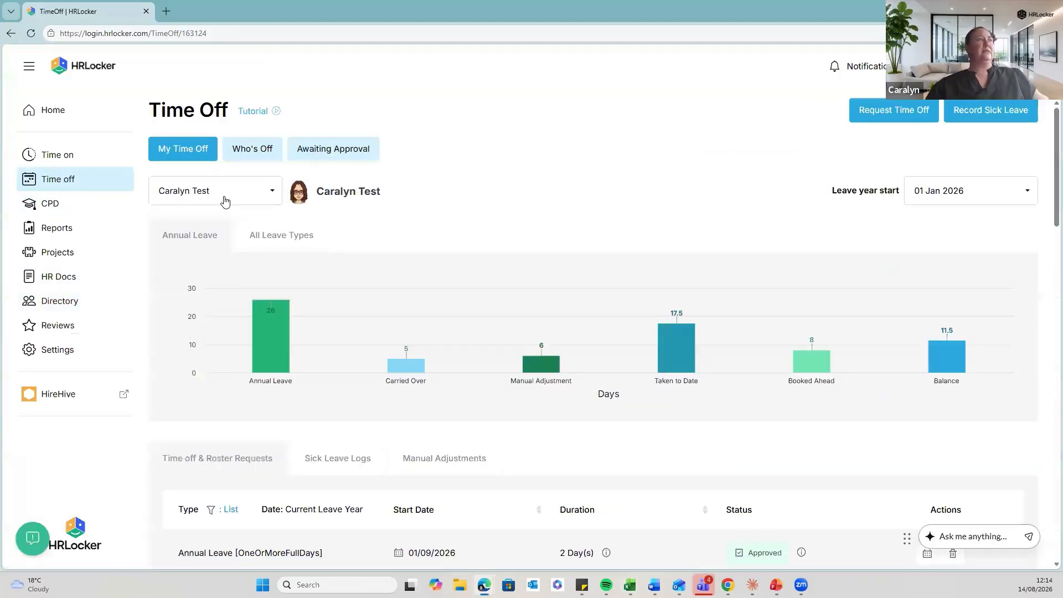
left_click(224, 200)
type("ama")
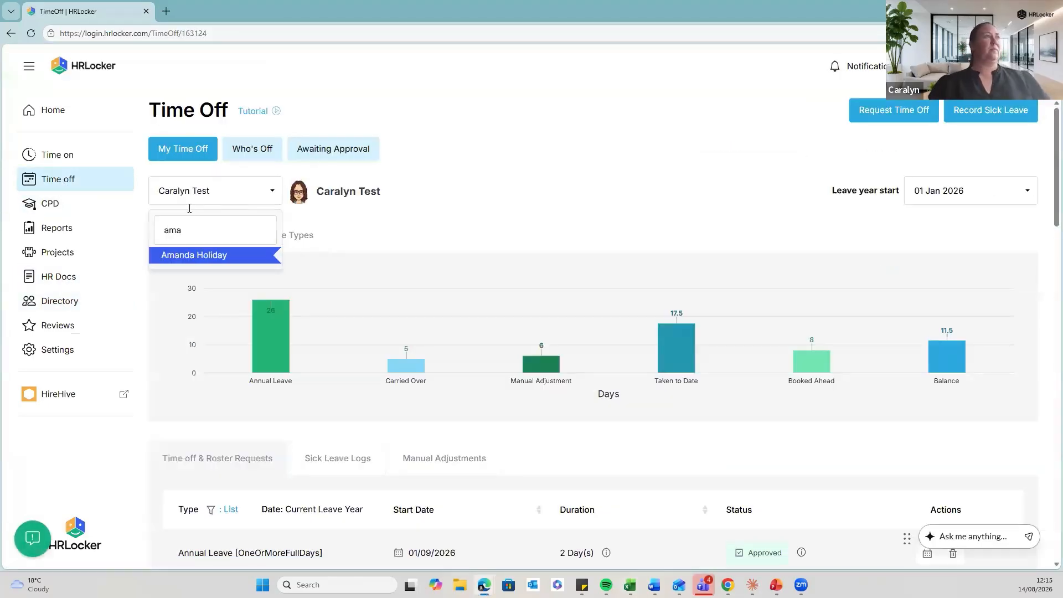
left_click(201, 255)
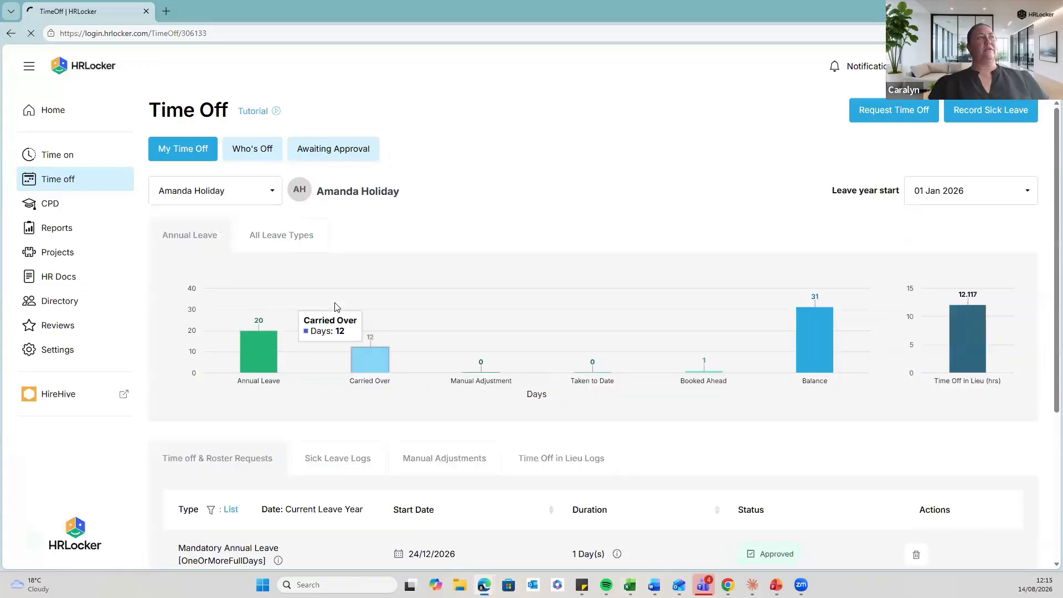
View this employee's balances for all leave types and examine the dates and durations in the sick leave logs
left_click(267, 240)
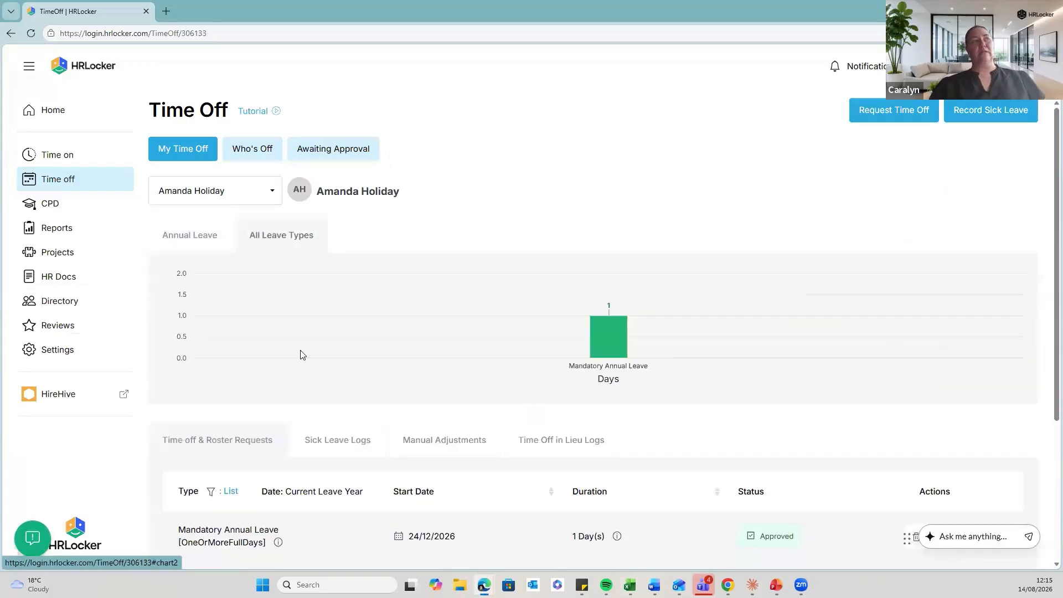
left_click(334, 442)
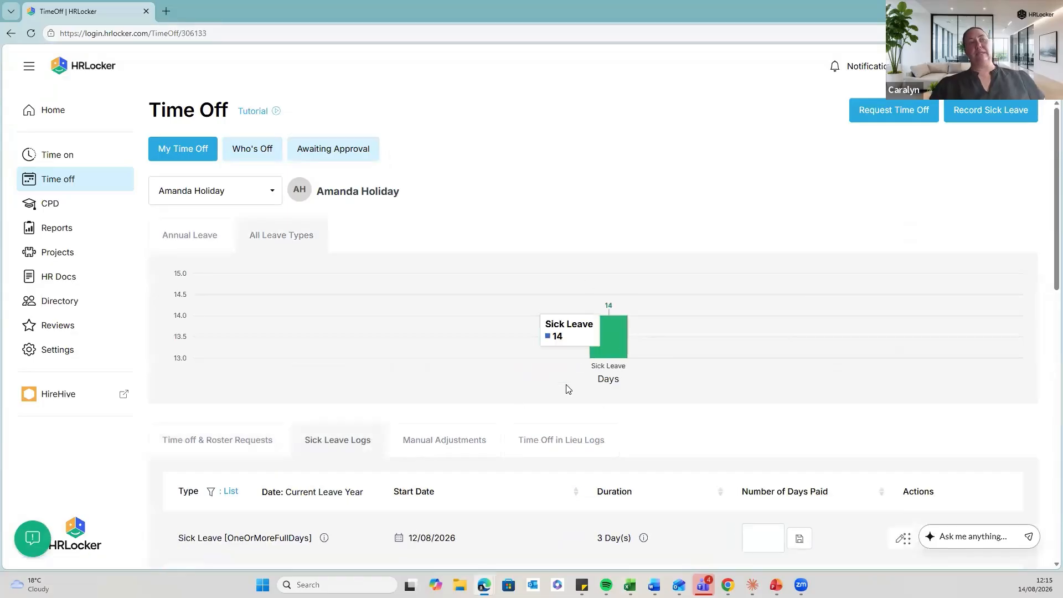
scroll(400, 332, "down", 7)
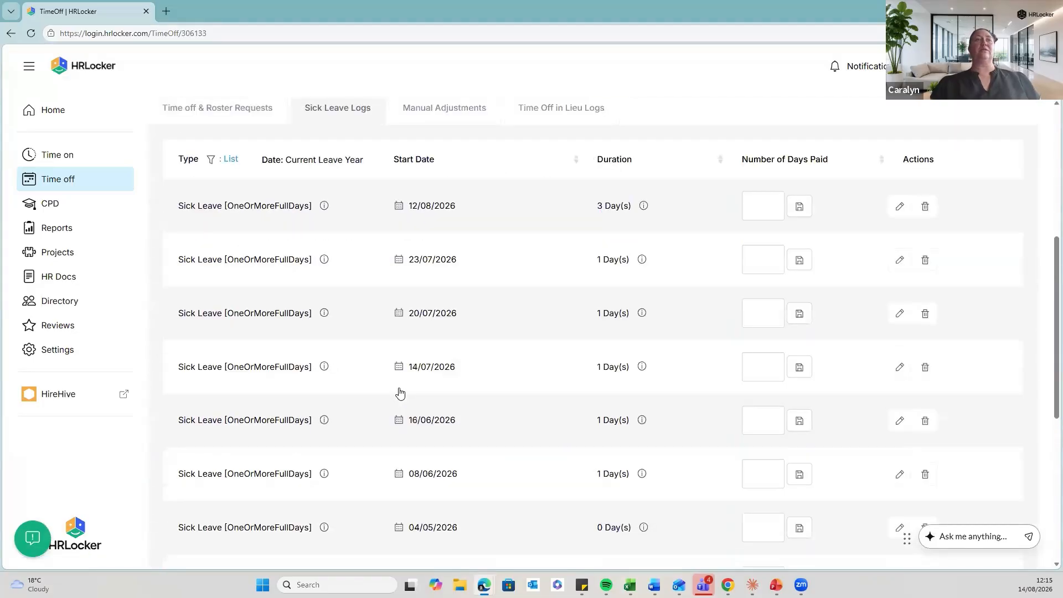
scroll(400, 392, "down", 5)
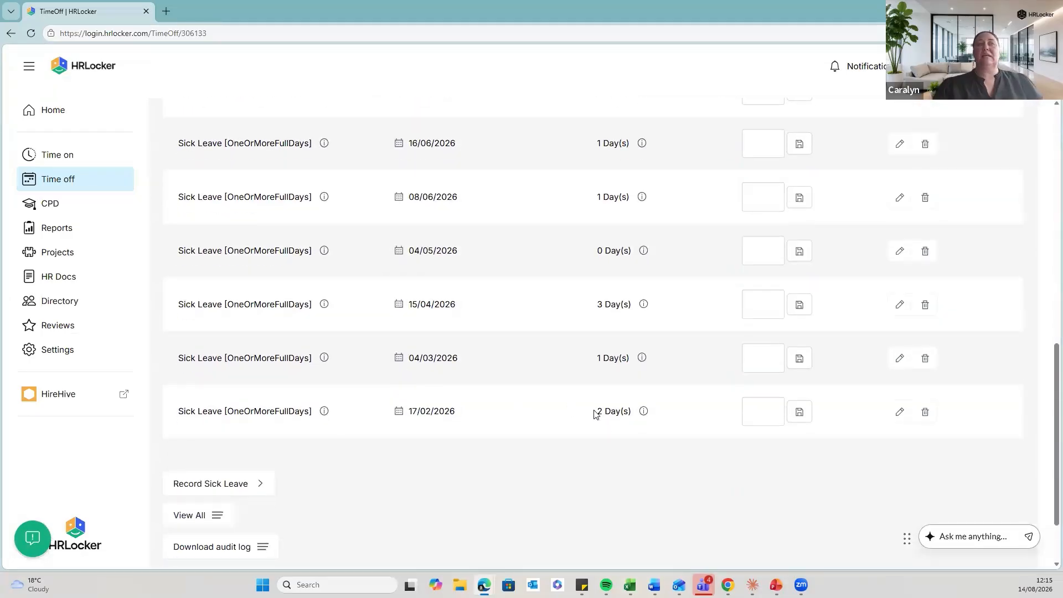
scroll(577, 427, "up", 5)
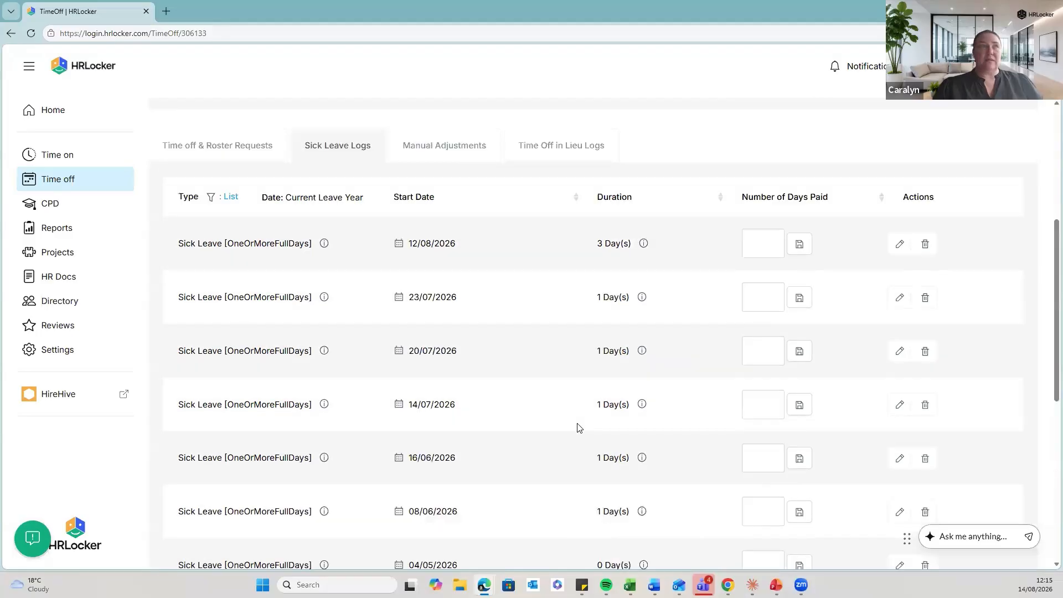
scroll(577, 427, "down", 6)
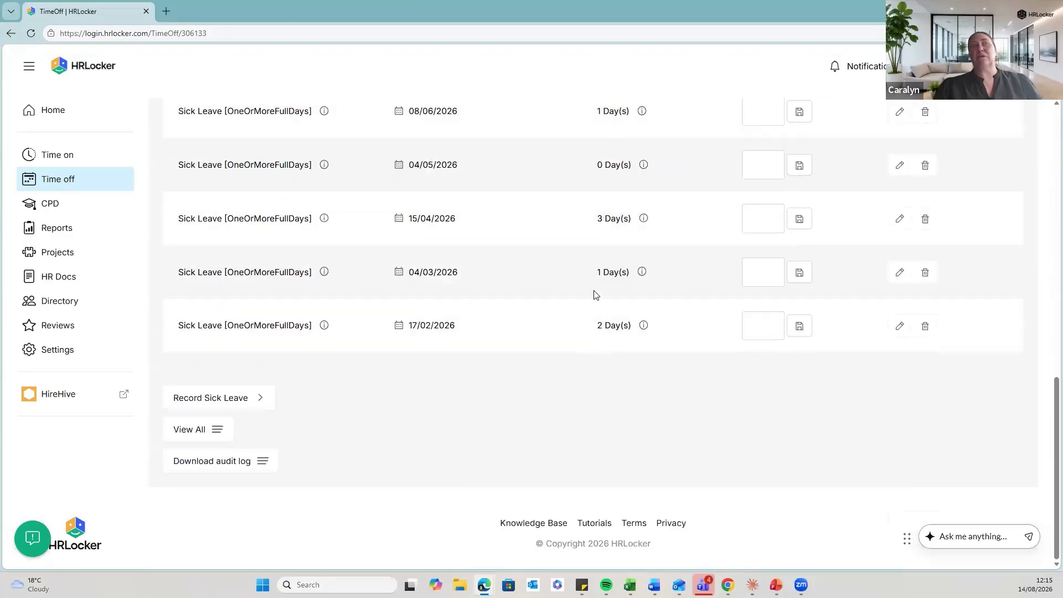
scroll(596, 296, "up", 4)
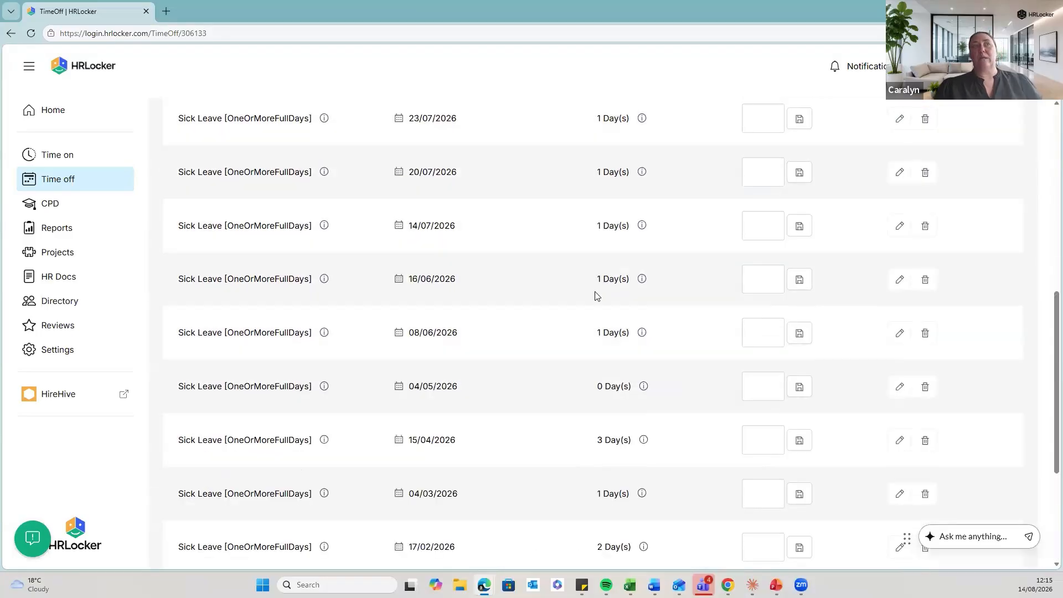
scroll(591, 299, "up", 8)
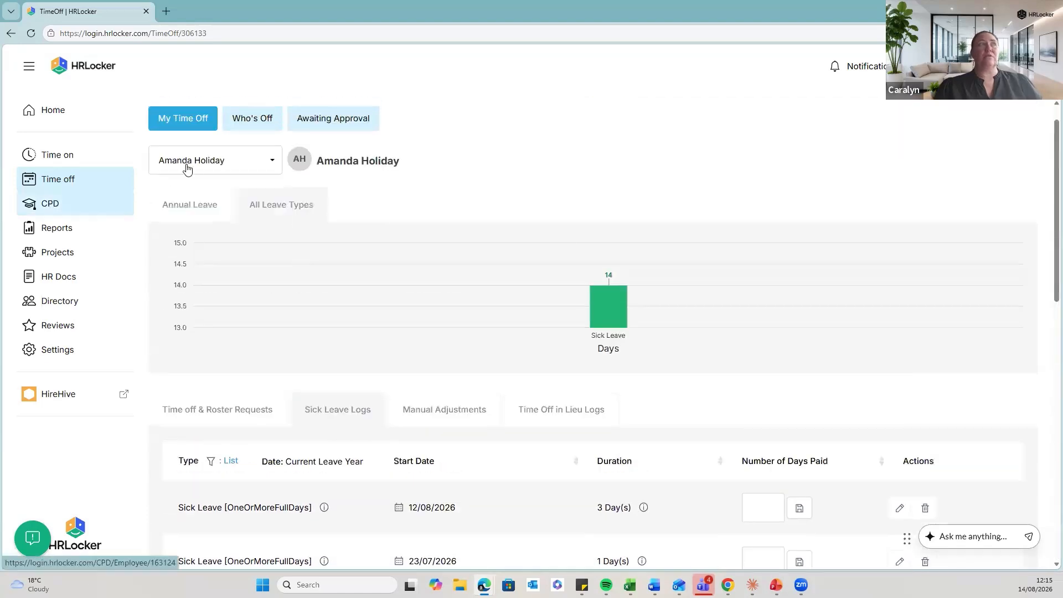
Switch the Time Off page to the report's second employee and examine the types and durations in the sick leave logs
left_click(187, 160)
type("andre")
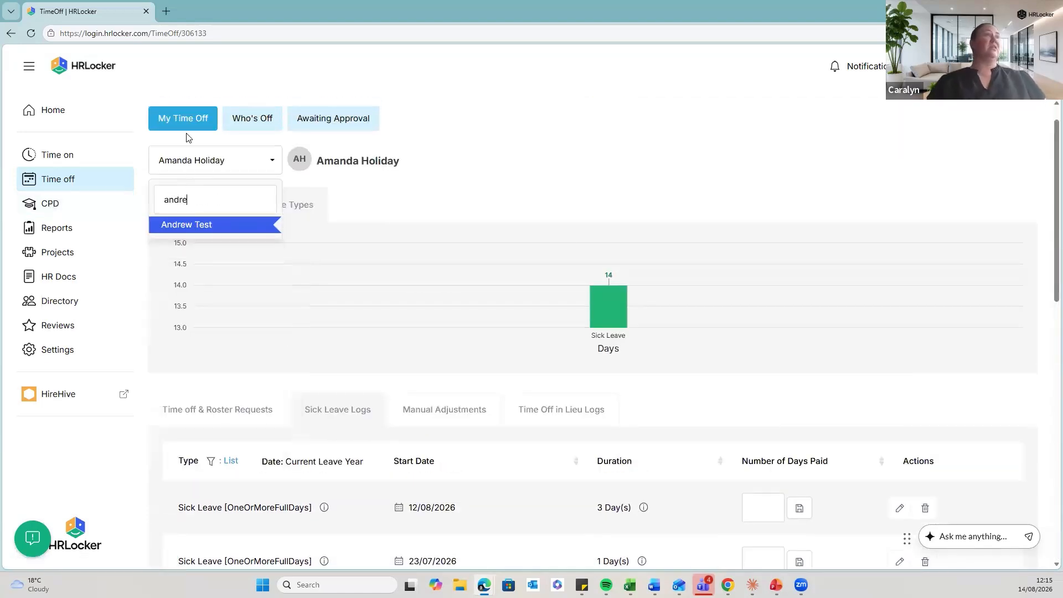
left_click(186, 224)
scroll(581, 348, "down", 2)
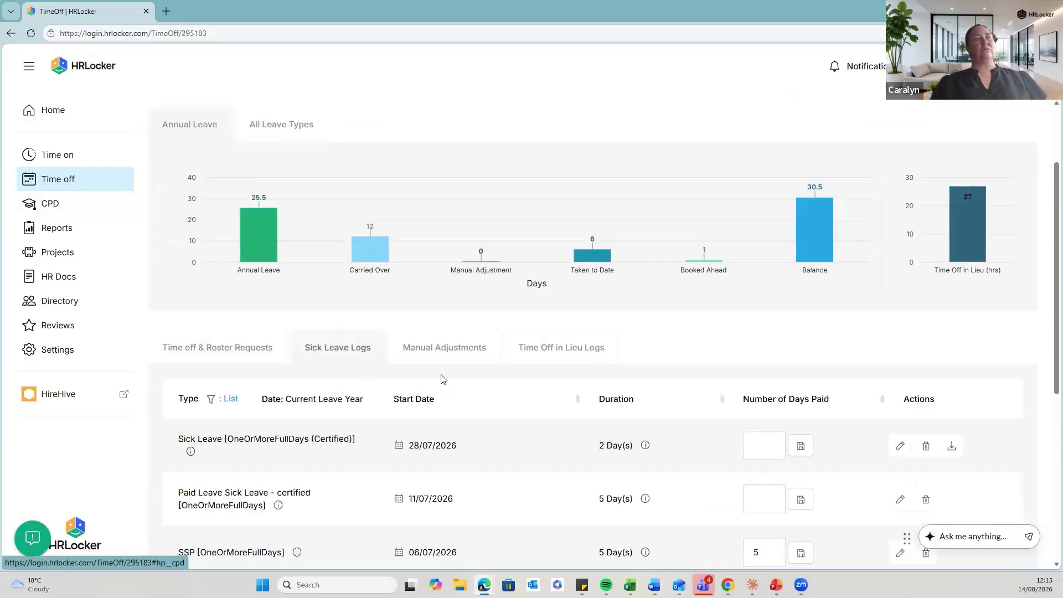
scroll(559, 382, "down", 5)
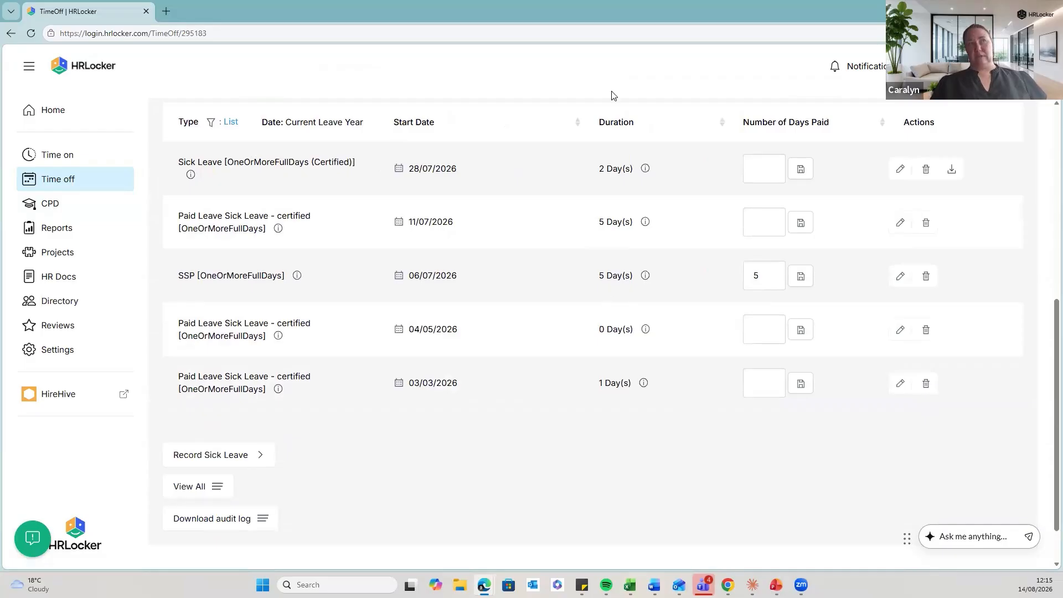
scroll(526, 415, "up", 7)
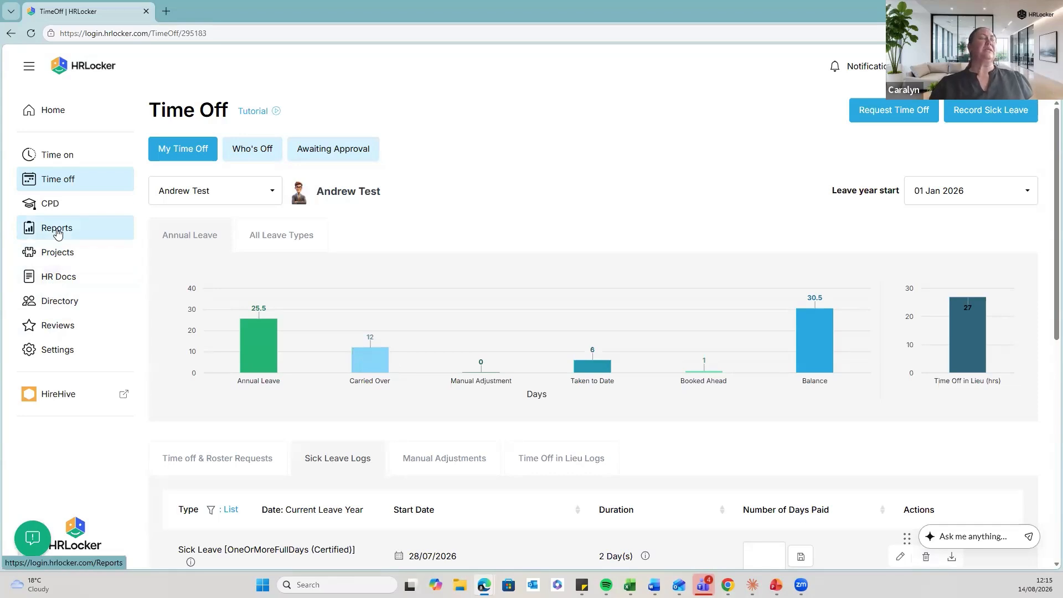
Return to the time off report downloads and locate the sick leave download for 01/01/2026 to 31/12/2026
left_click(58, 233)
scroll(551, 330, "down", 1)
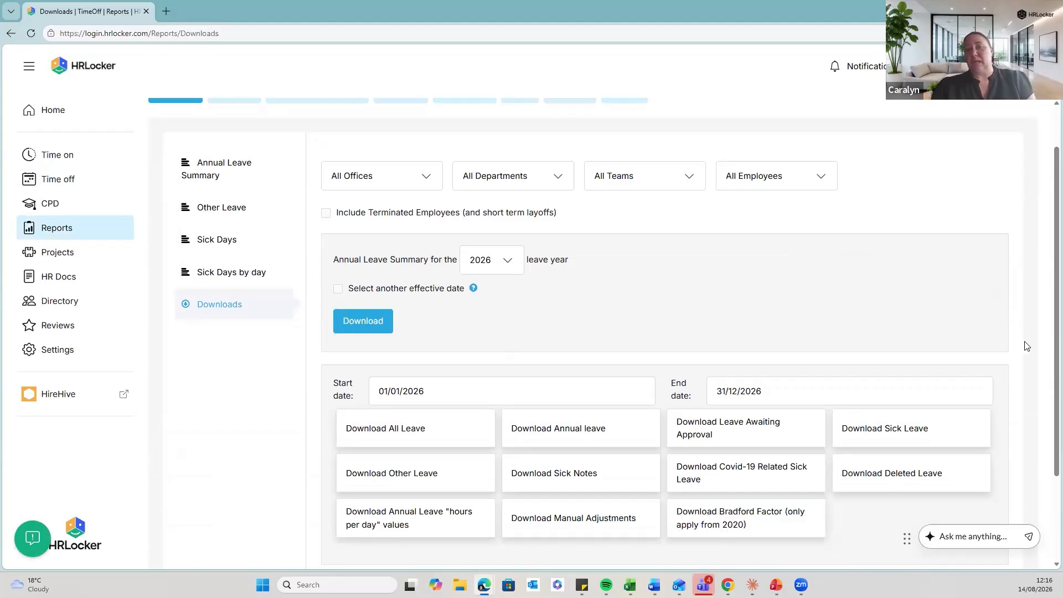
scroll(1031, 349, "up", 1)
scroll(1029, 344, "down", 1)
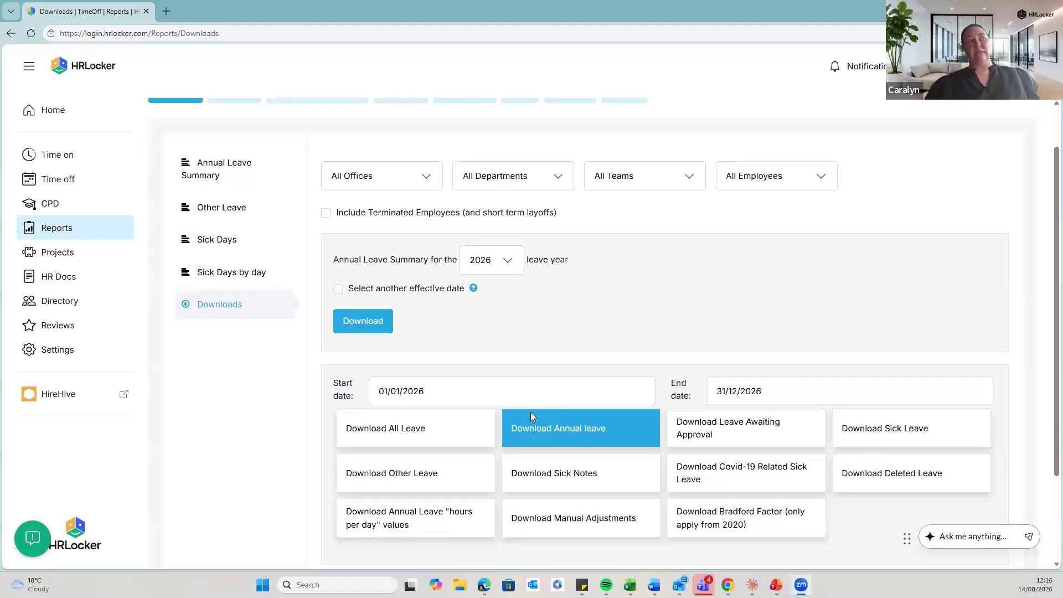
scroll(532, 415, "down", 1)
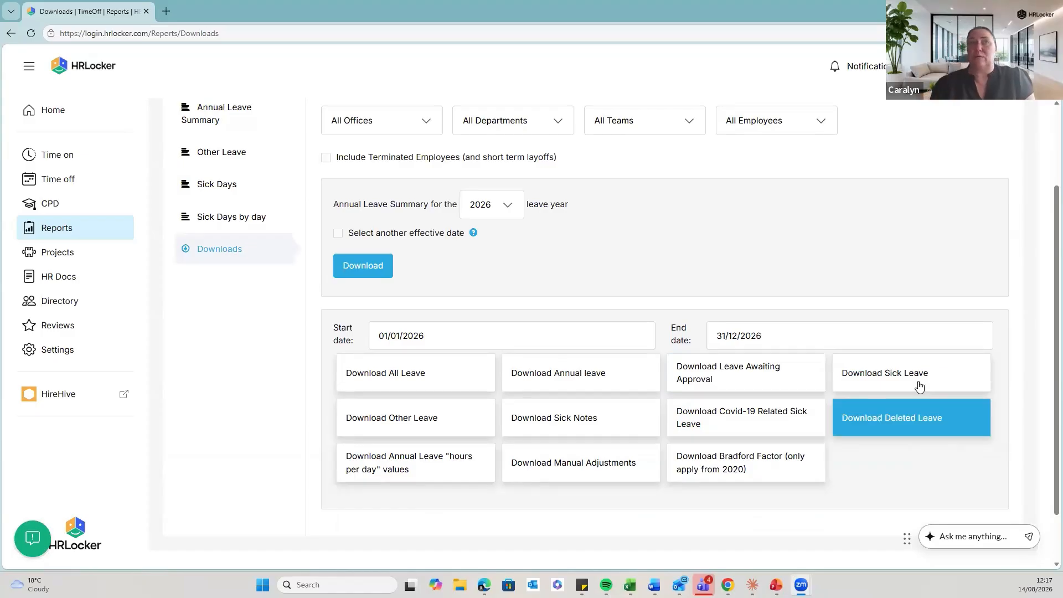
left_click(884, 374)
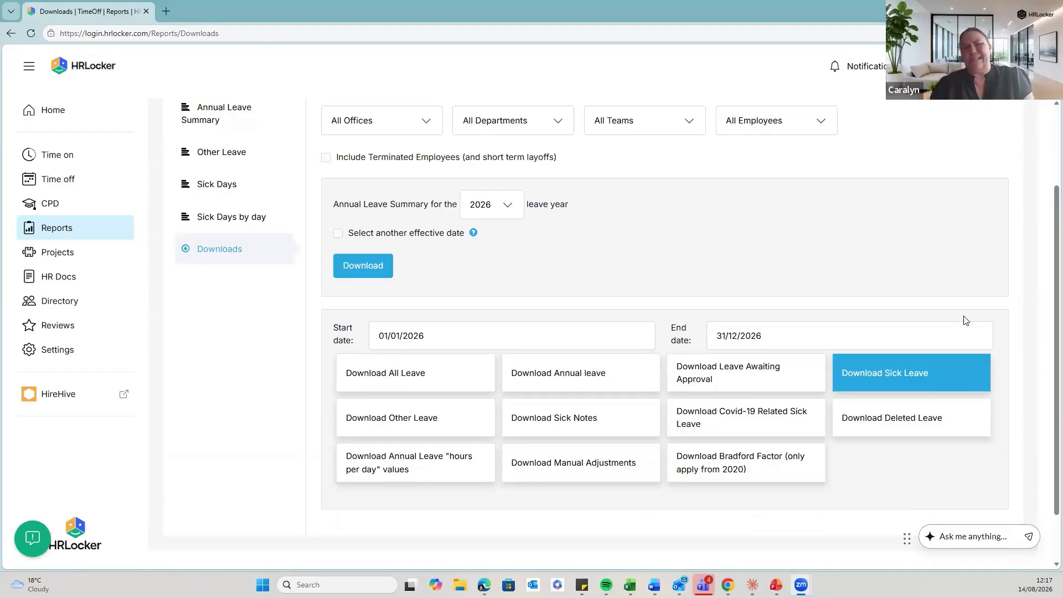
scroll(1035, 382, "up", 1)
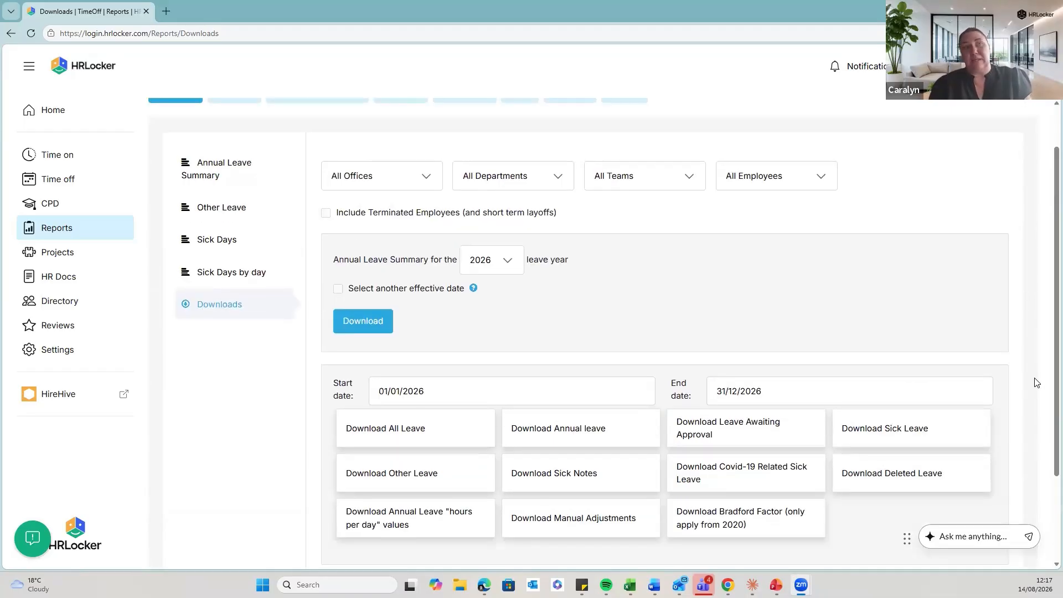
scroll(1035, 382, "down", 2)
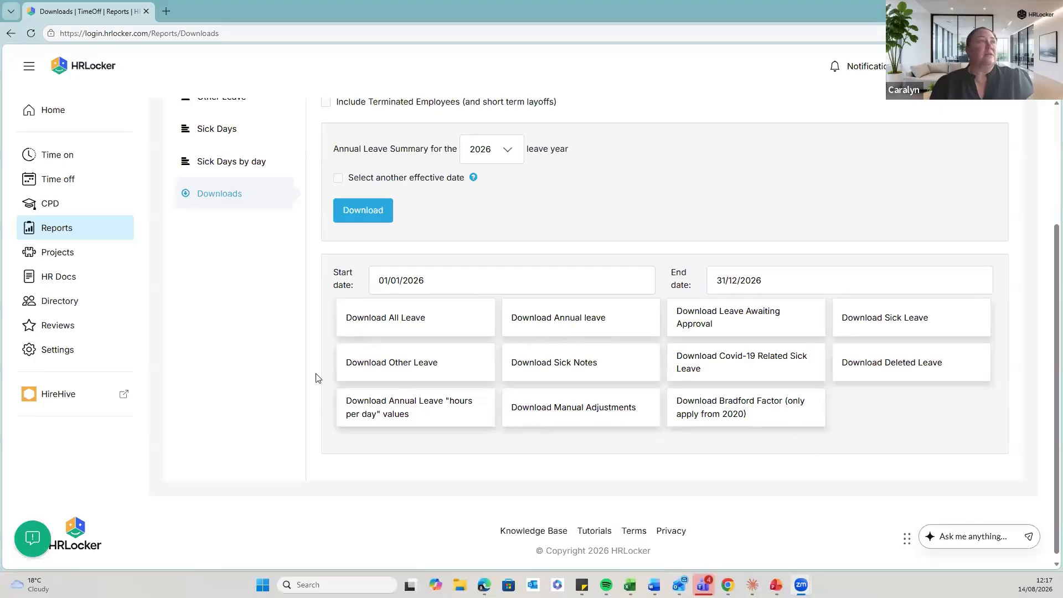
scroll(118, 341, "up", 3)
scroll(747, 409, "down", 3)
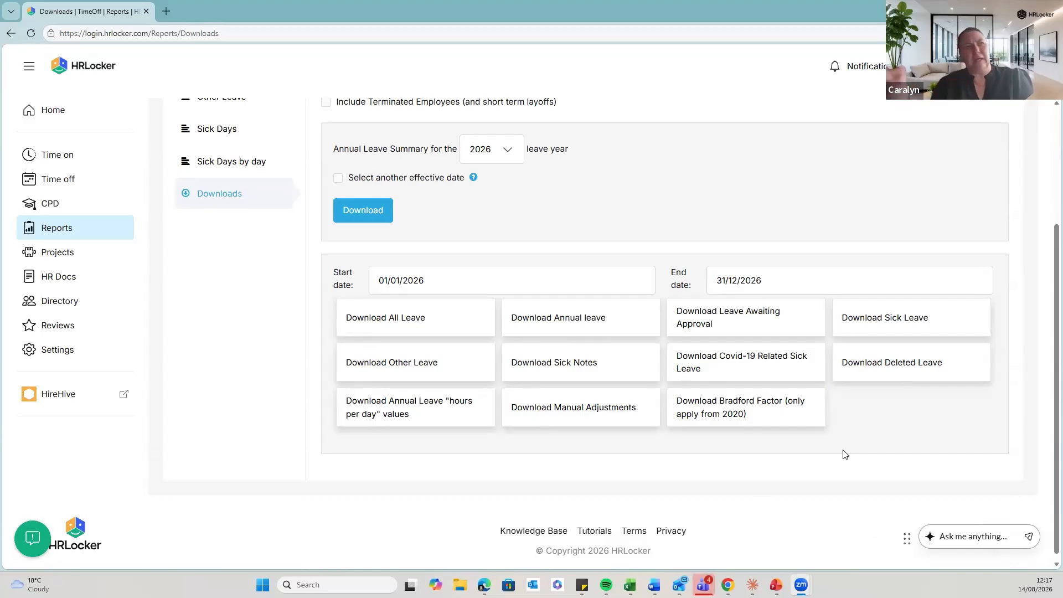
scroll(819, 471, "up", 2)
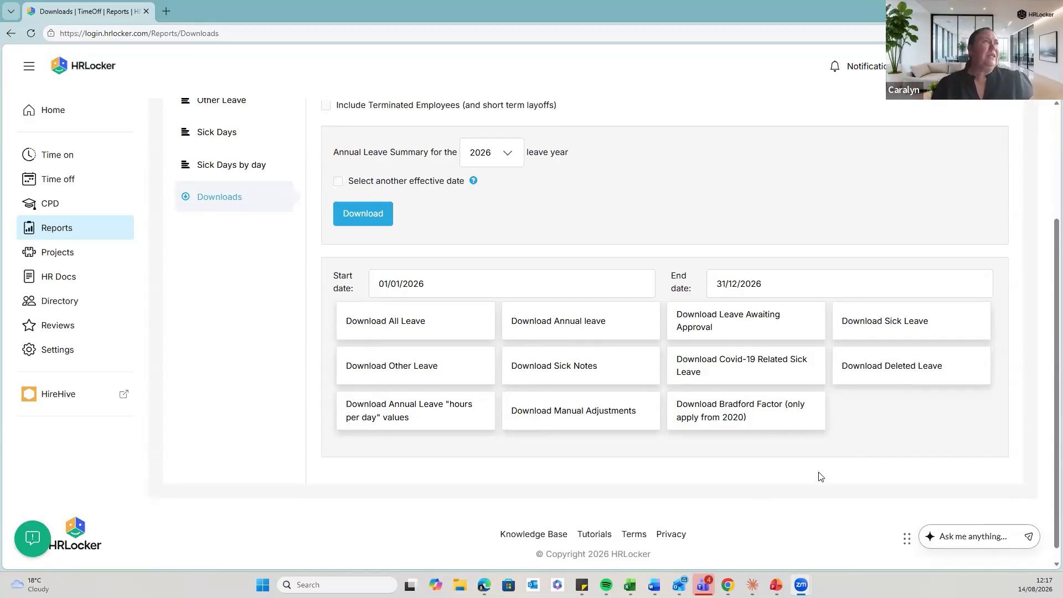
scroll(234, 227, "up", 1)
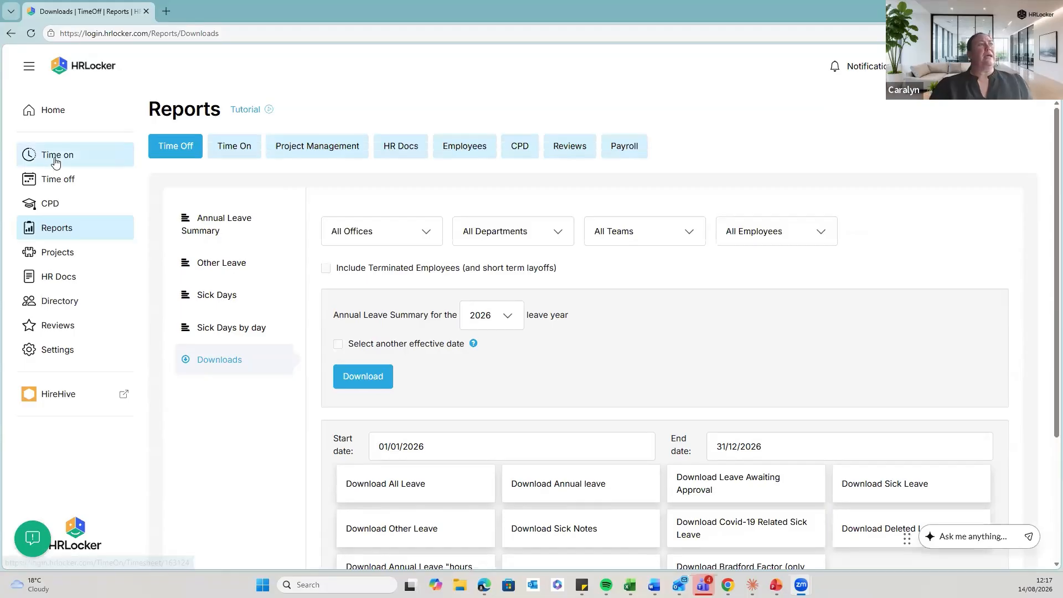
Open the time off settings of Acc Office in the company's office settings and examine its time off and sick leave types
left_click(55, 348)
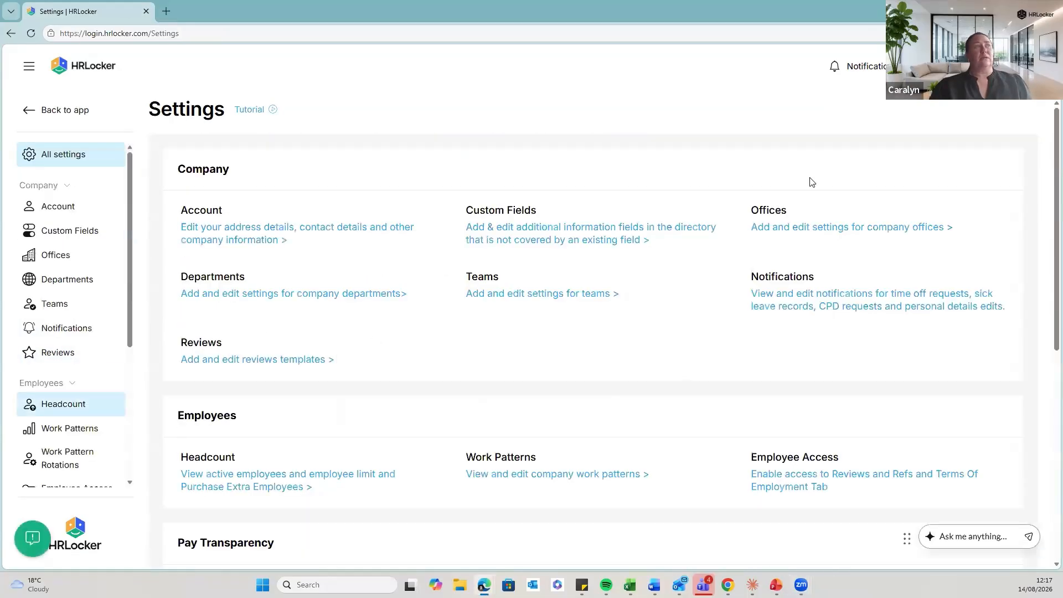
left_click(757, 227)
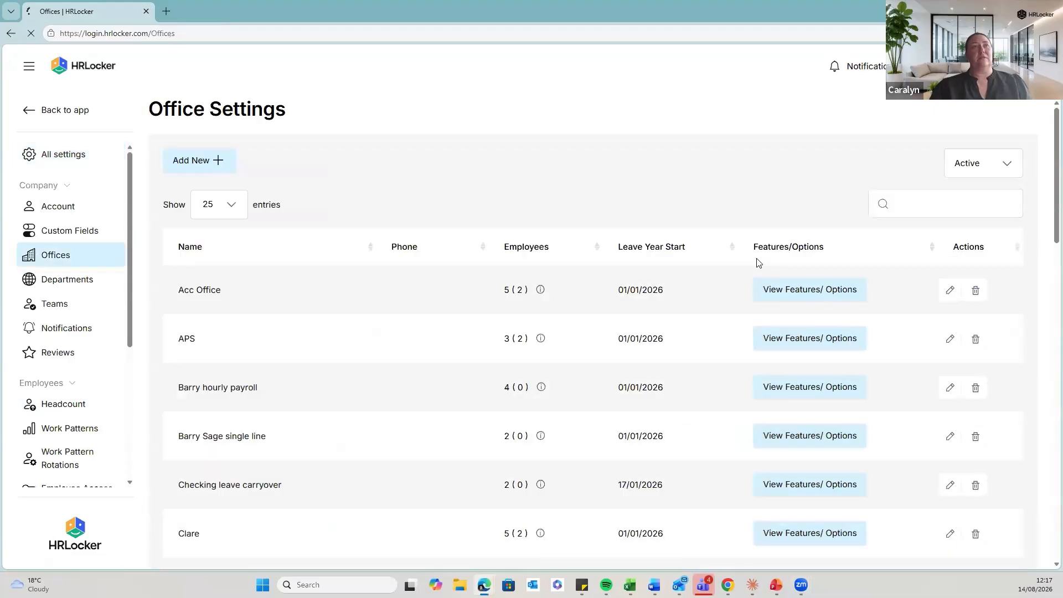
left_click(810, 292)
left_click(772, 337)
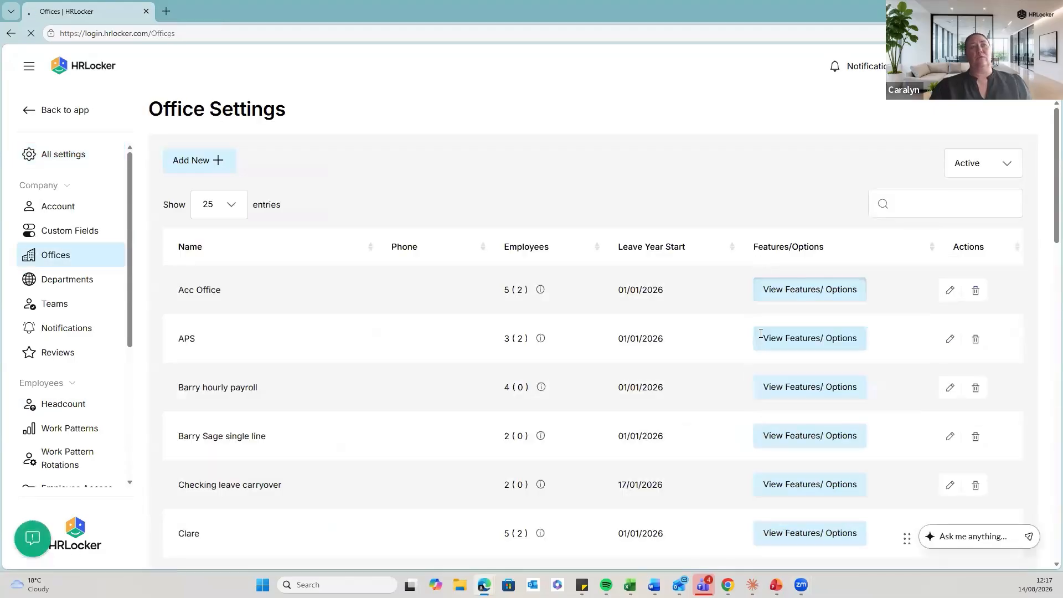
scroll(526, 365, "down", 4)
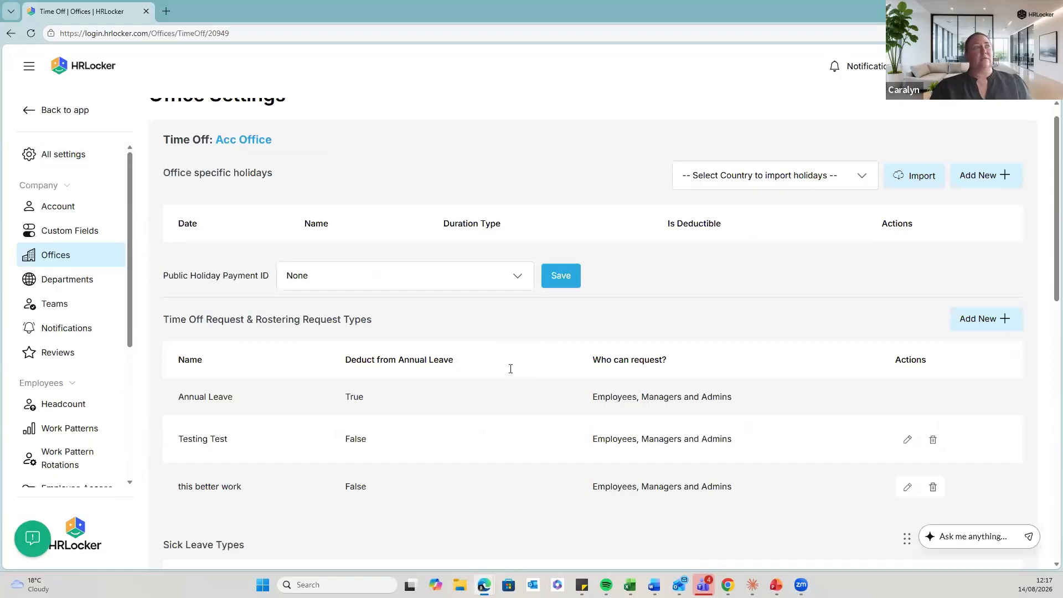
scroll(410, 382, "up", 4)
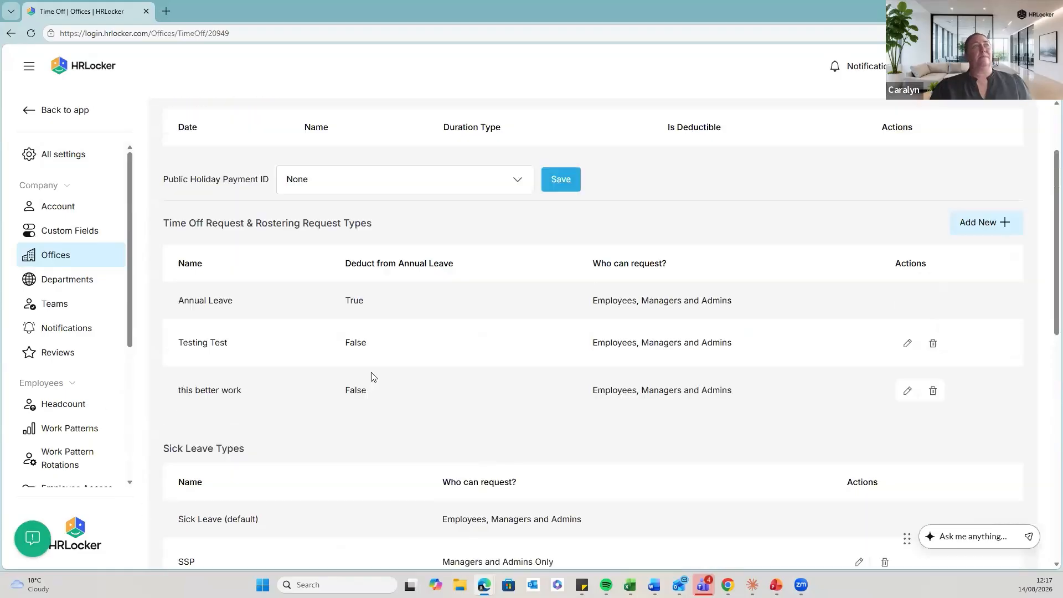
Return to the Time Off page and examine the leave types offered when recording sick leave, without submitting a record
left_click(52, 122)
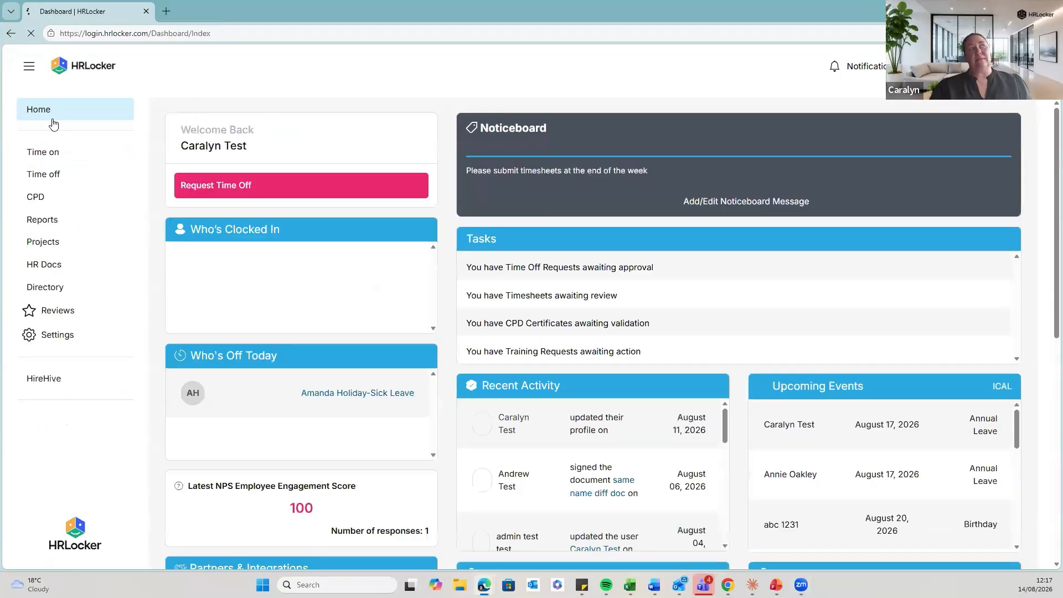
left_click(61, 179)
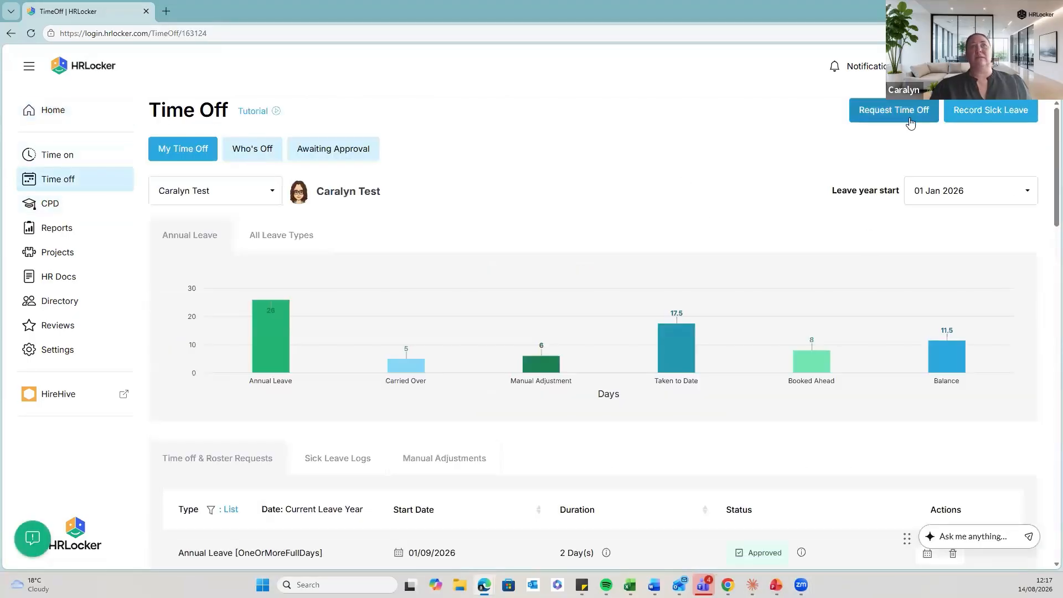
left_click(997, 118)
left_click(420, 172)
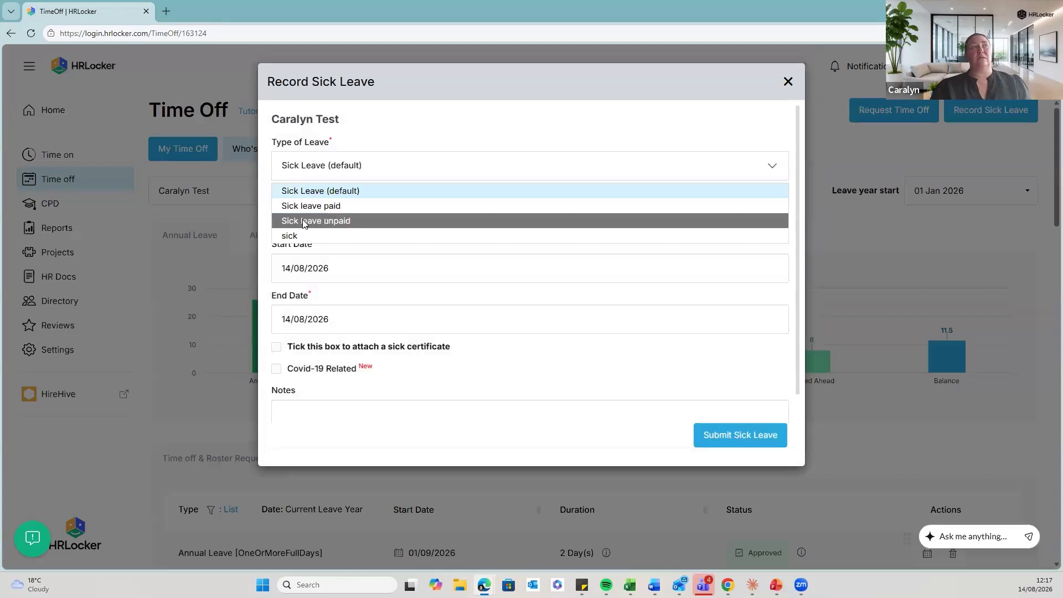
left_click(850, 144)
Filter the Time Off page's employee list by first name and switch to the matching employee's record
scroll(685, 248, "down", 1)
scroll(686, 248, "down", 3)
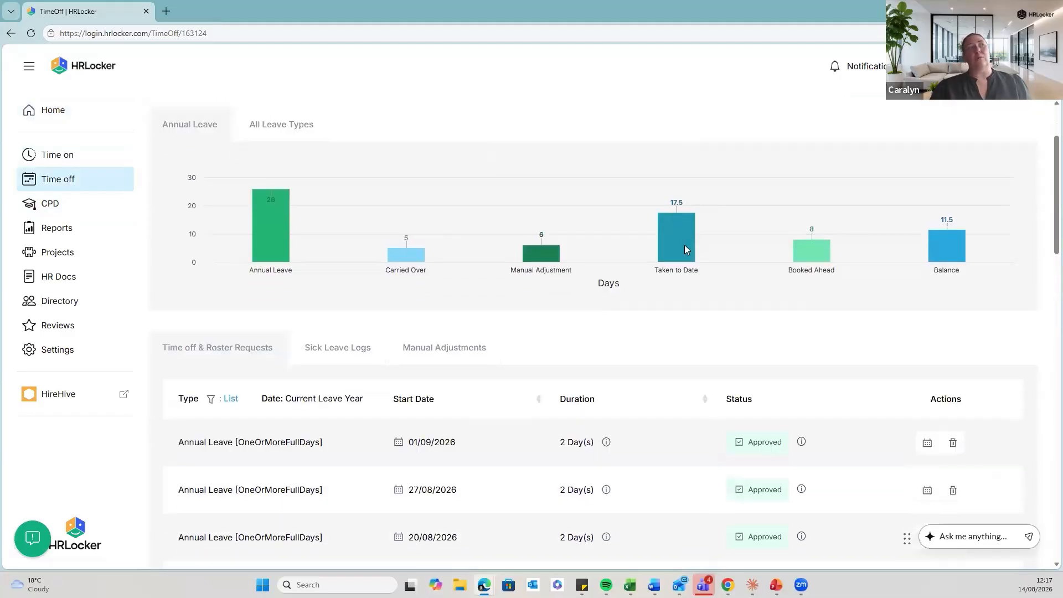
scroll(447, 240, "up", 2)
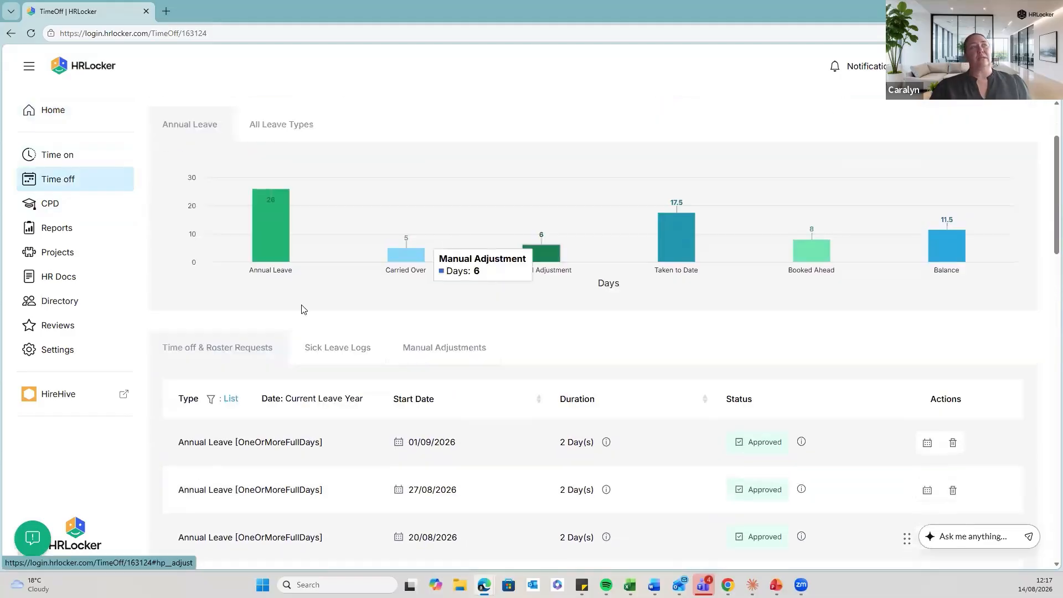
scroll(197, 198, "up", 2)
left_click(197, 198)
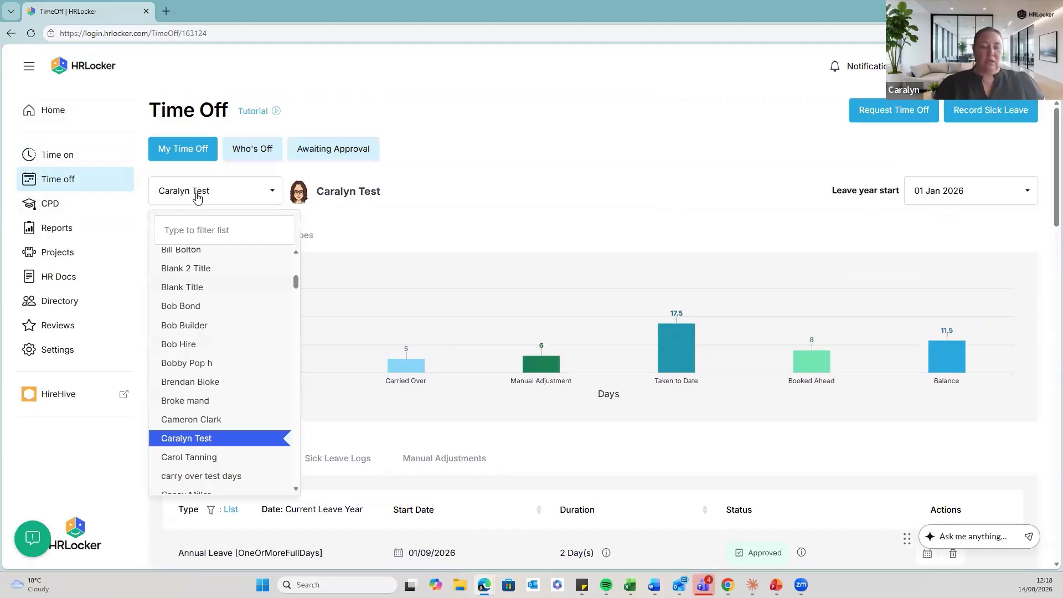
type("and")
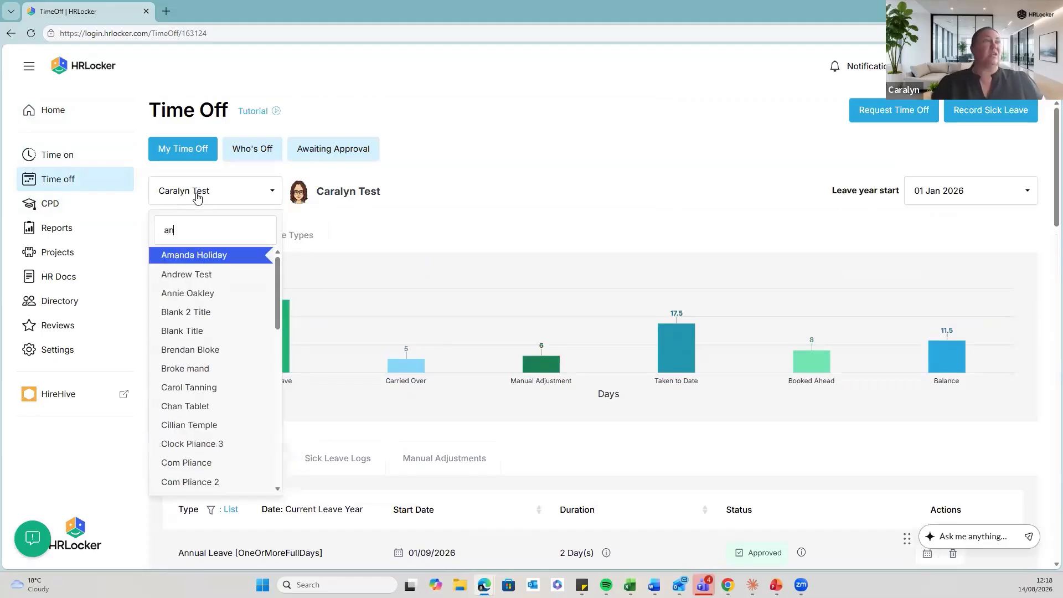
left_click(181, 275)
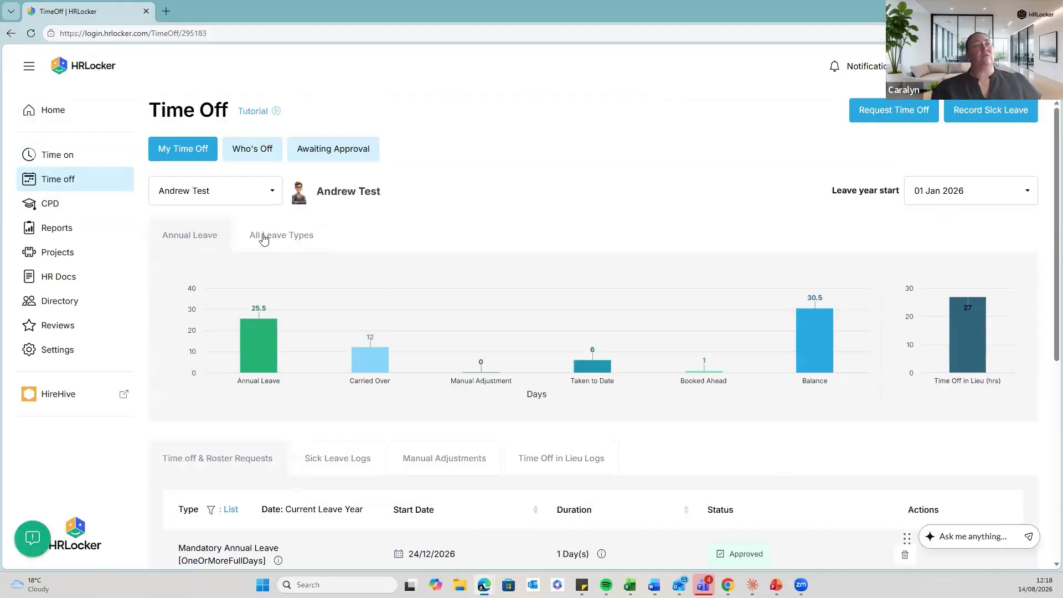
View this employee's sick leave totals for all leave types and examine the durations and number of days paid in the sick leave logs
left_click(267, 238)
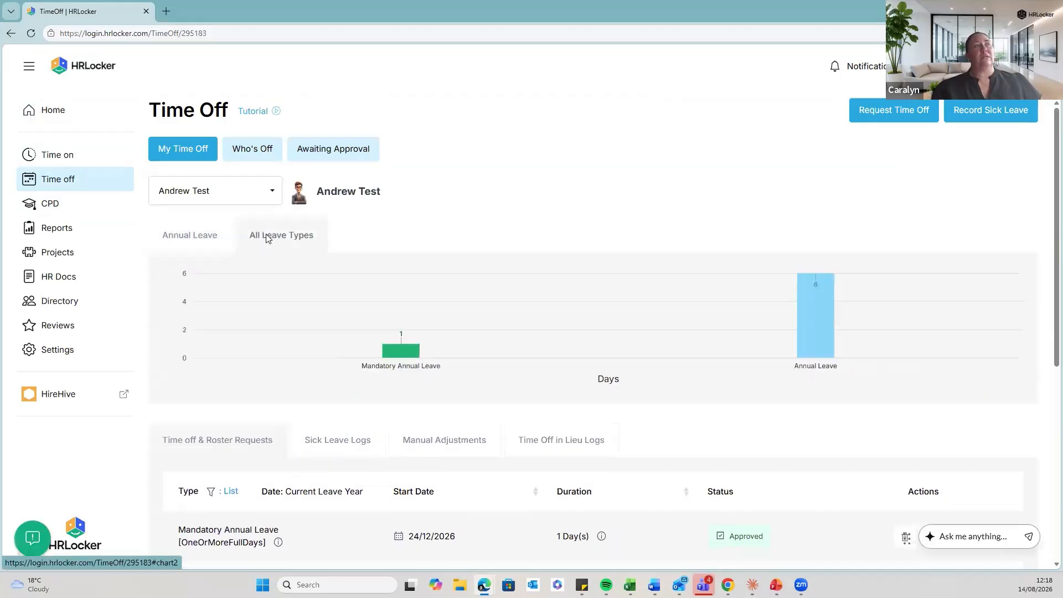
left_click(351, 446)
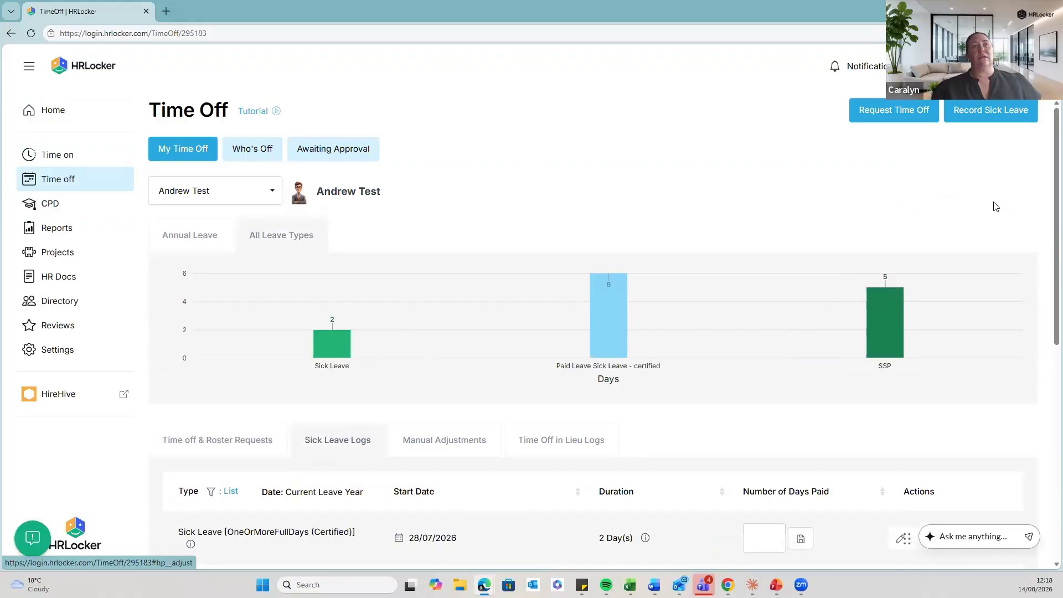
scroll(860, 442, "down", 7)
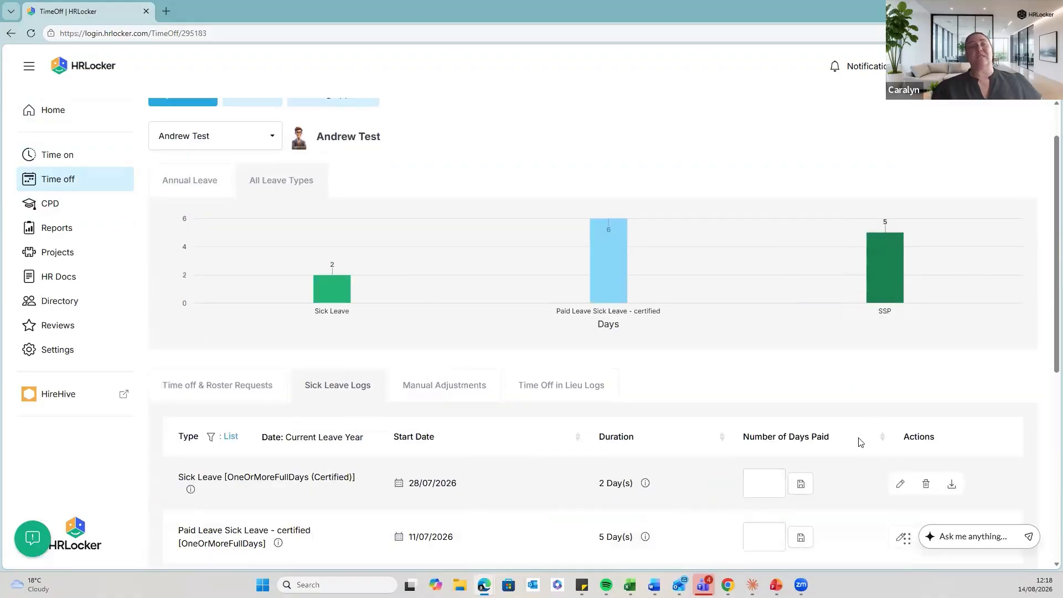
scroll(859, 442, "up", 7)
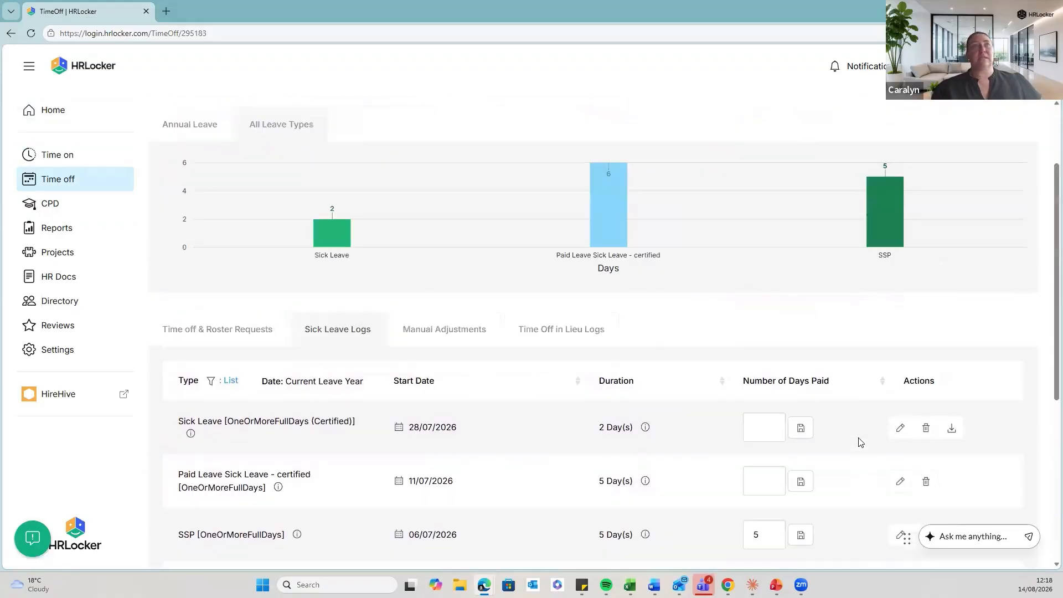